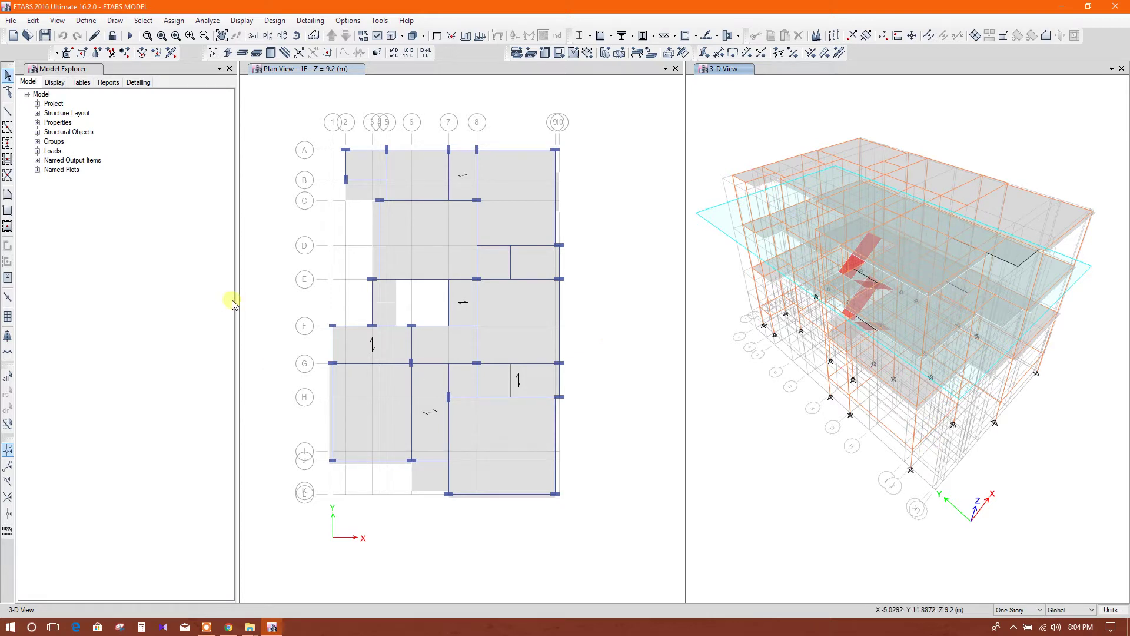
Step: Narrow the Model Explorer panel to enlarge the plan and 3-D views, and zoom into the plan
{"action": "left_click_drag", "start_coordinate": [237, 300], "coordinate": [156, 298]}
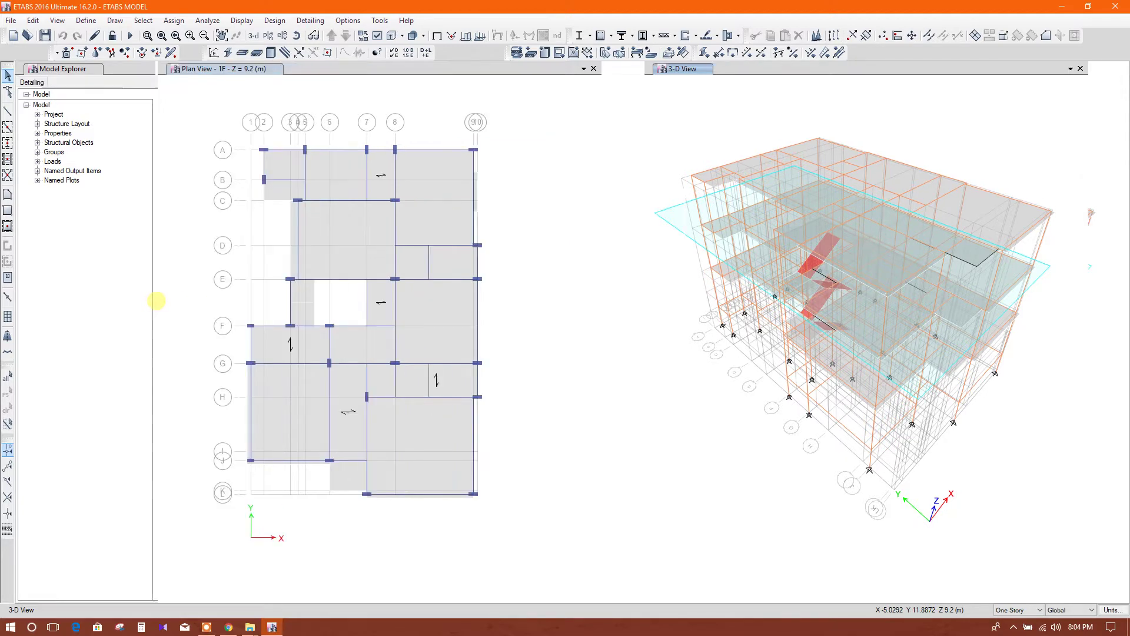
{"action": "scroll", "coordinate": [529, 352], "scroll_direction": "up", "scroll_amount": 3}
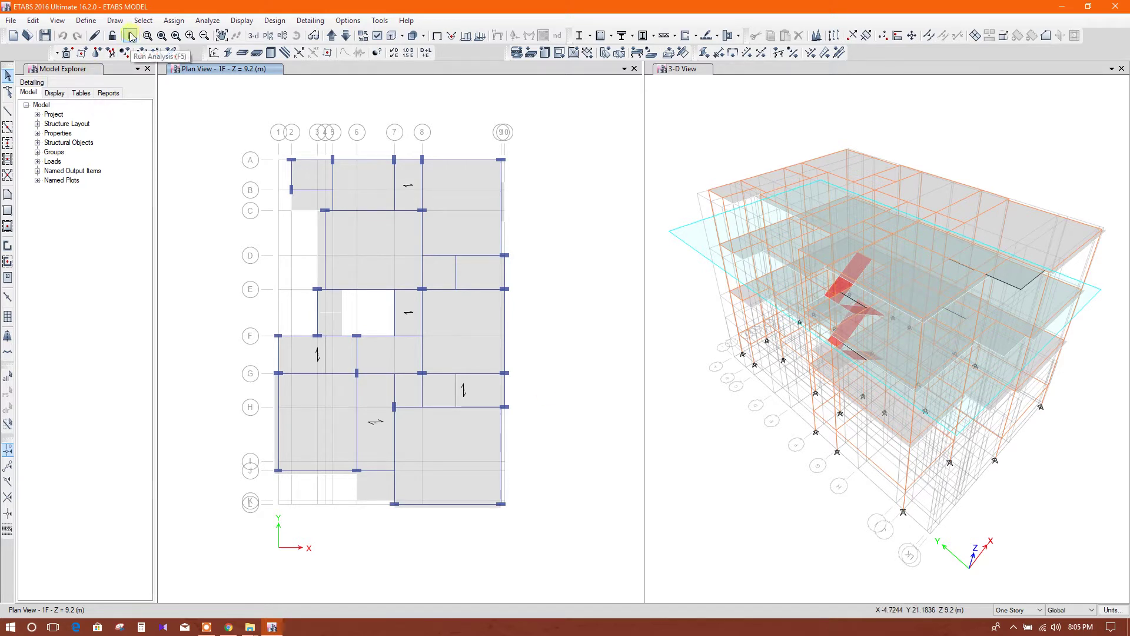
Step: Run the ETABS analysis to show DEAD load displacements, then make the plan view active
{"action": "left_click", "coordinate": [130, 37]}
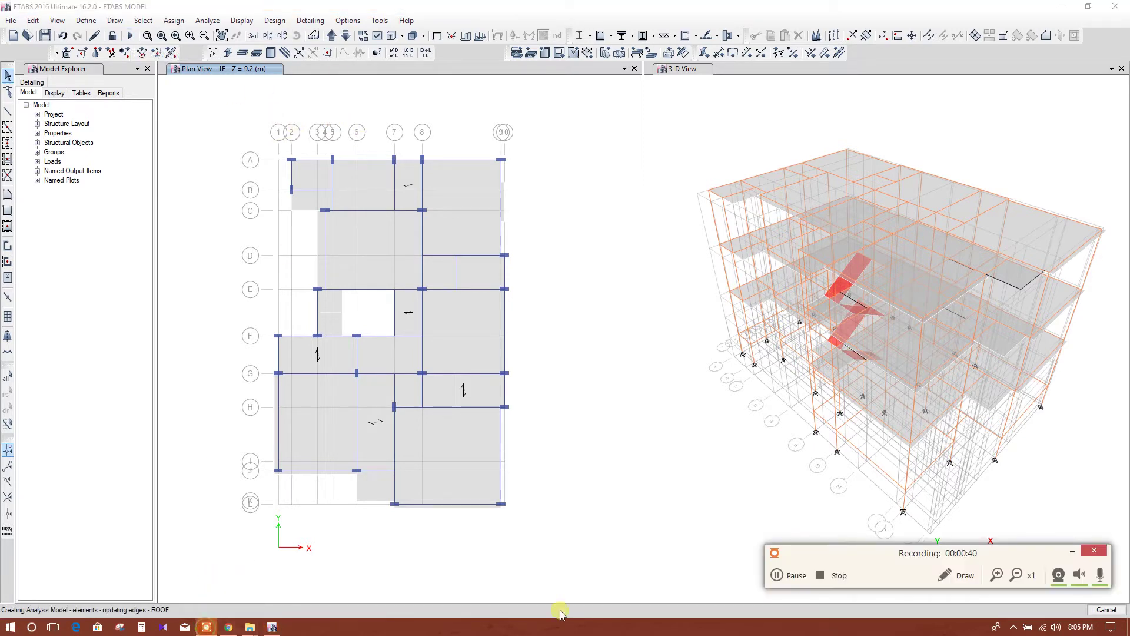
{"action": "left_click", "coordinate": [810, 577]}
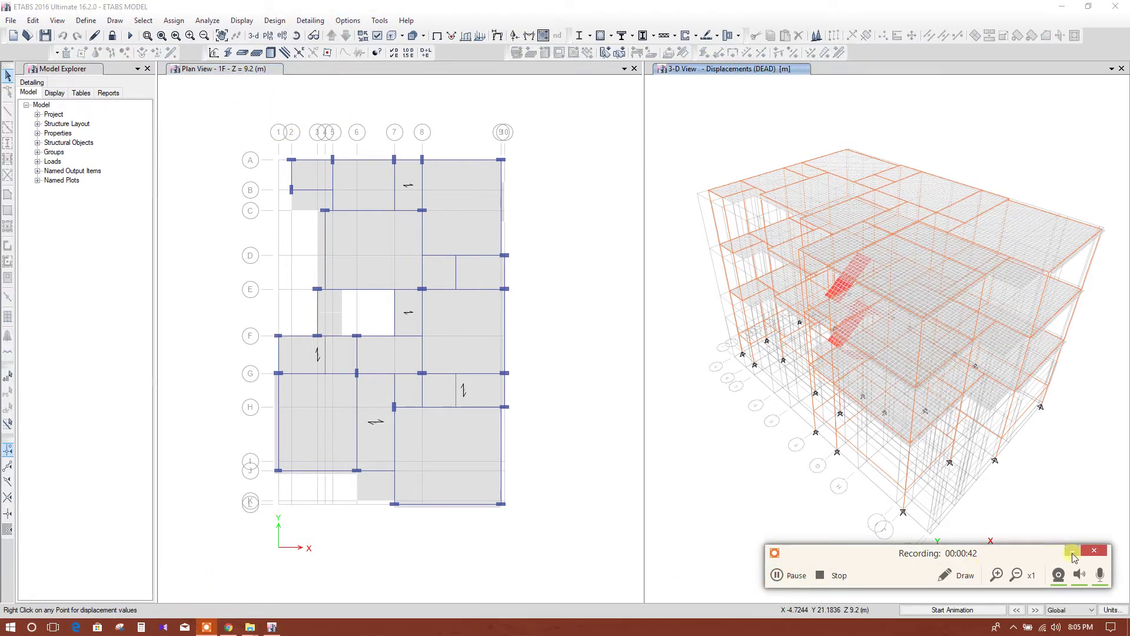
{"action": "left_click", "coordinate": [1072, 551]}
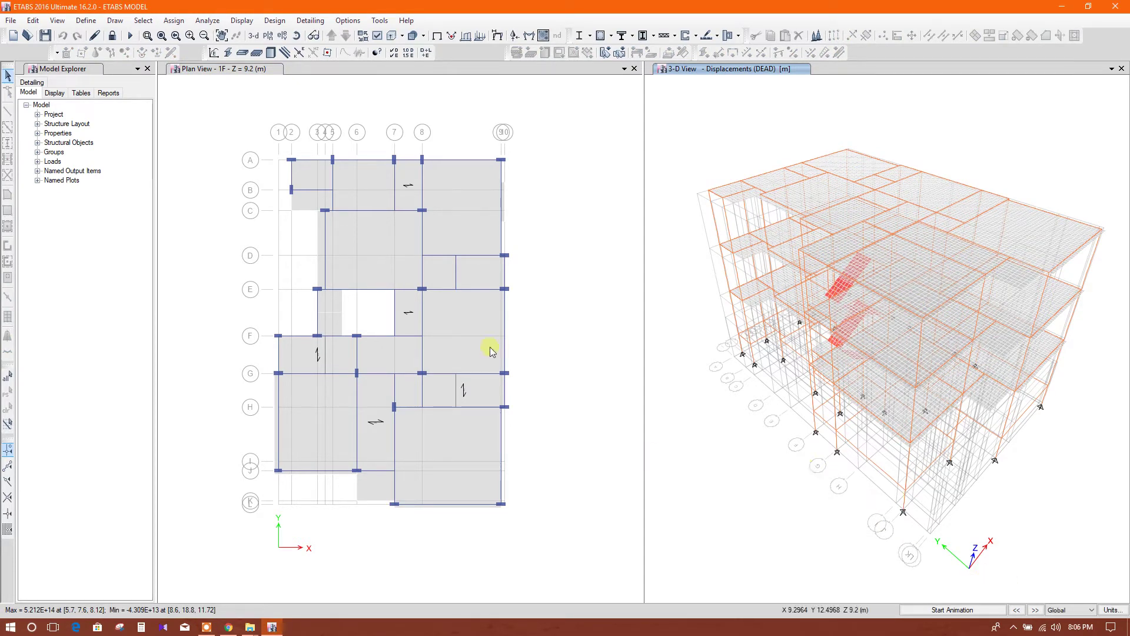
{"action": "left_click", "coordinate": [540, 246]}
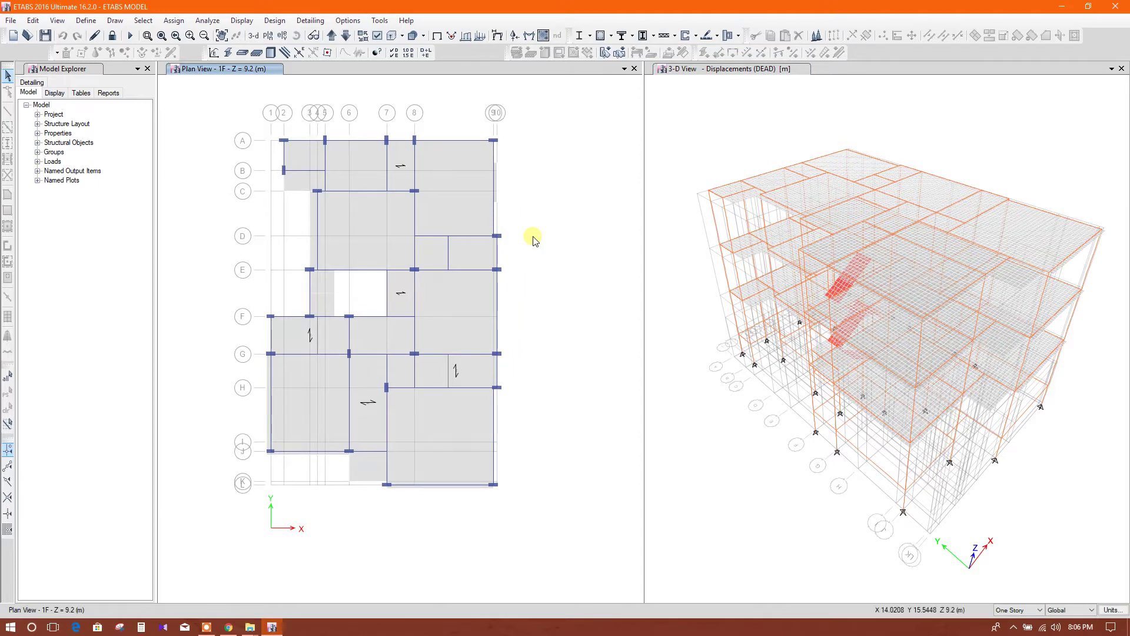
{"action": "left_click", "coordinate": [13, 21]}
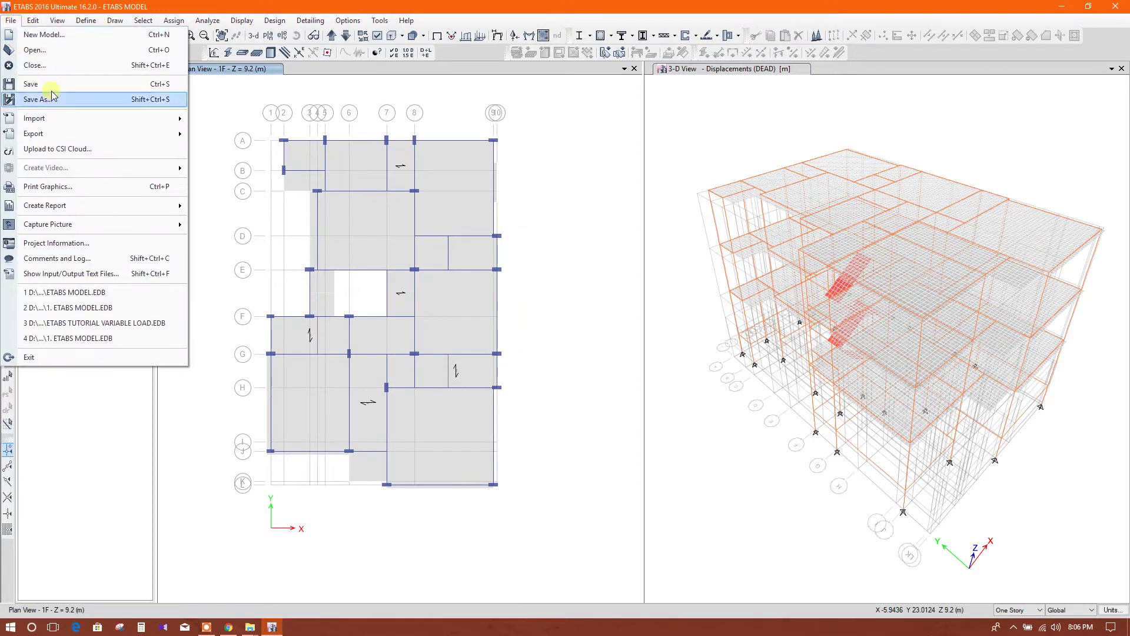
Step: Start exporting ETABS tables to Access and tick the Model tables
{"action": "mouse_move", "coordinate": [77, 120]}
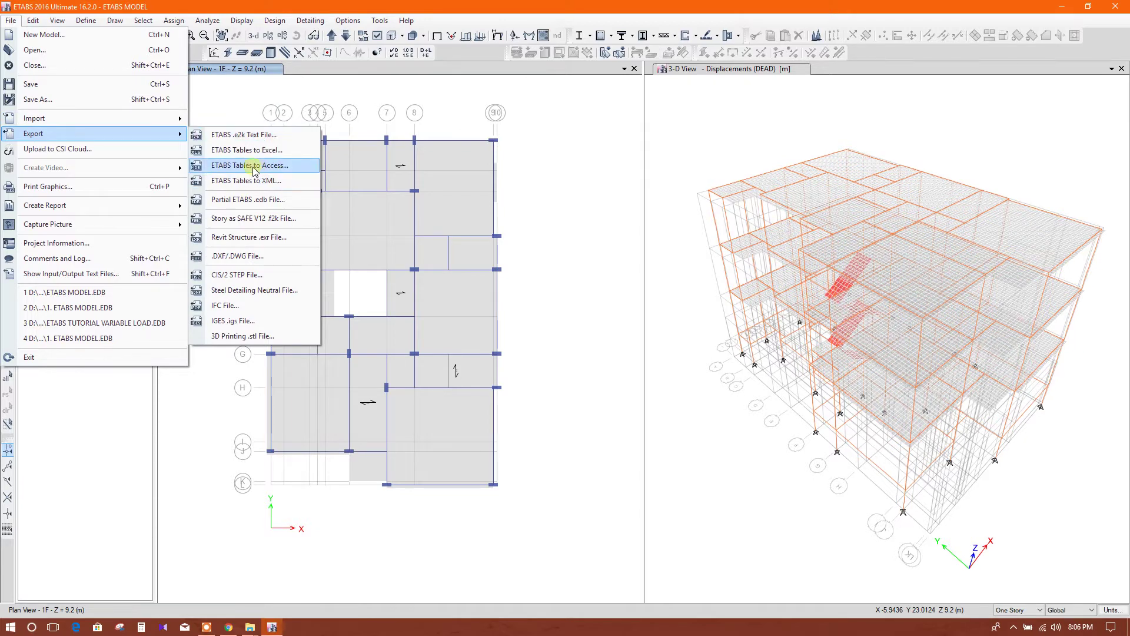
{"action": "left_click", "coordinate": [277, 167]}
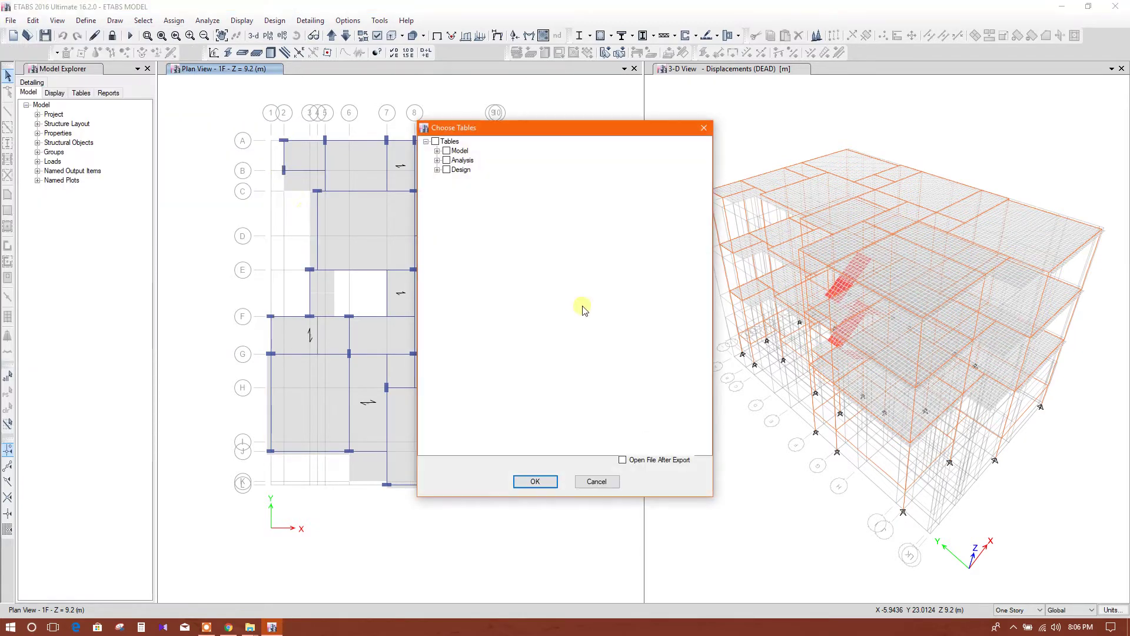
{"action": "left_click_drag", "start_coordinate": [543, 132], "coordinate": [568, 124]}
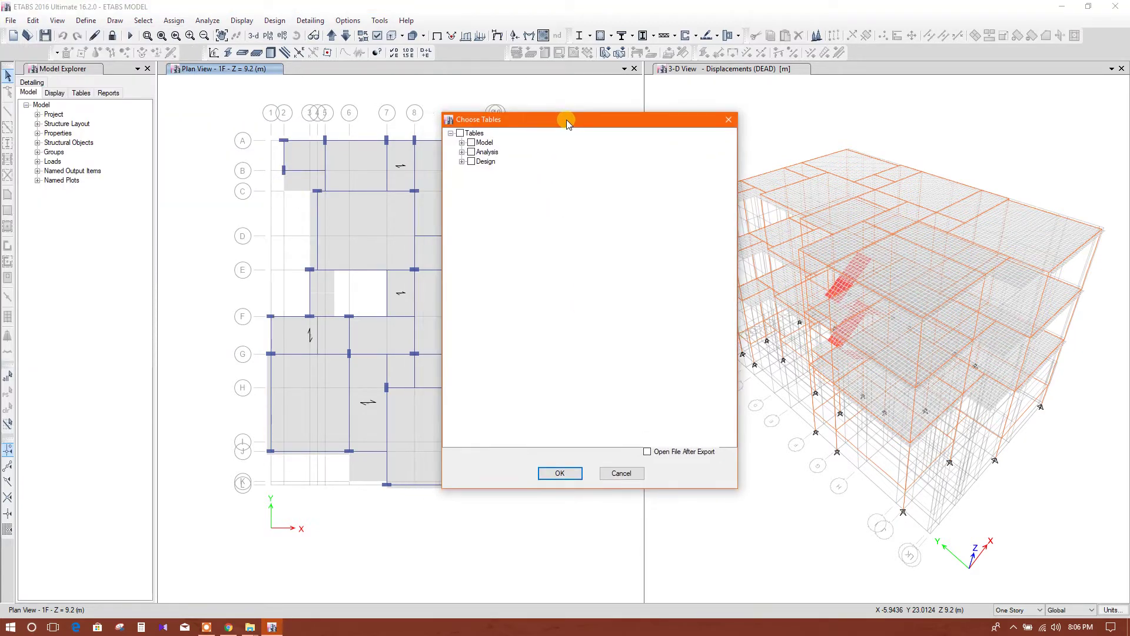
{"action": "left_click", "coordinate": [472, 143]}
Step: Review the Model table options, cancel them unchanged, and confirm the chosen tables
{"action": "right_click", "coordinate": [482, 142]}
{"action": "left_click", "coordinate": [510, 143]}
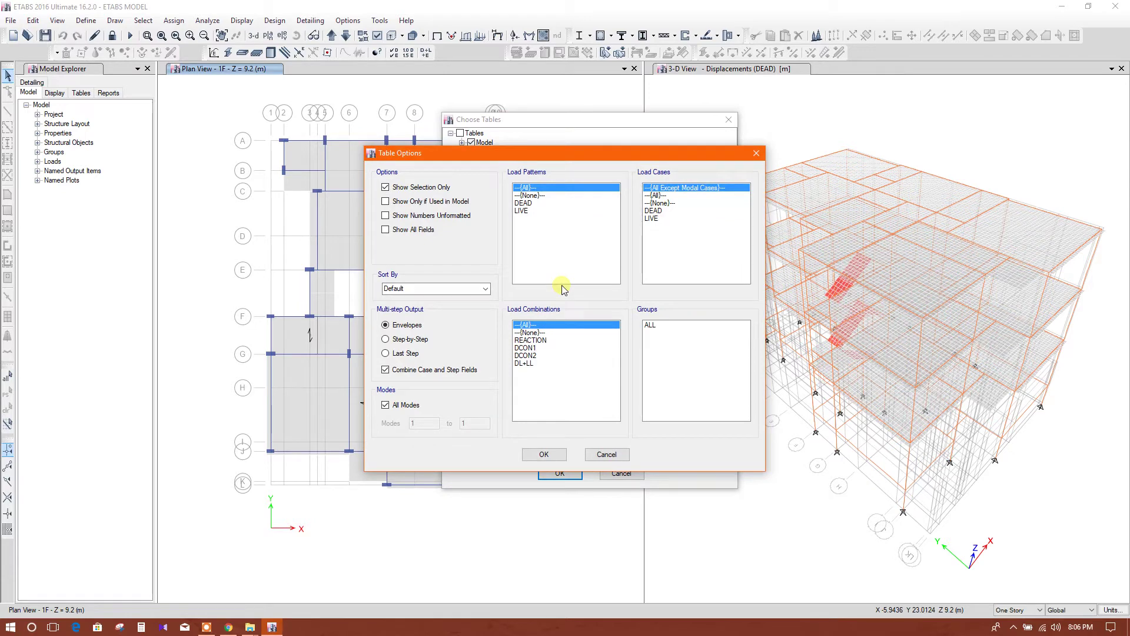
{"action": "left_click_drag", "start_coordinate": [581, 153], "coordinate": [851, 146]}
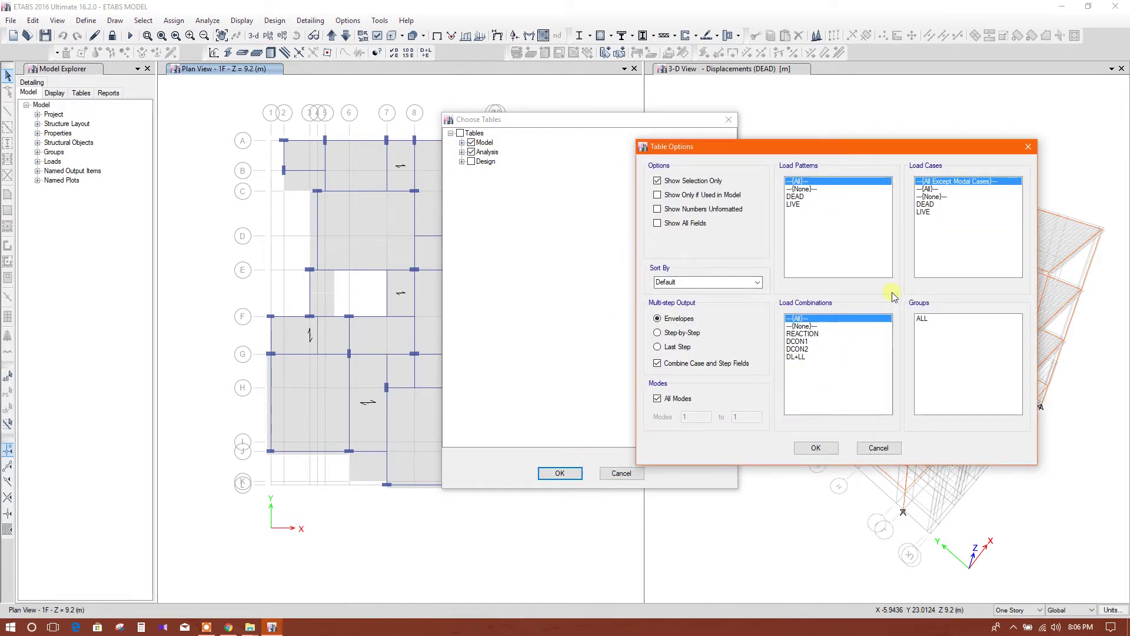
{"action": "left_click_drag", "start_coordinate": [857, 152], "coordinate": [845, 148]}
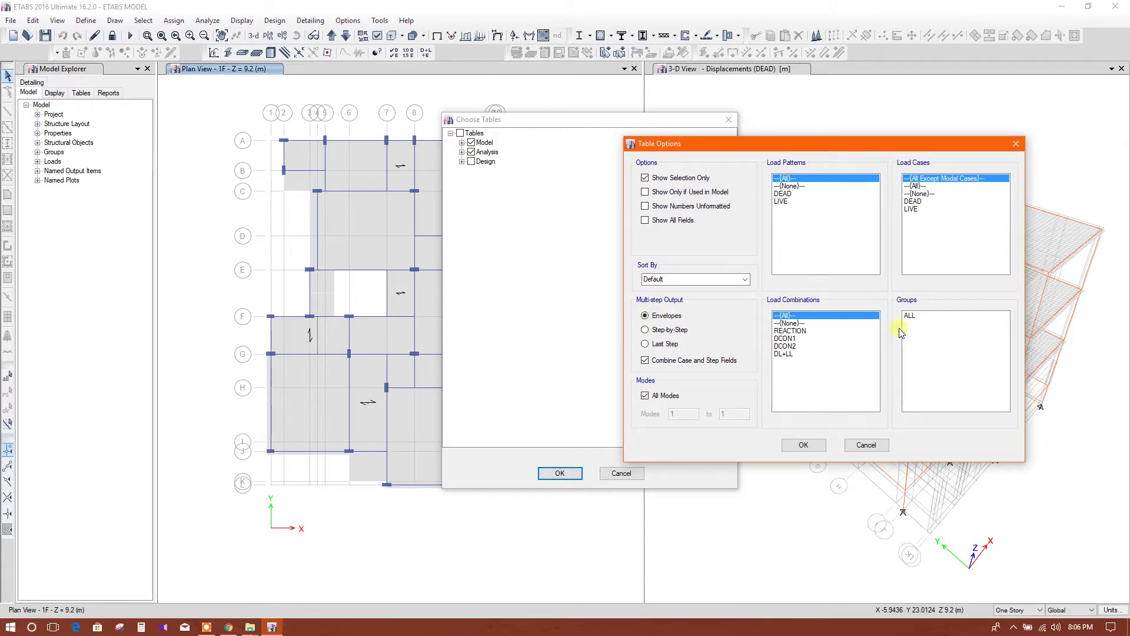
{"action": "left_click", "coordinate": [866, 445]}
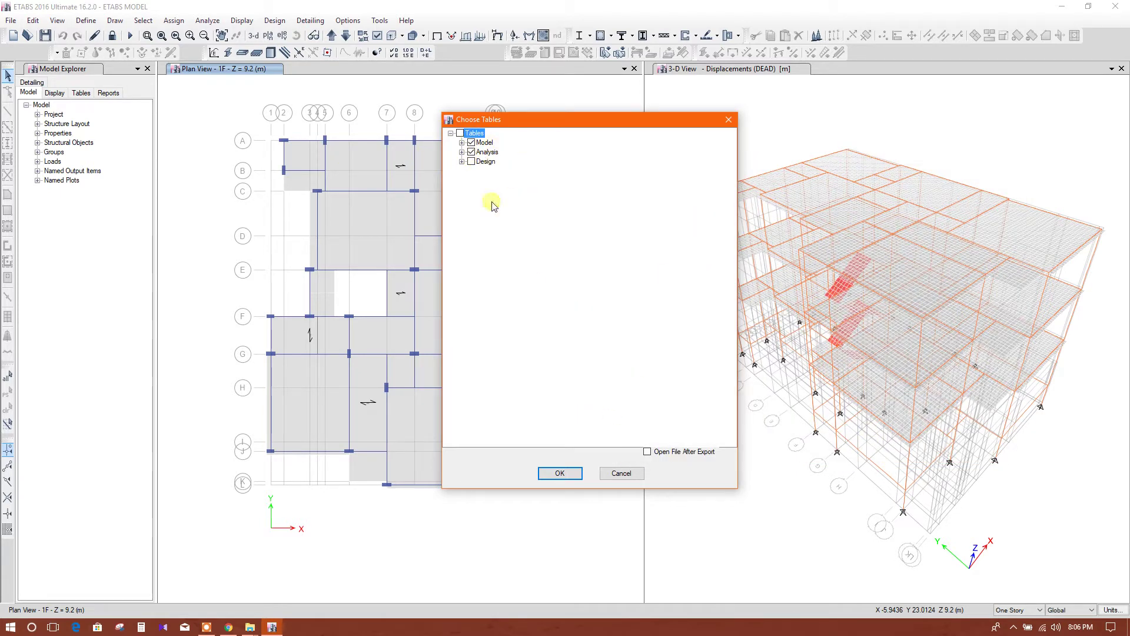
{"action": "left_click", "coordinate": [560, 474]}
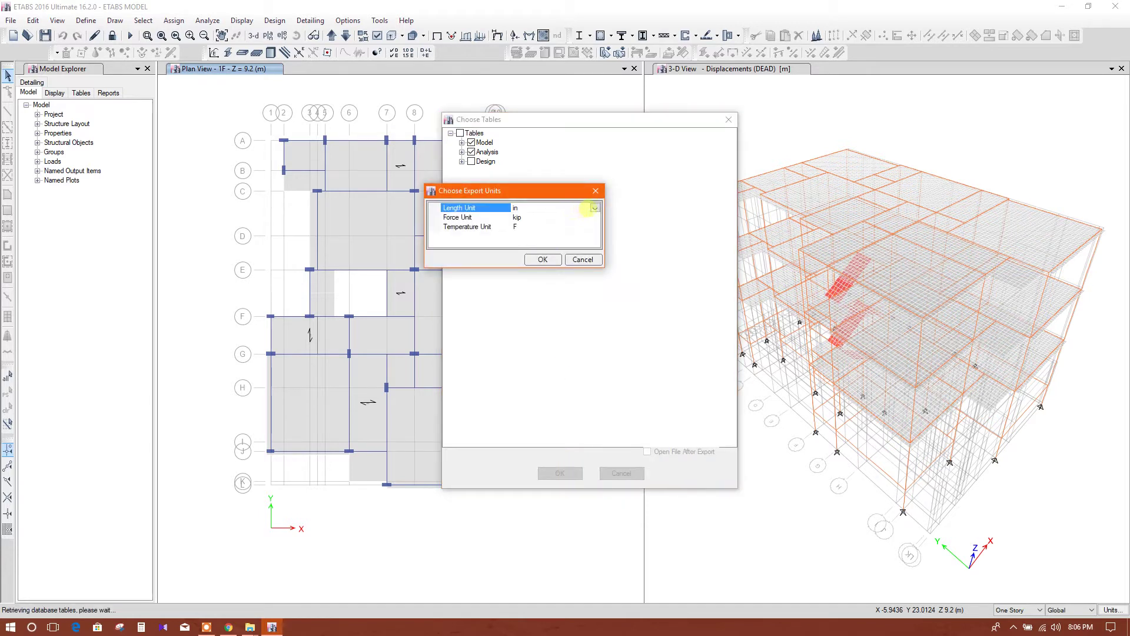
Step: Set the export units to metres, kN and degrees C
{"action": "left_click", "coordinate": [594, 210]}
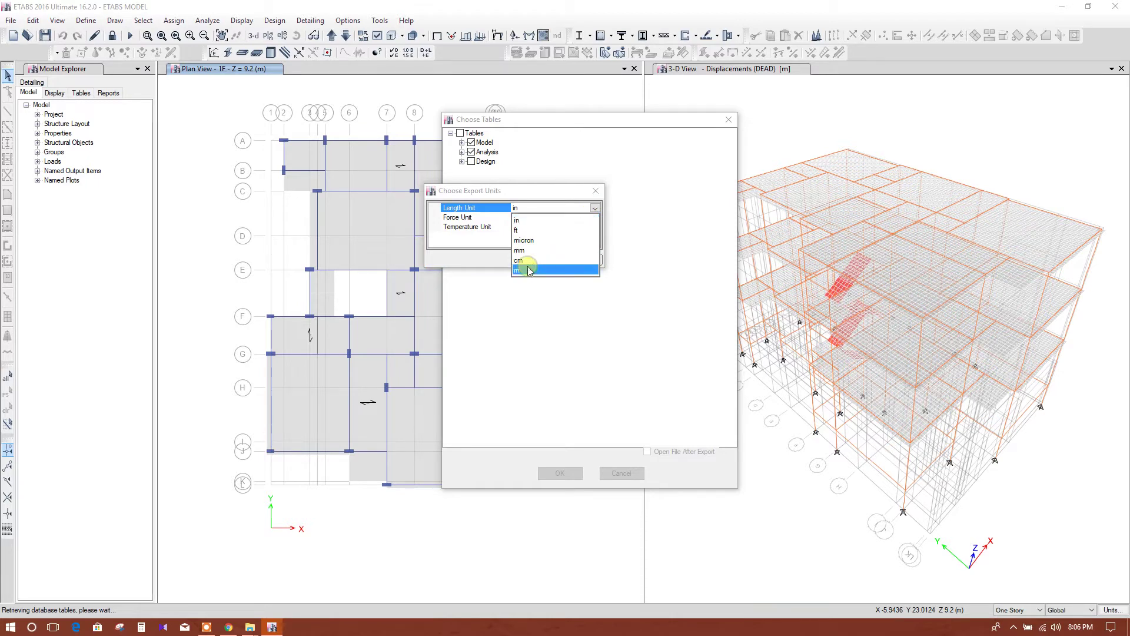
{"action": "left_click", "coordinate": [528, 270]}
{"action": "left_click", "coordinate": [582, 218]}
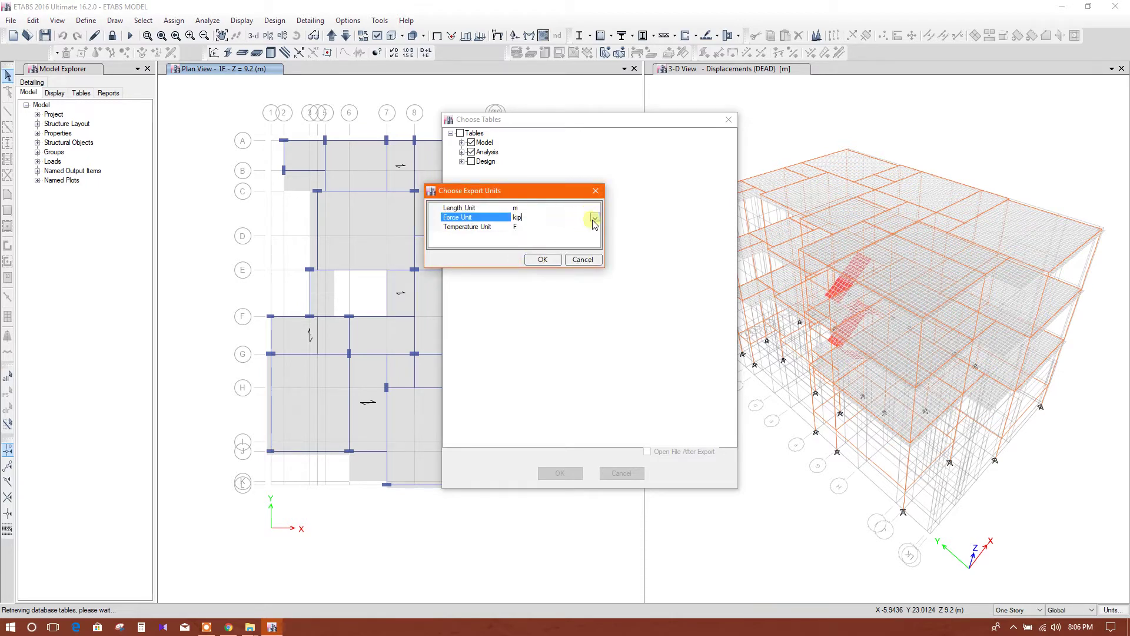
{"action": "left_click", "coordinate": [595, 217]}
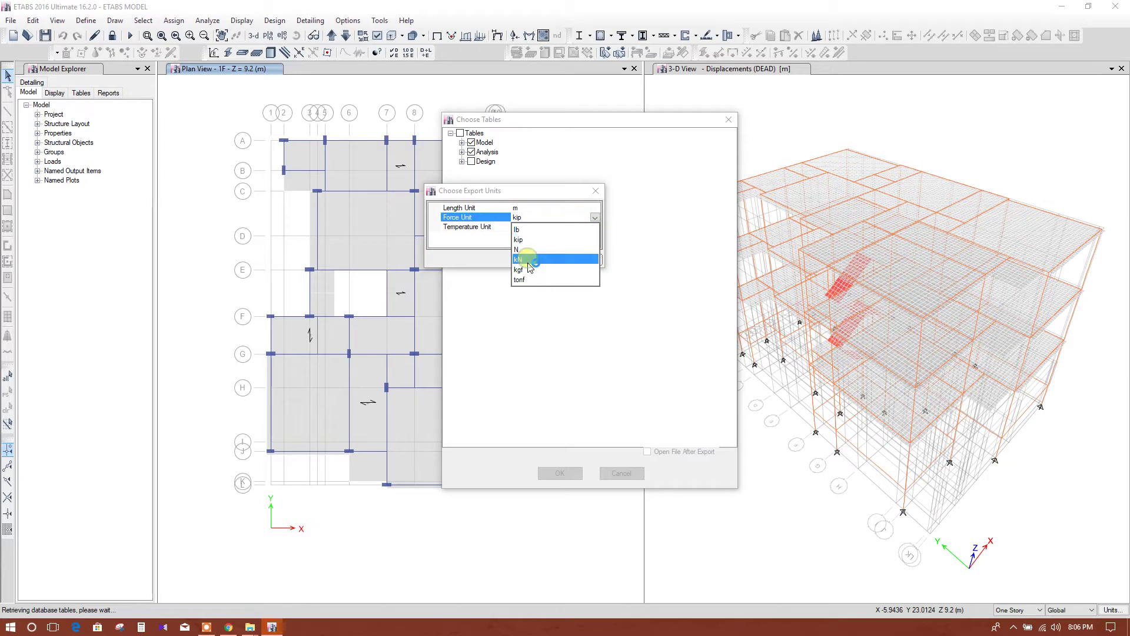
{"action": "left_click", "coordinate": [518, 259]}
{"action": "left_click", "coordinate": [584, 227]}
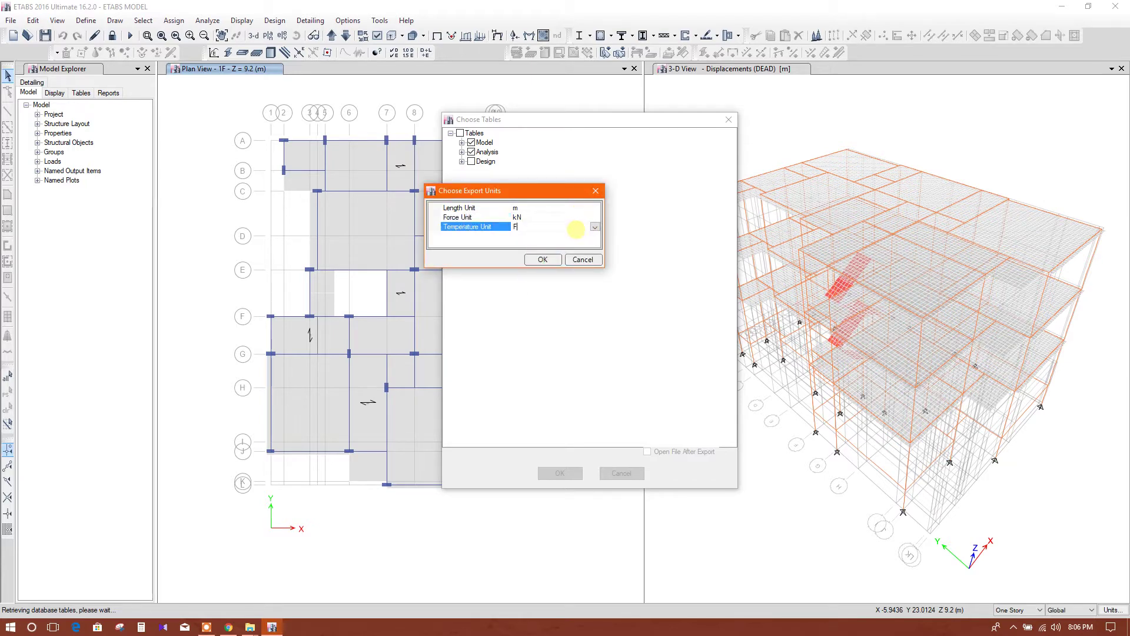
{"action": "left_click", "coordinate": [595, 228]}
{"action": "left_click", "coordinate": [536, 245]}
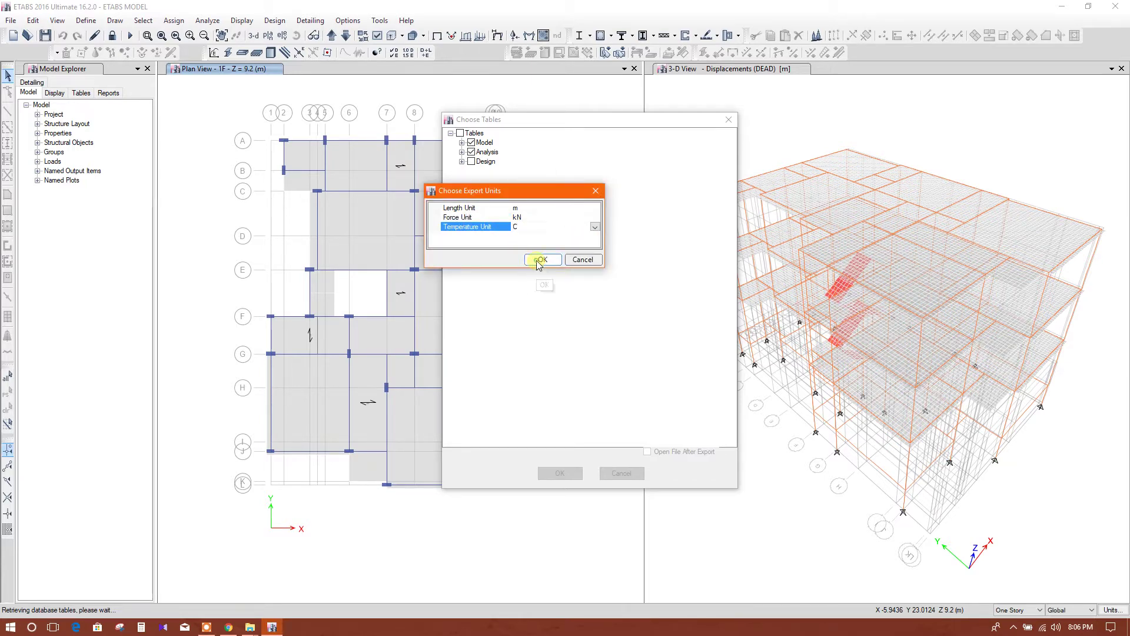
{"action": "left_click", "coordinate": [539, 260]}
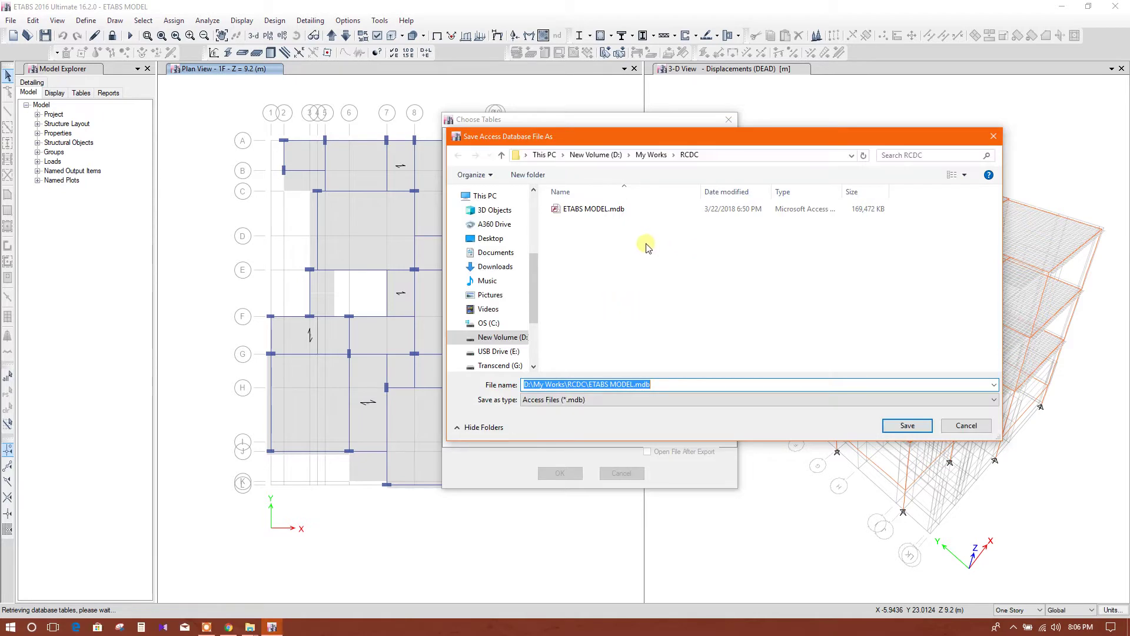
Step: Save the Access database as ETABS MODEL1.mdb in the RCDC folder
{"action": "left_click", "coordinate": [618, 211]}
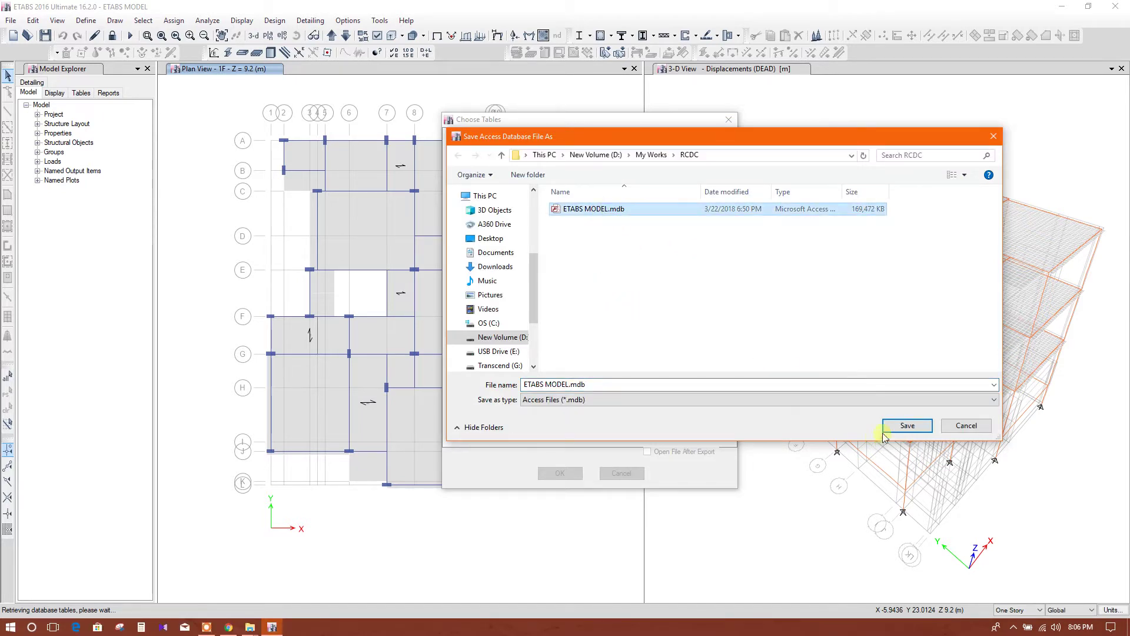
{"action": "left_click", "coordinate": [572, 385]}
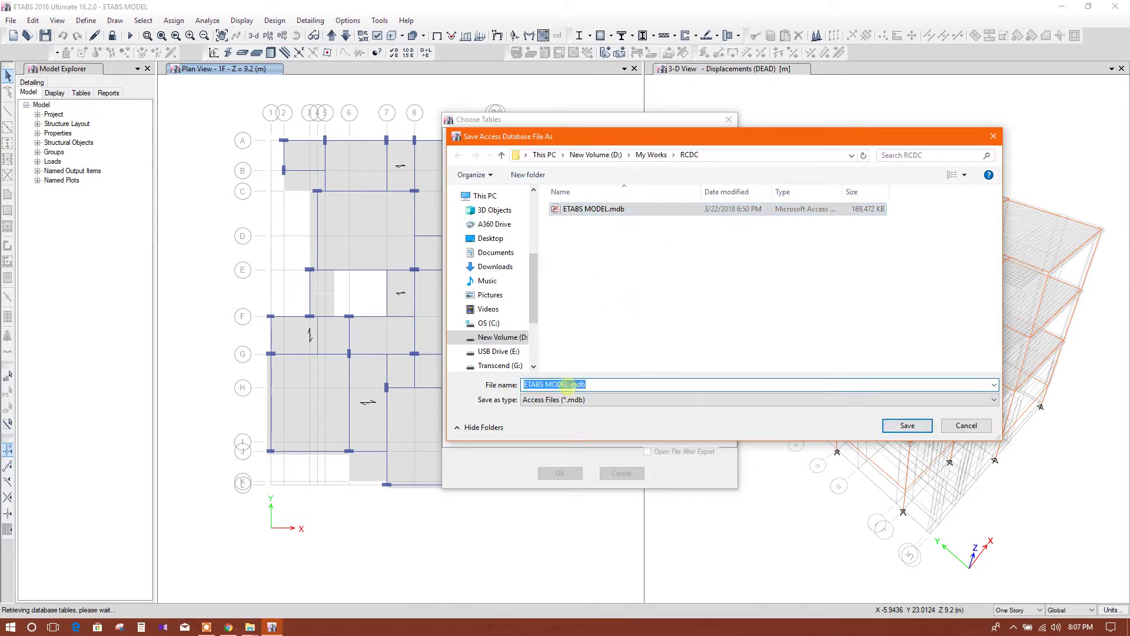
{"action": "left_click", "coordinate": [569, 385]}
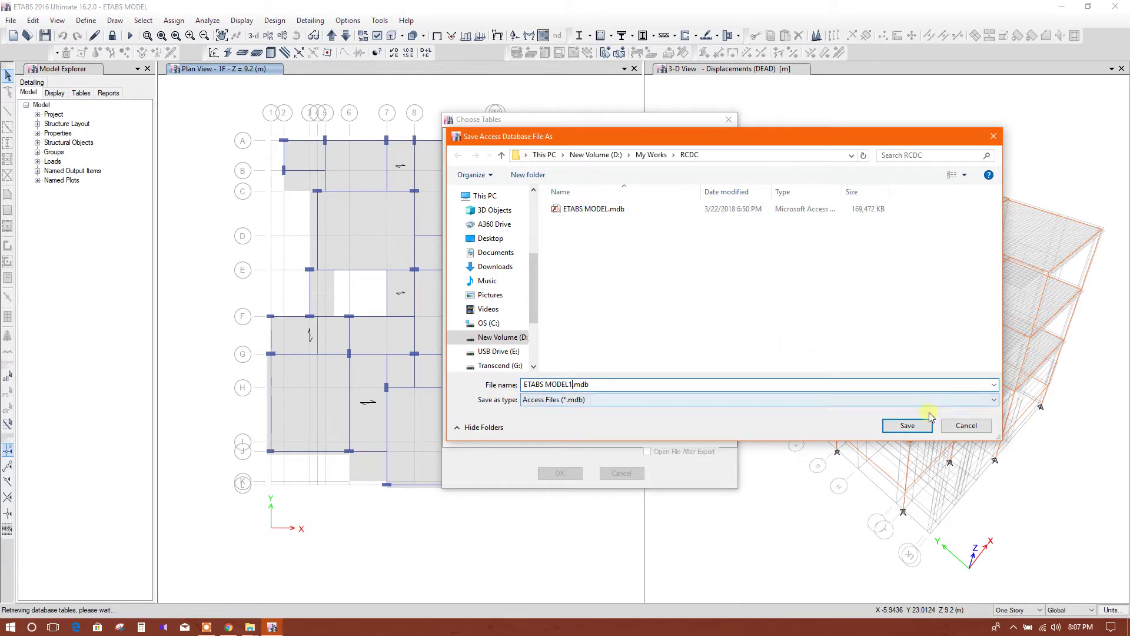
{"action": "left_click", "coordinate": [910, 425]}
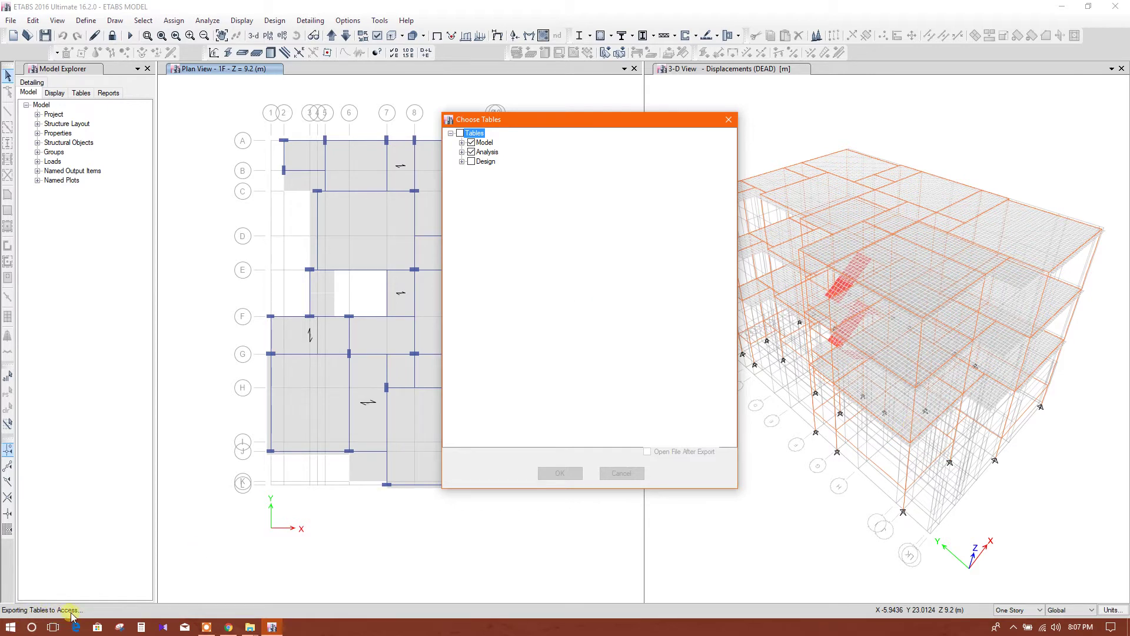
Step: Confirm in the RCDC folder that ETABS MODEL1.mdb has reached 11,228 KB, then return to ETABS
{"action": "left_click", "coordinate": [251, 626]}
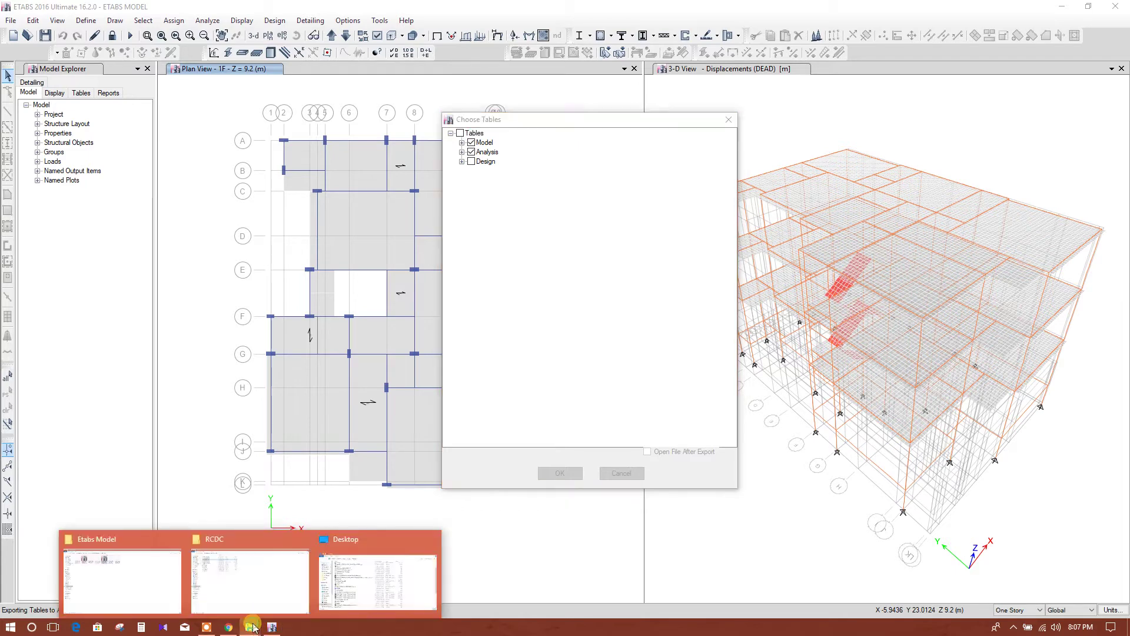
{"action": "left_click", "coordinate": [263, 582]}
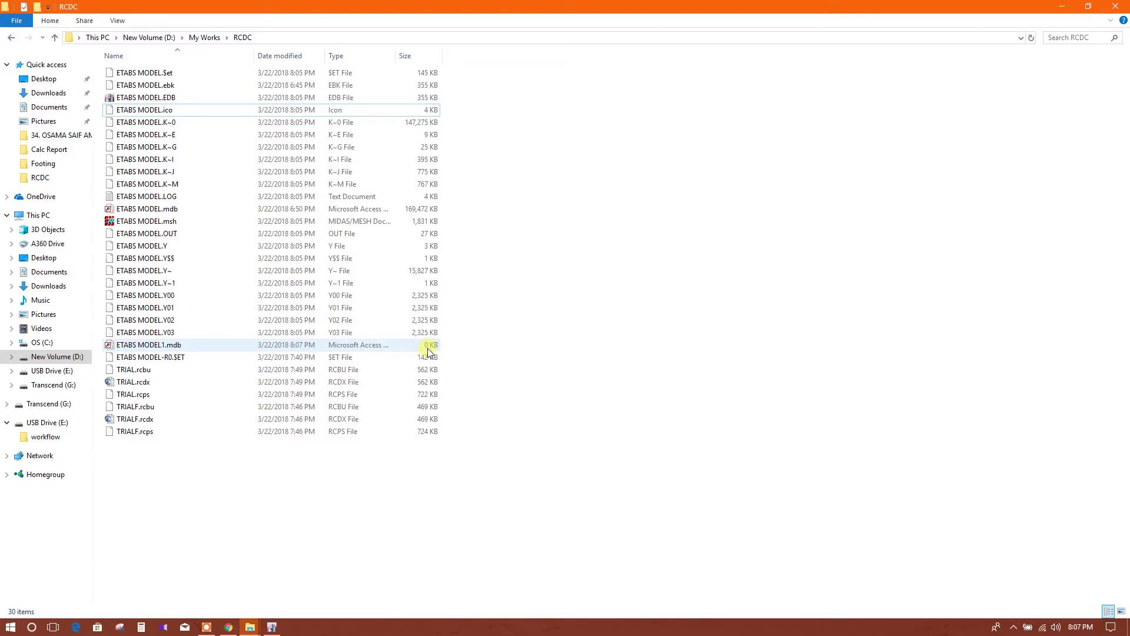
{"action": "left_click", "coordinate": [434, 346]}
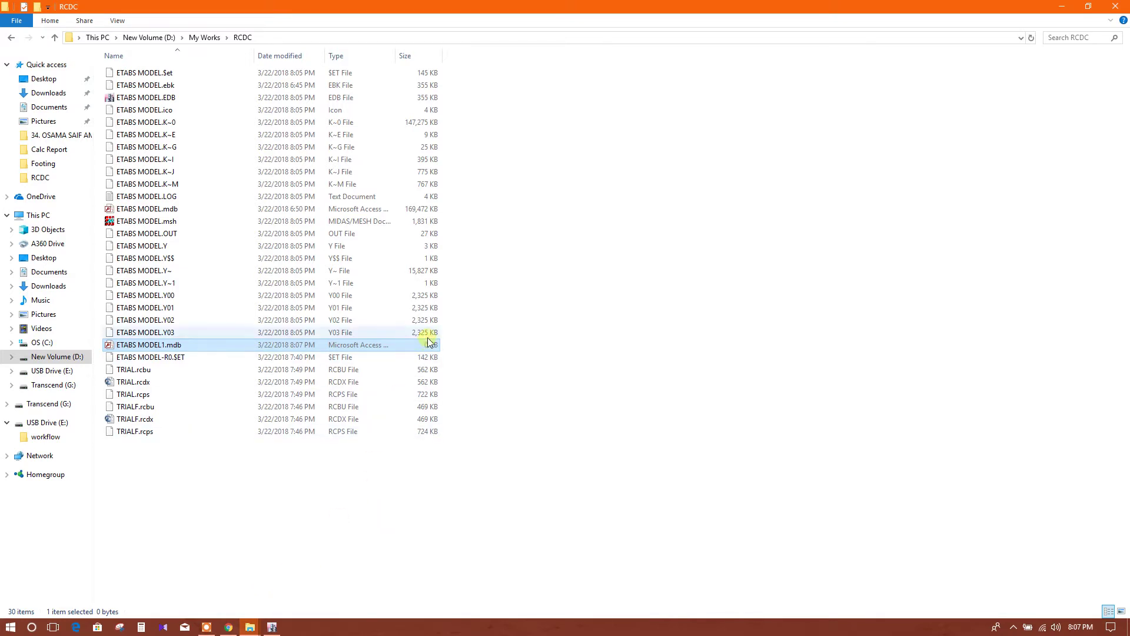
{"action": "left_click", "coordinate": [208, 627]}
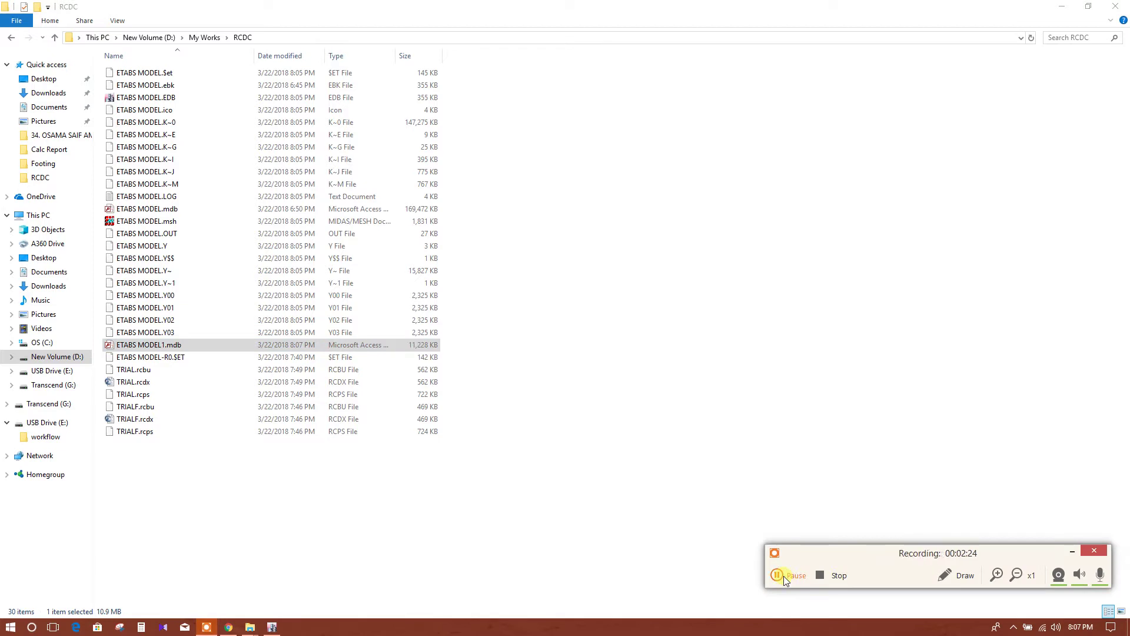
{"action": "left_click", "coordinate": [398, 347]}
{"action": "left_click", "coordinate": [271, 628]}
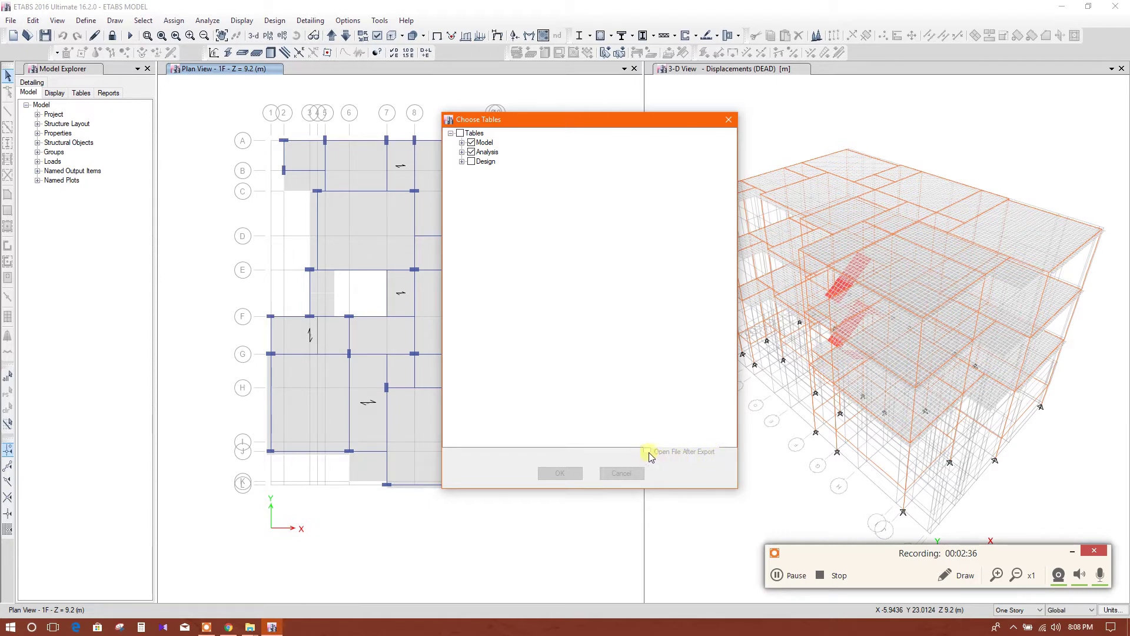
Step: Open ETABS MODEL1.mdb from the RCDC folder in Access
{"action": "left_click", "coordinate": [681, 267]}
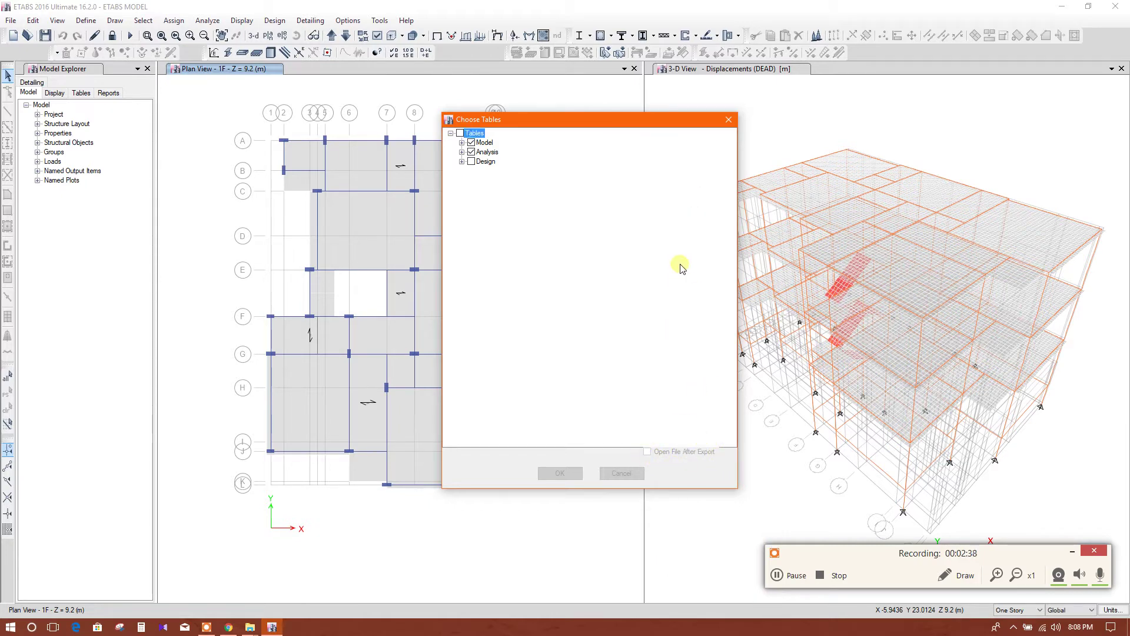
{"action": "mouse_move", "coordinate": [250, 626]}
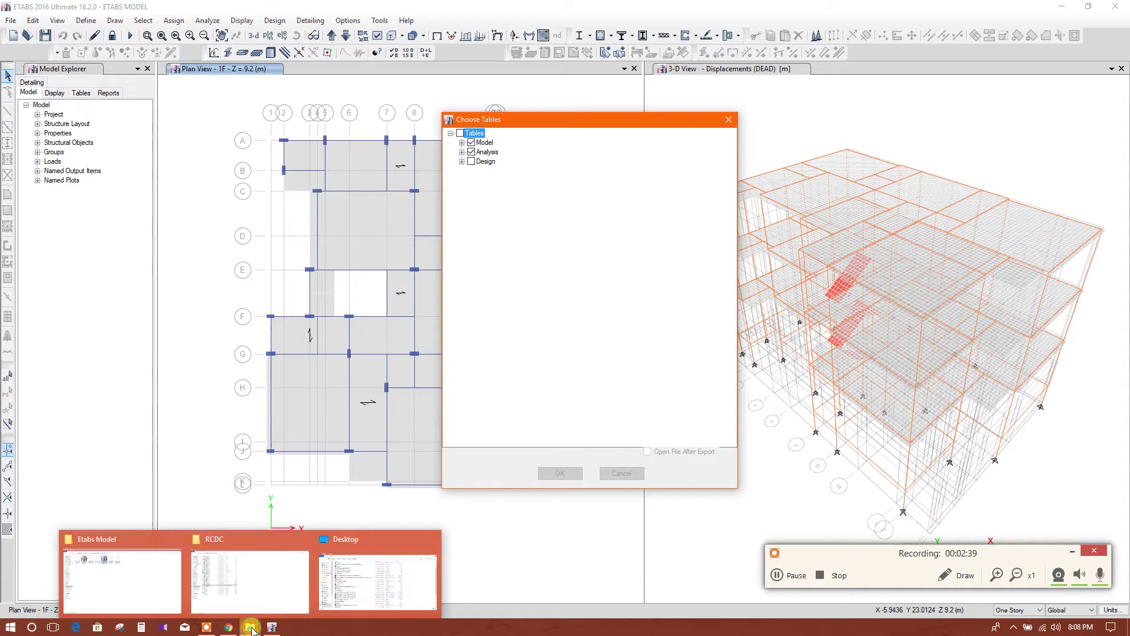
{"action": "left_click", "coordinate": [266, 581]}
{"action": "right_click", "coordinate": [354, 345]}
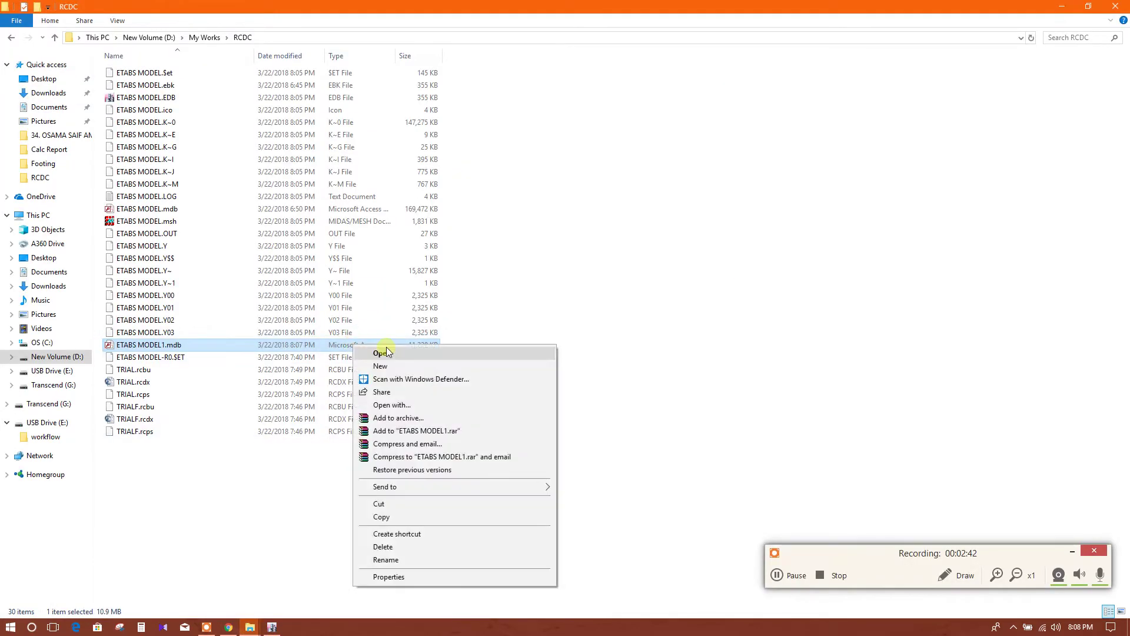
{"action": "left_click", "coordinate": [383, 353]}
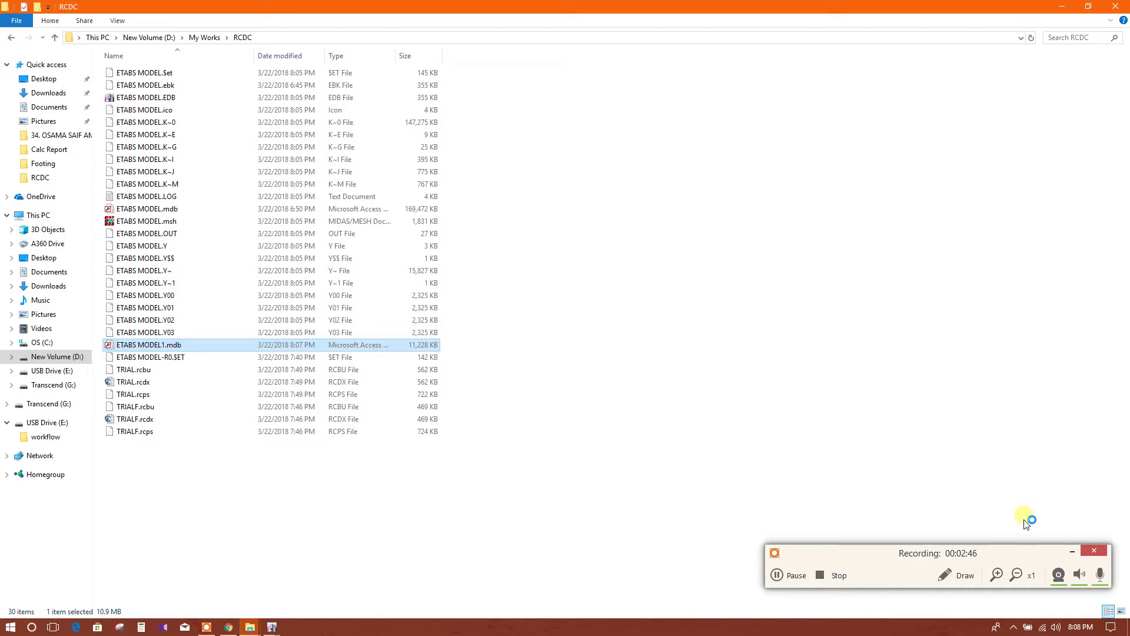
{"action": "left_click", "coordinate": [1071, 551]}
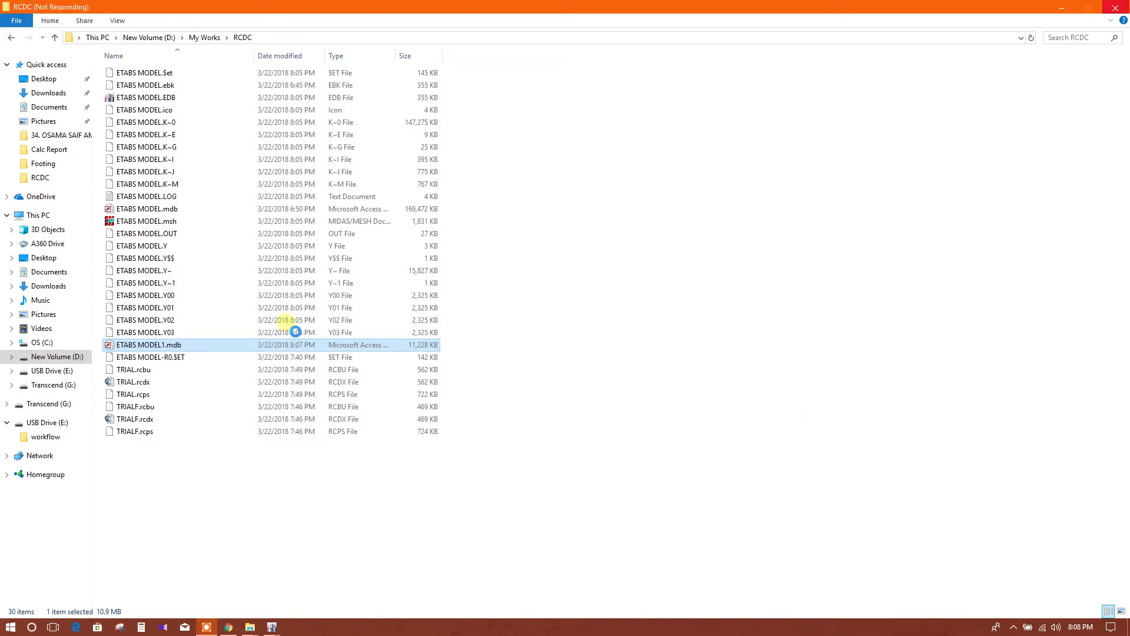
{"action": "left_click", "coordinate": [206, 626]}
{"action": "left_click", "coordinate": [789, 575]}
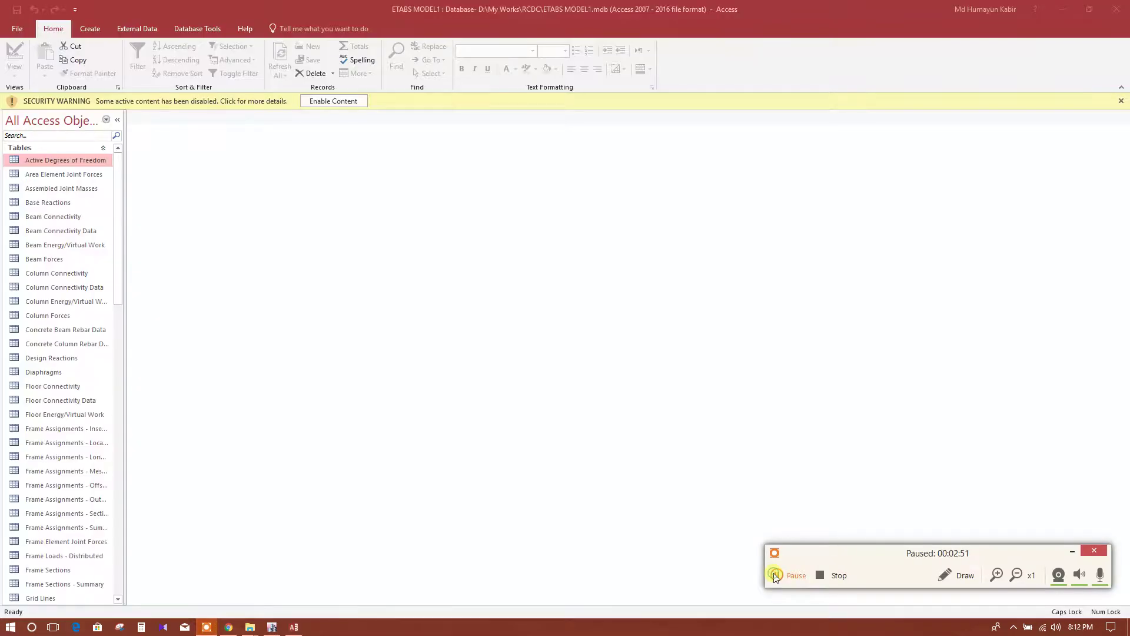
Step: Enable the database content and save a copy in Access 2002-2003 (*.mdb) format
{"action": "left_click", "coordinate": [776, 575]}
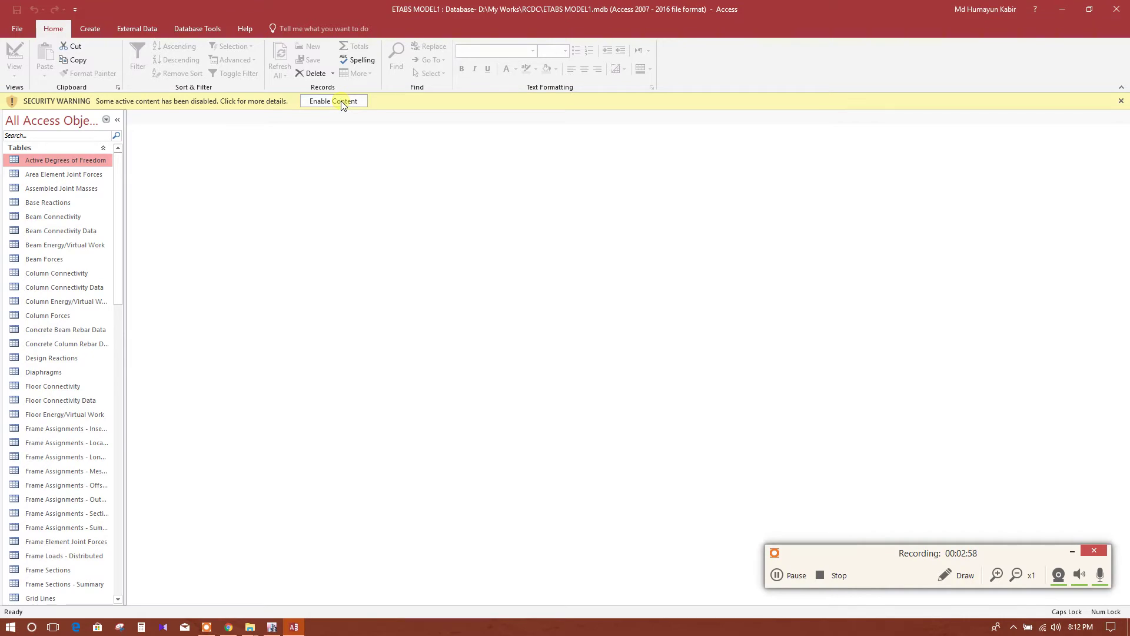
{"action": "left_click", "coordinate": [343, 103]}
{"action": "left_click", "coordinate": [10, 31]}
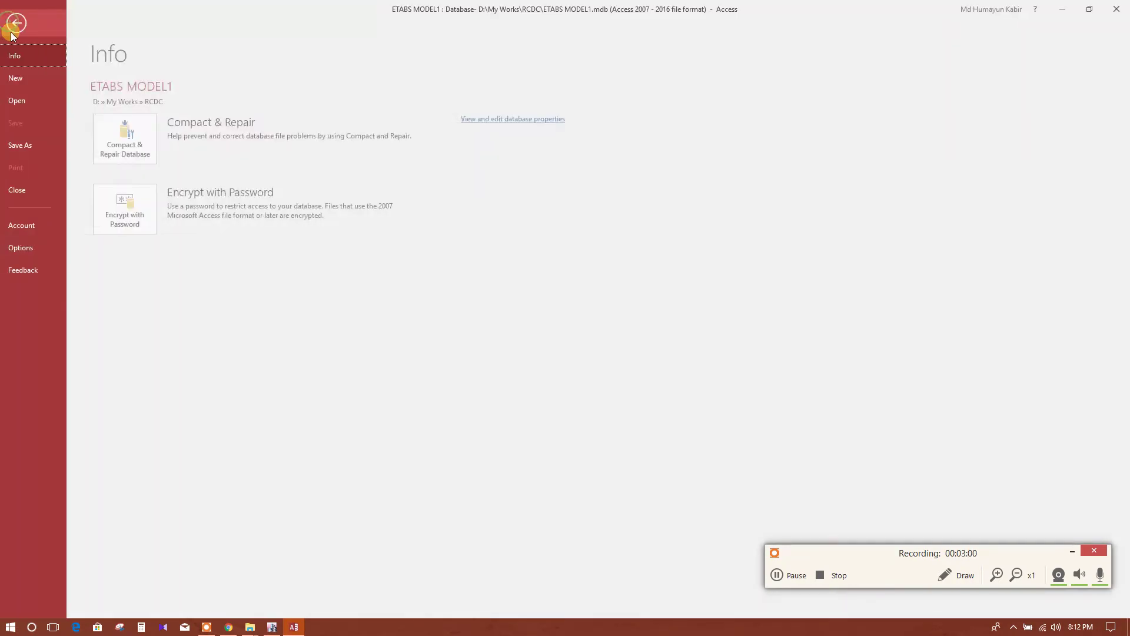
{"action": "left_click", "coordinate": [31, 141]}
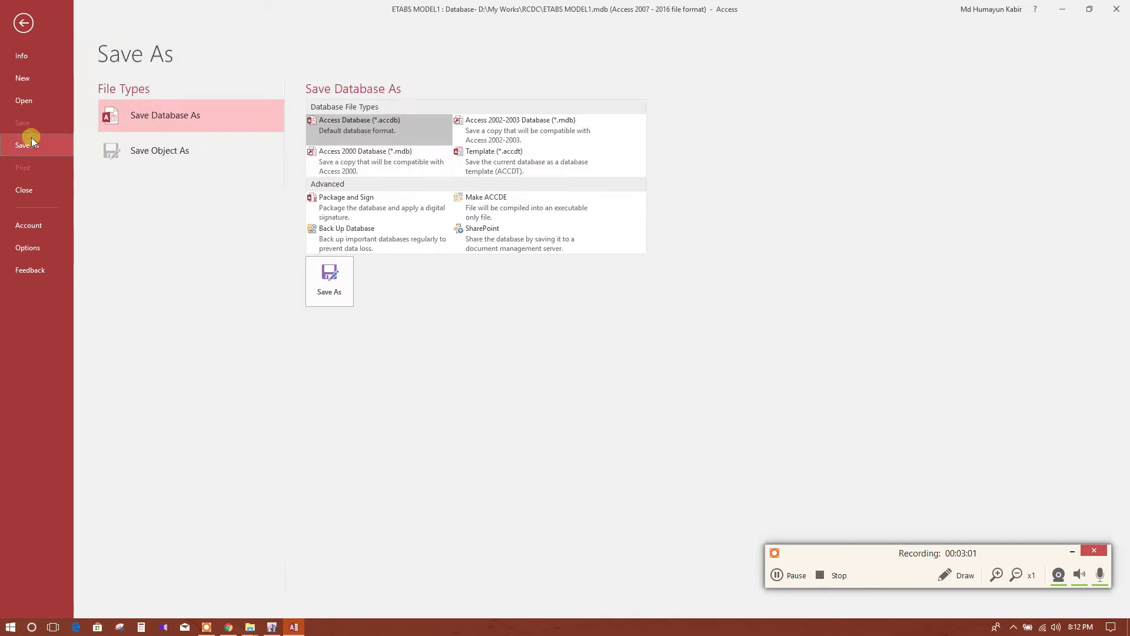
{"action": "left_click", "coordinate": [510, 131]}
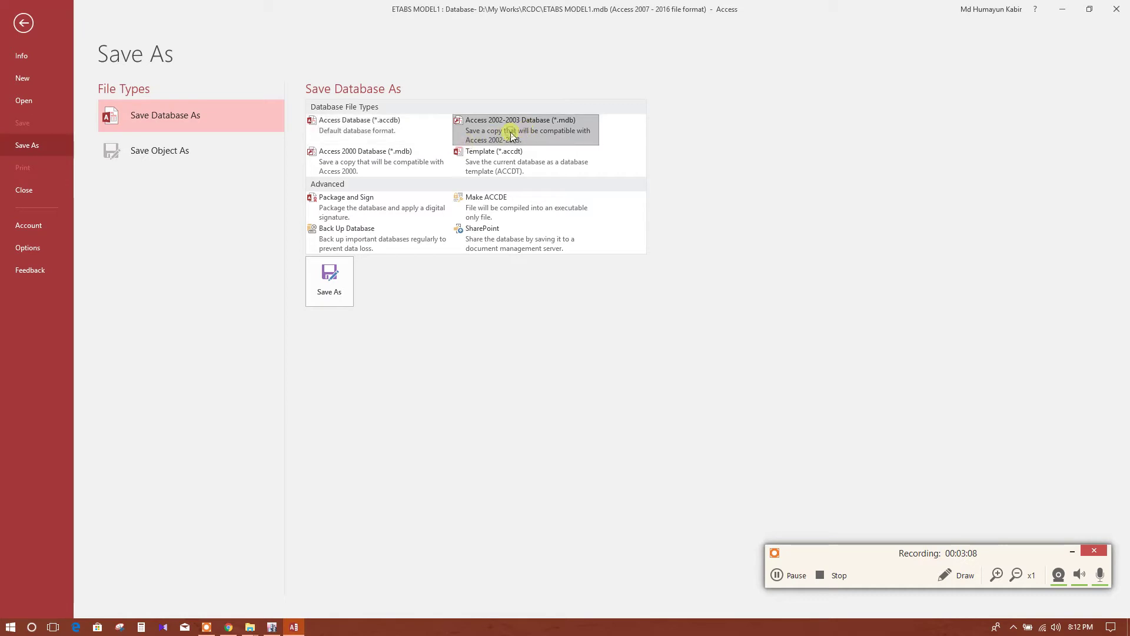
{"action": "left_click", "coordinate": [313, 285]}
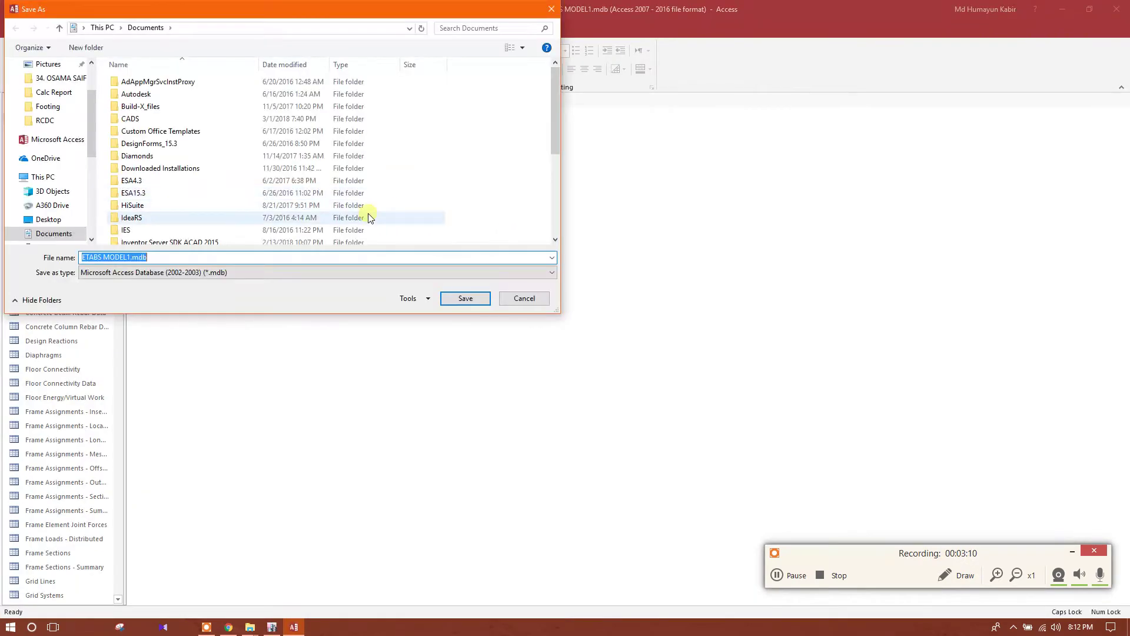
Step: Choose D:\My Works\RCDC as the folder for the copy
{"action": "scroll", "coordinate": [83, 159], "scroll_direction": "down", "scroll_amount": 3}
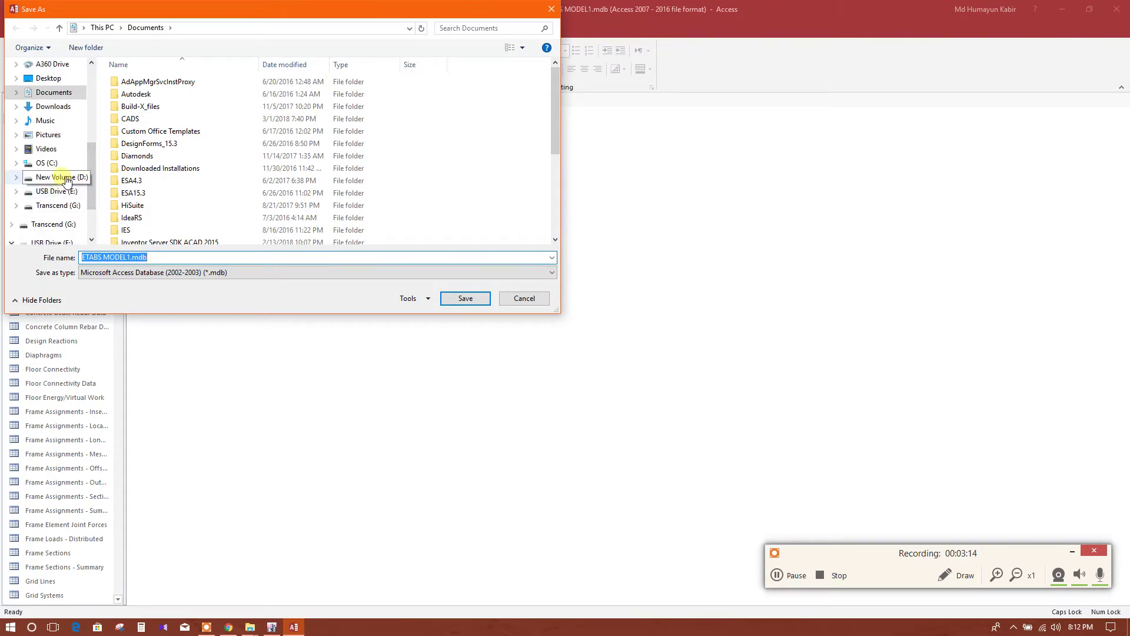
{"action": "left_click", "coordinate": [65, 177]}
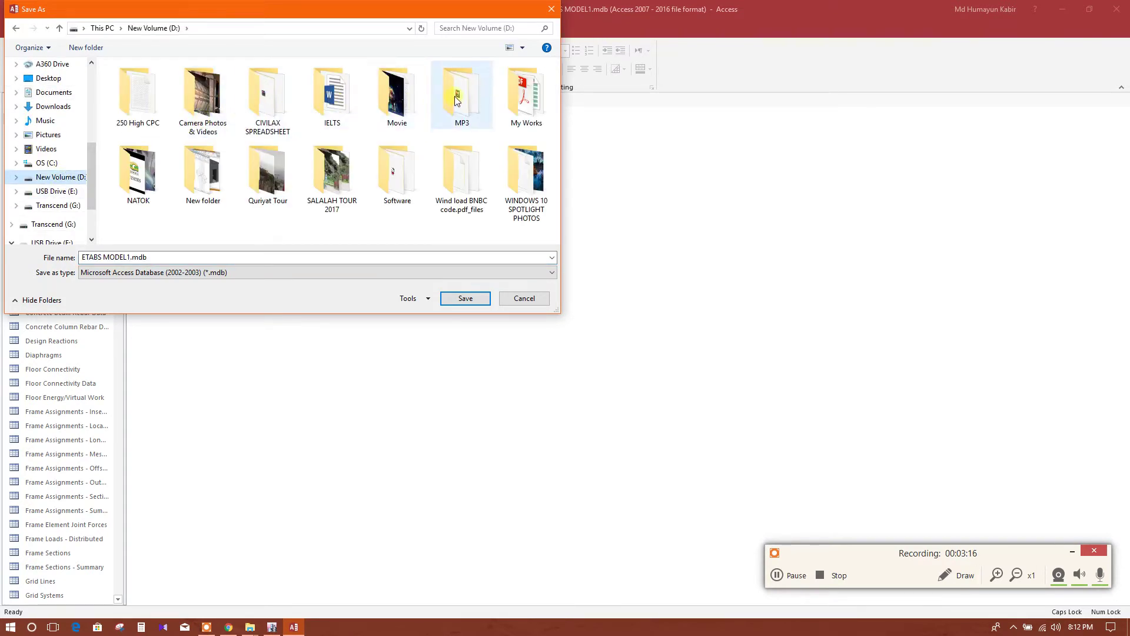
{"action": "double_click", "coordinate": [525, 95]}
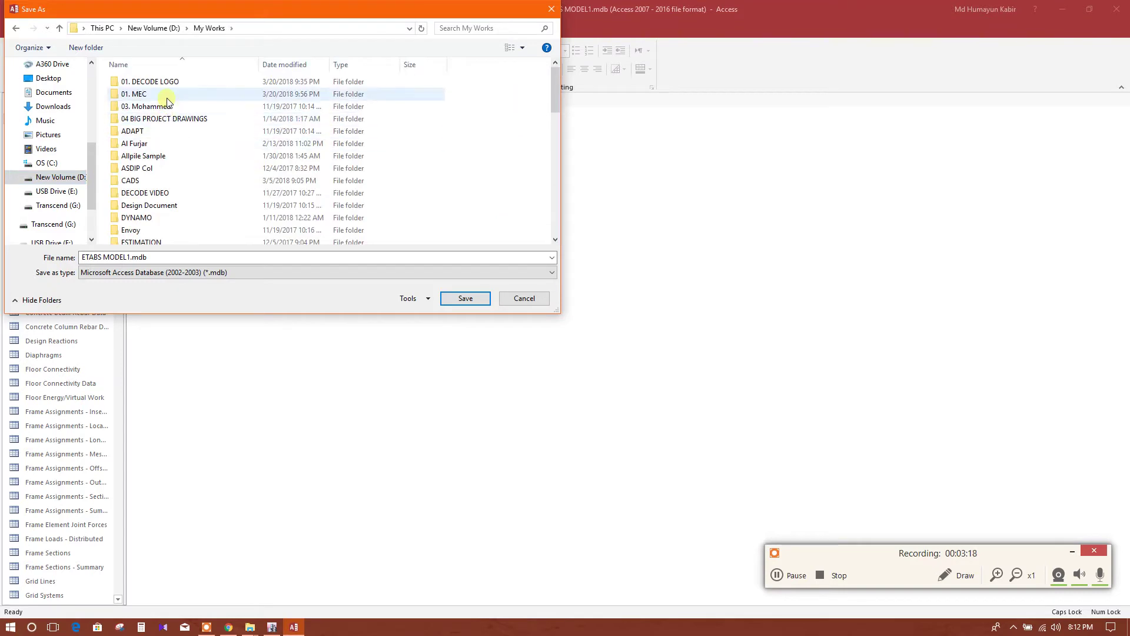
{"action": "scroll", "coordinate": [153, 176], "scroll_direction": "down", "scroll_amount": 7}
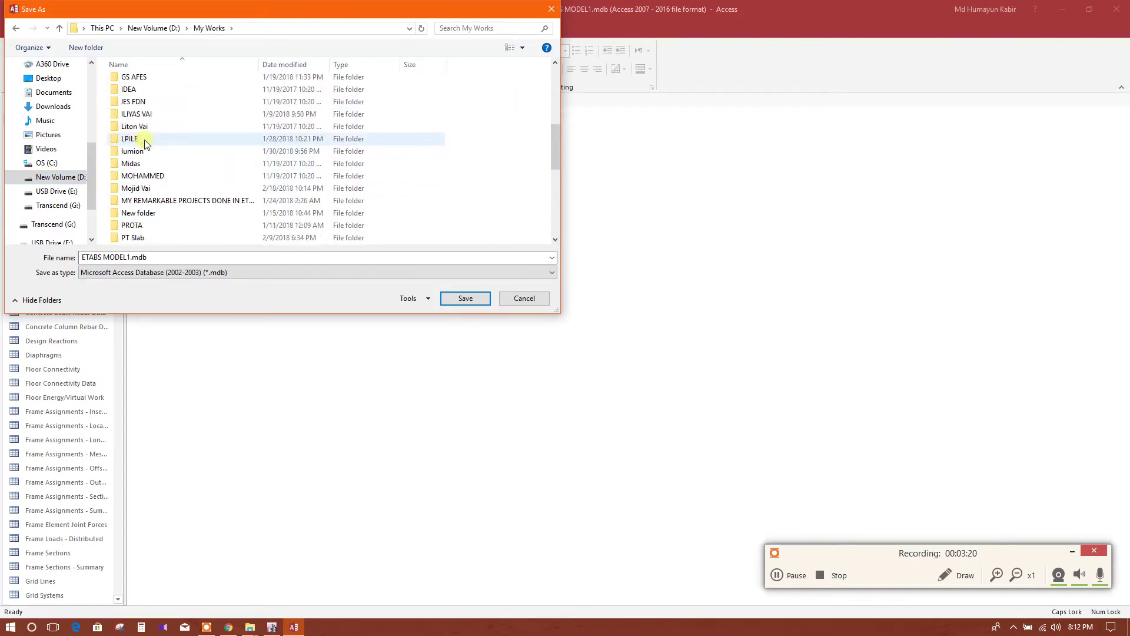
{"action": "scroll", "coordinate": [144, 140], "scroll_direction": "down", "scroll_amount": 4}
{"action": "left_click", "coordinate": [143, 142]}
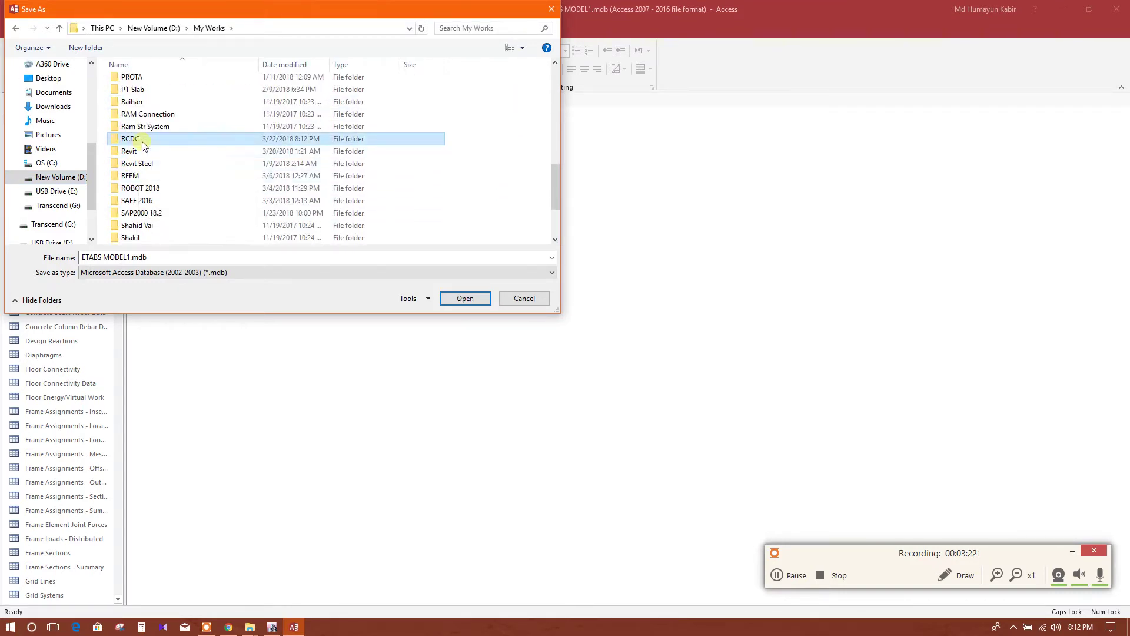
{"action": "double_click", "coordinate": [143, 142]}
Step: Save the copy as ETABS MODEL2.mdb, enable its content, and close Access
{"action": "left_click", "coordinate": [130, 257]}
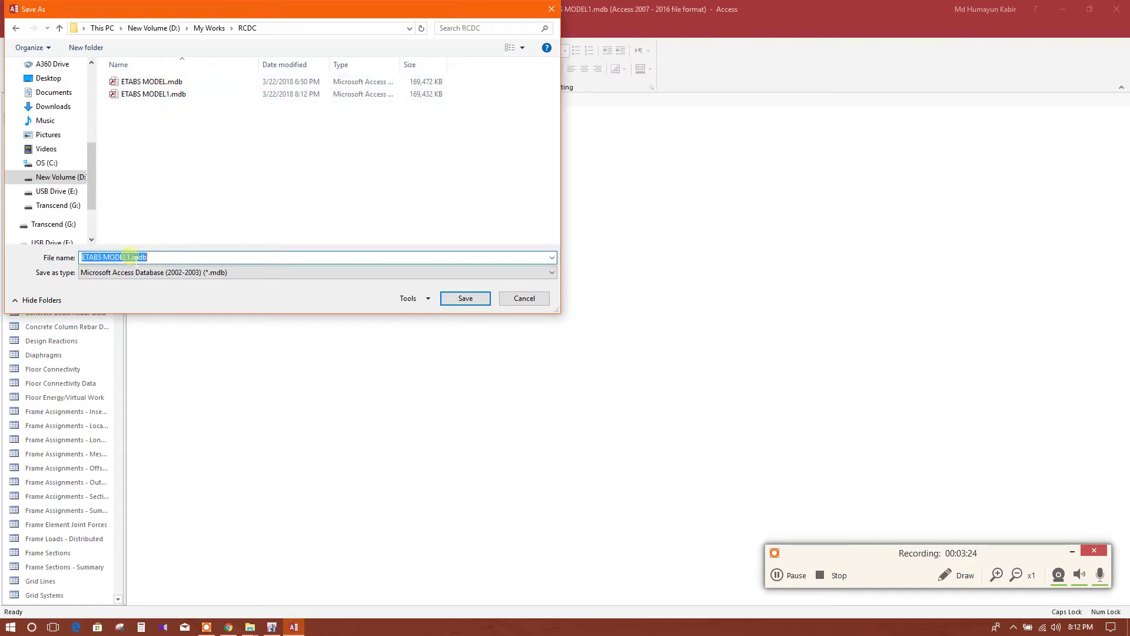
{"action": "left_click_drag", "start_coordinate": [131, 258], "coordinate": [126, 257]}
{"action": "type", "text": "2"}
{"action": "left_click", "coordinate": [234, 184]}
{"action": "left_click", "coordinate": [464, 299]}
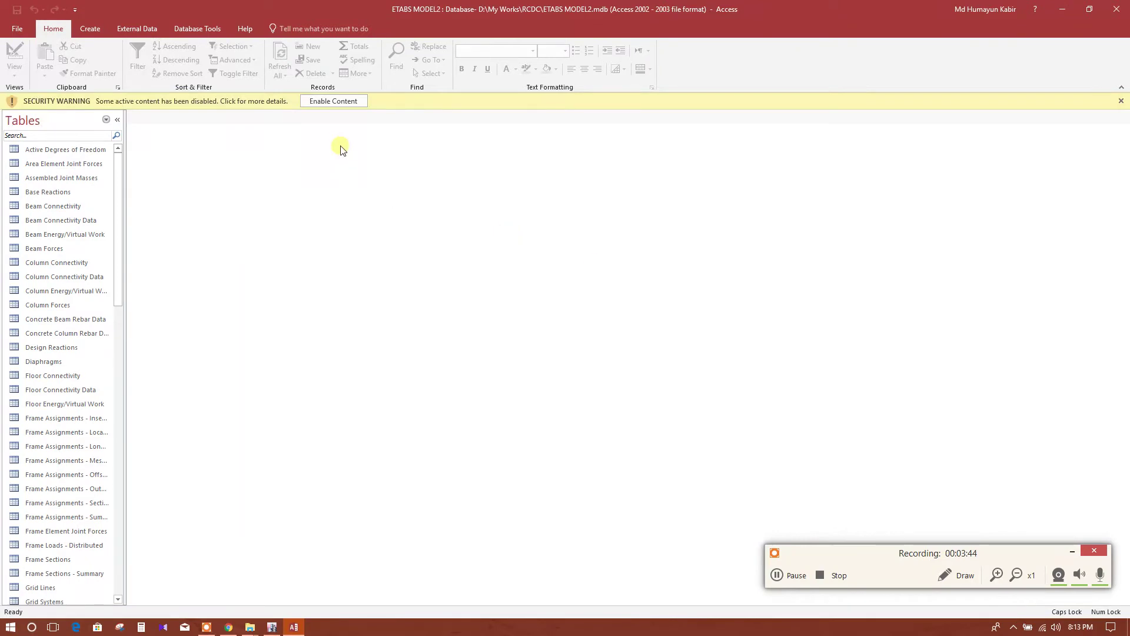
{"action": "left_click", "coordinate": [333, 101]}
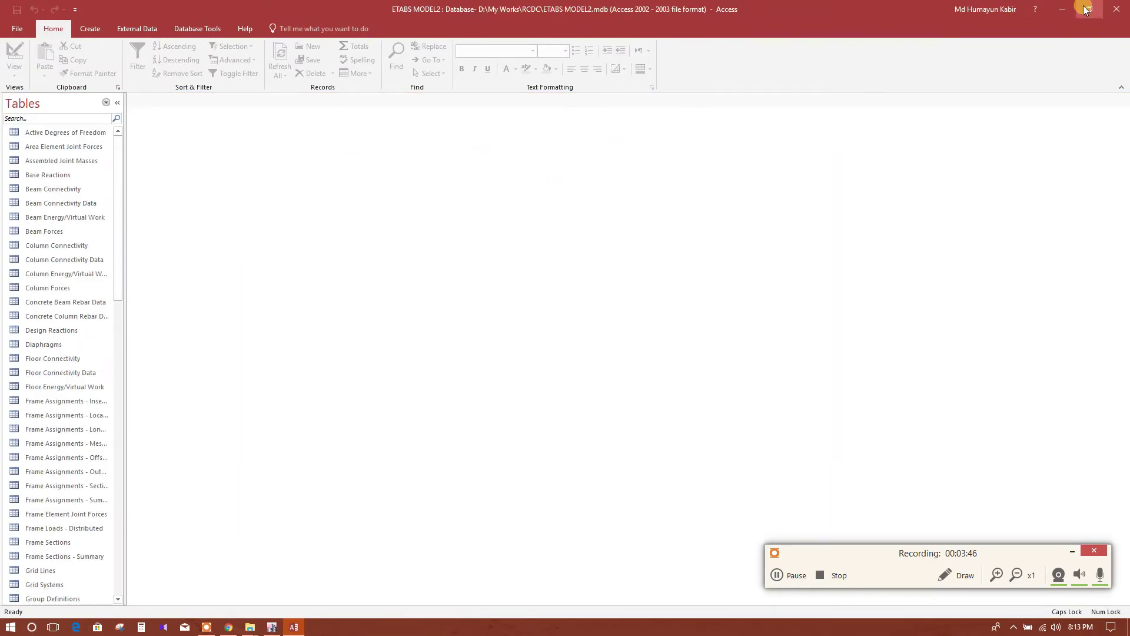
{"action": "left_click", "coordinate": [1113, 11]}
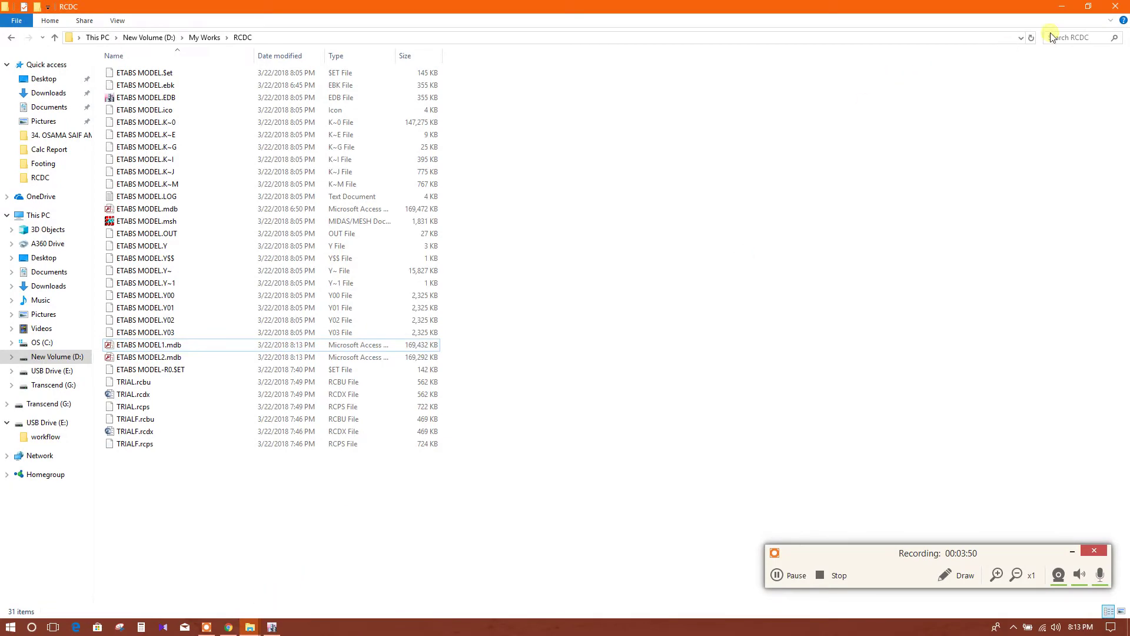
Step: Minimize File Explorer and ETABS, then launch STAAD RCDC from the desktop shortcut
{"action": "left_click", "coordinate": [1063, 8]}
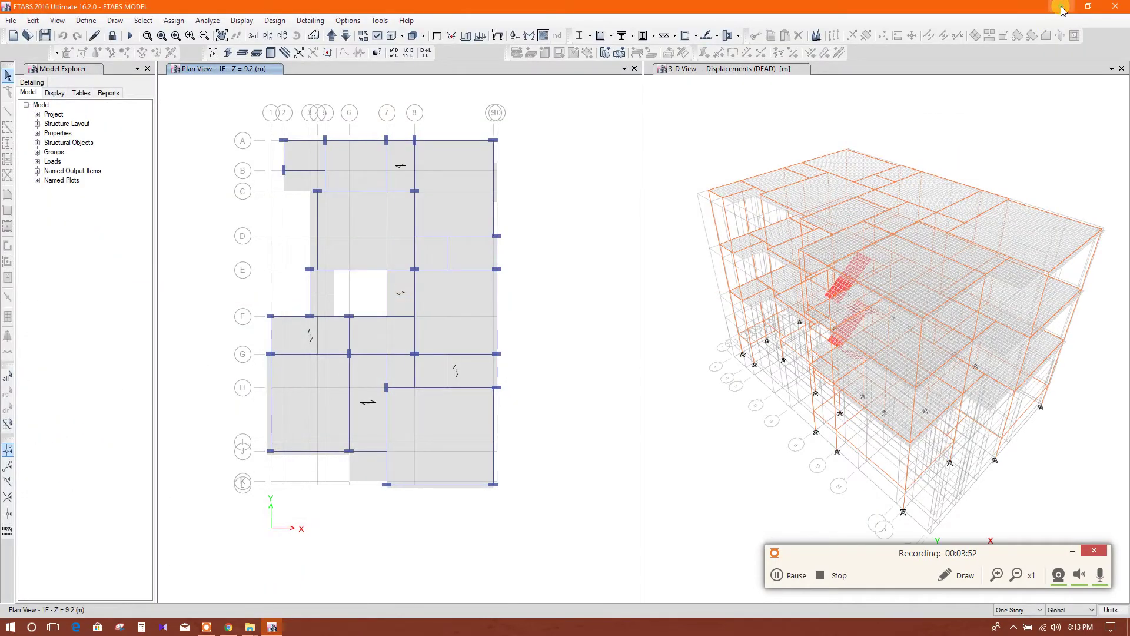
{"action": "left_click", "coordinate": [1062, 8]}
{"action": "double_click", "coordinate": [469, 115]}
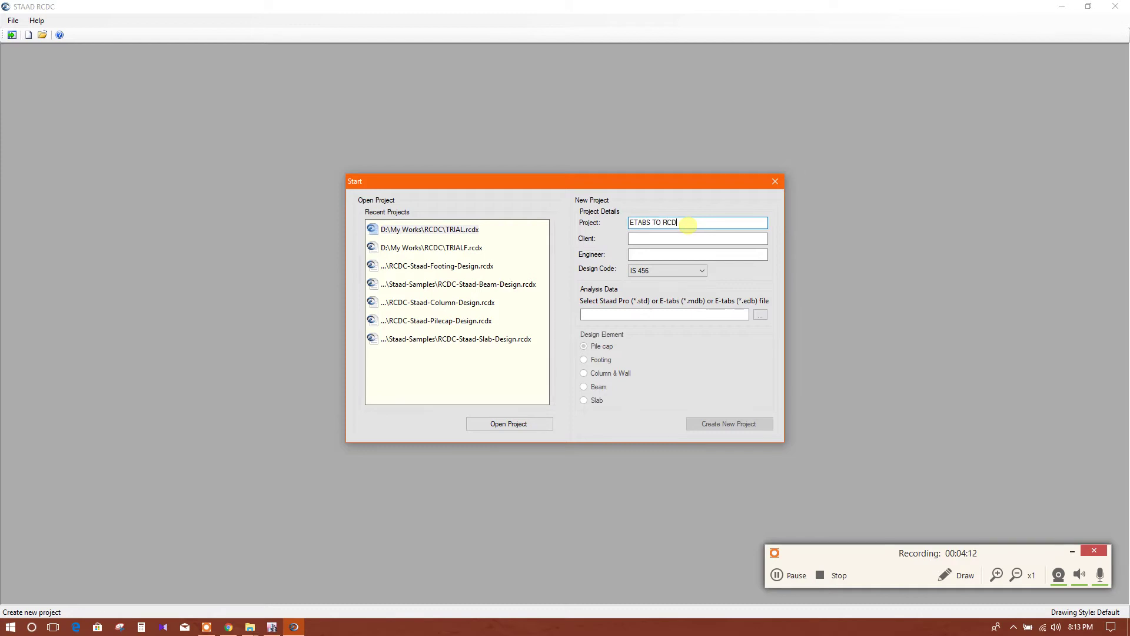
Step: Create a BS 8110 - 97 Column & Wall project from the ETABS MODEL2.mdb results
{"action": "left_click", "coordinate": [665, 238]}
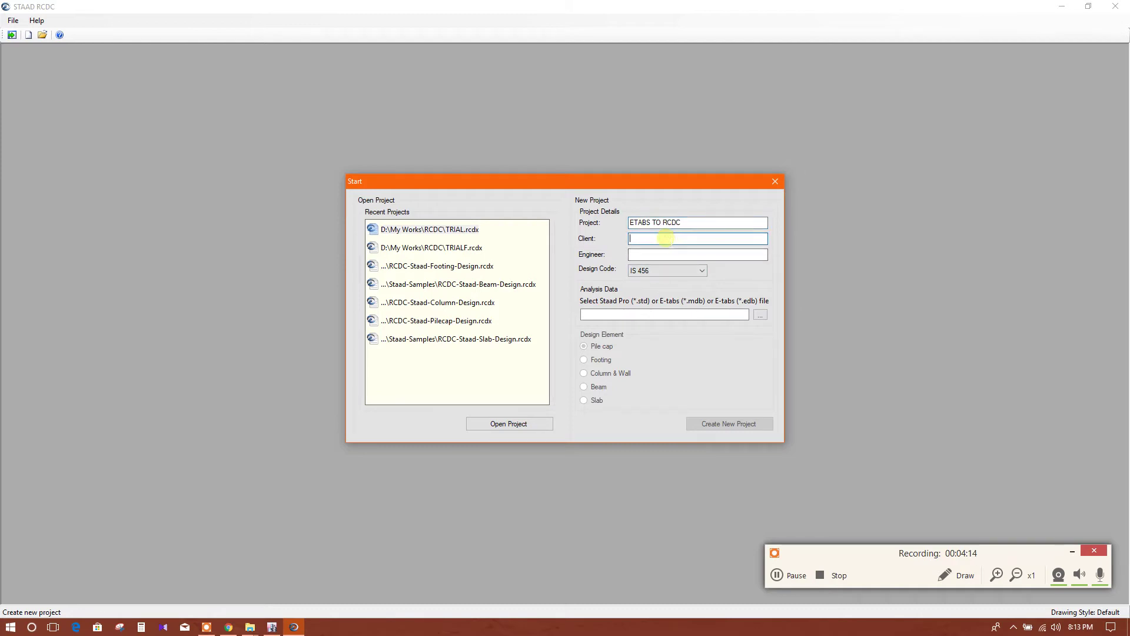
{"action": "left_click", "coordinate": [648, 252]}
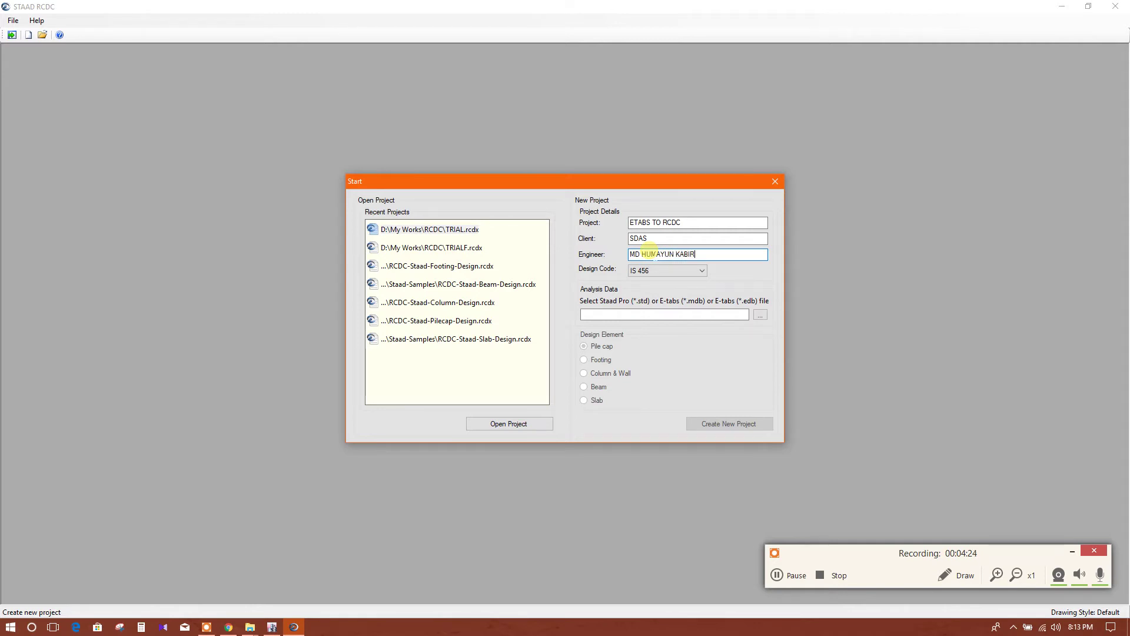
{"action": "left_click", "coordinate": [660, 270]}
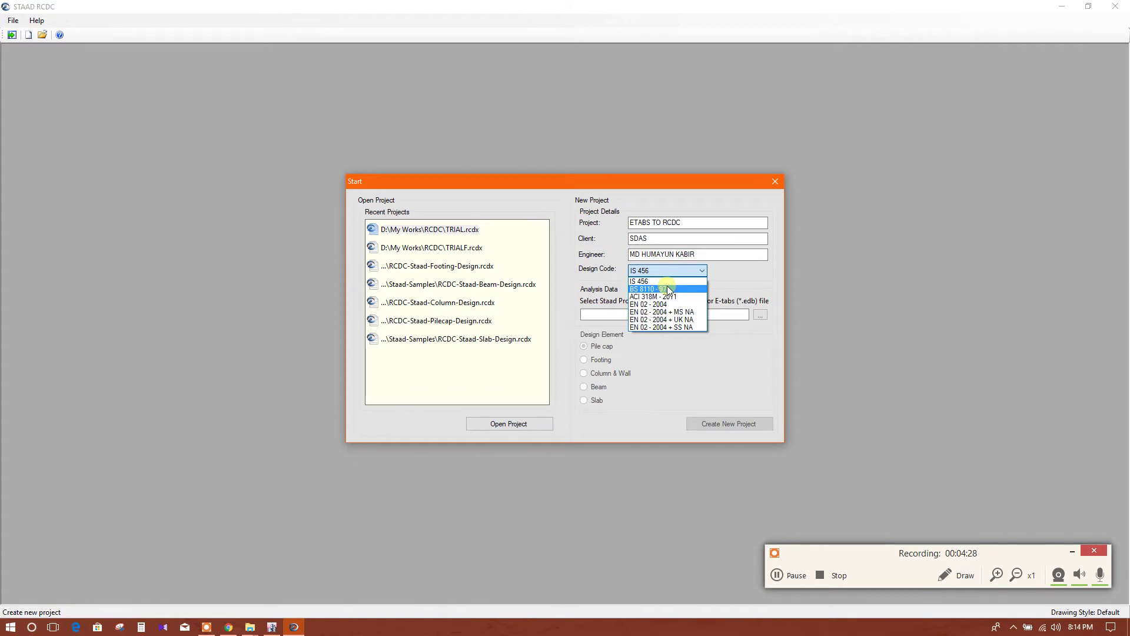
{"action": "left_click", "coordinate": [669, 289]}
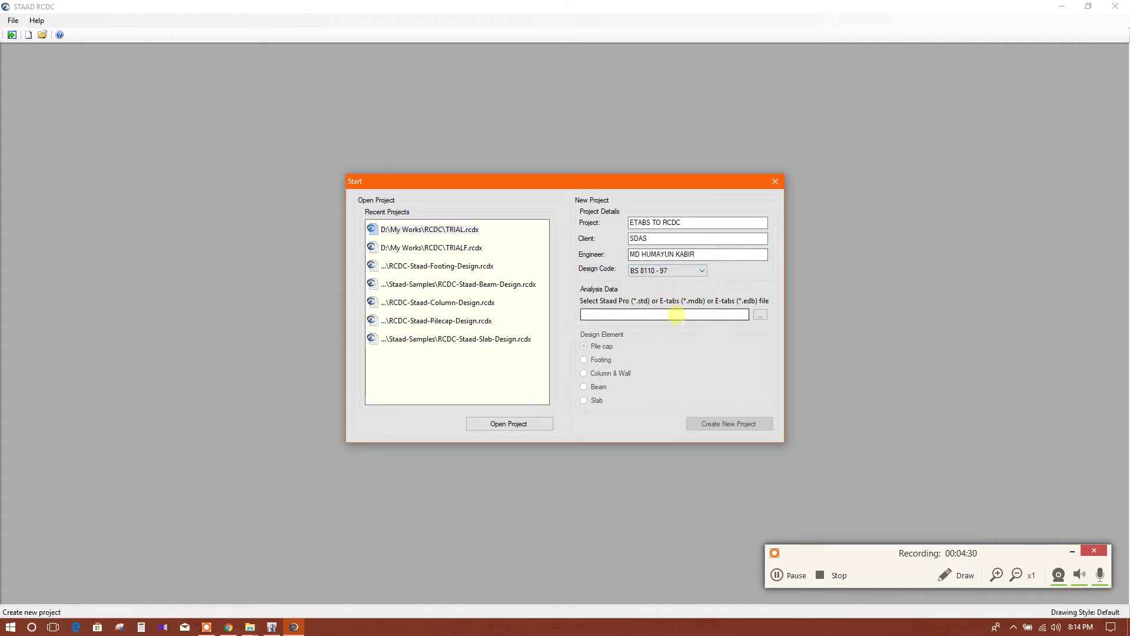
{"action": "left_click", "coordinate": [760, 316]}
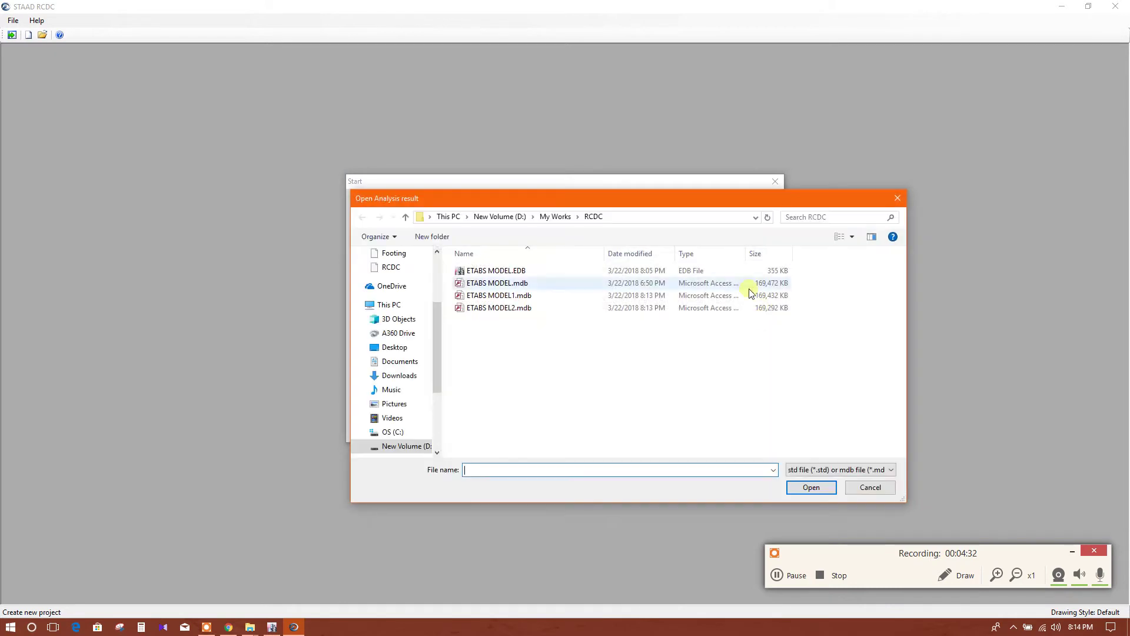
{"action": "left_click", "coordinate": [532, 313]}
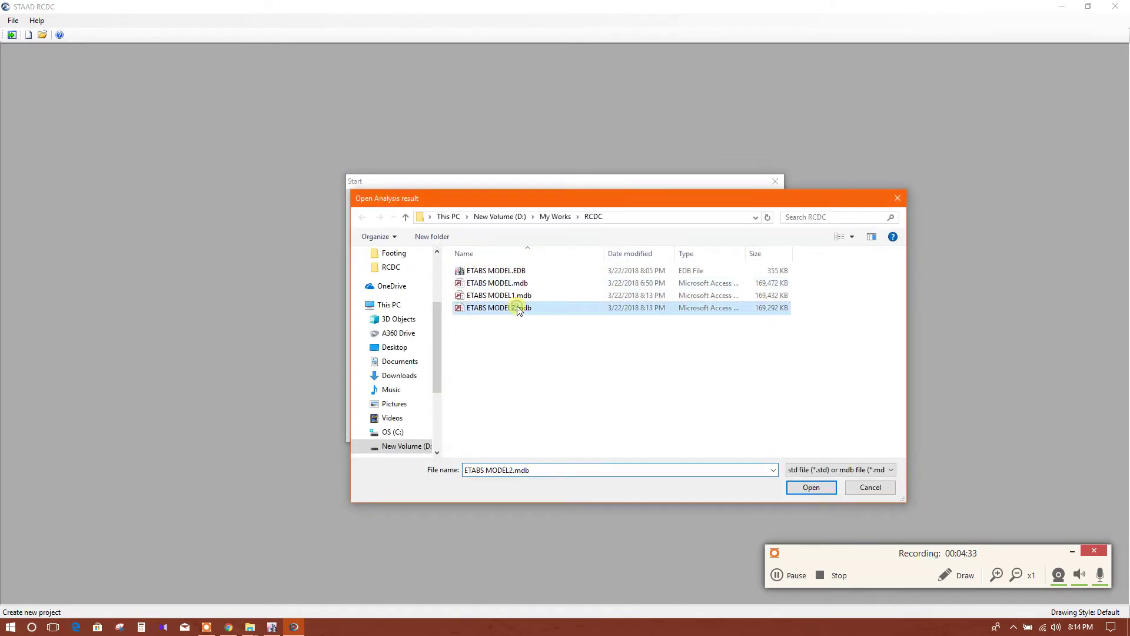
{"action": "left_click", "coordinate": [802, 492]}
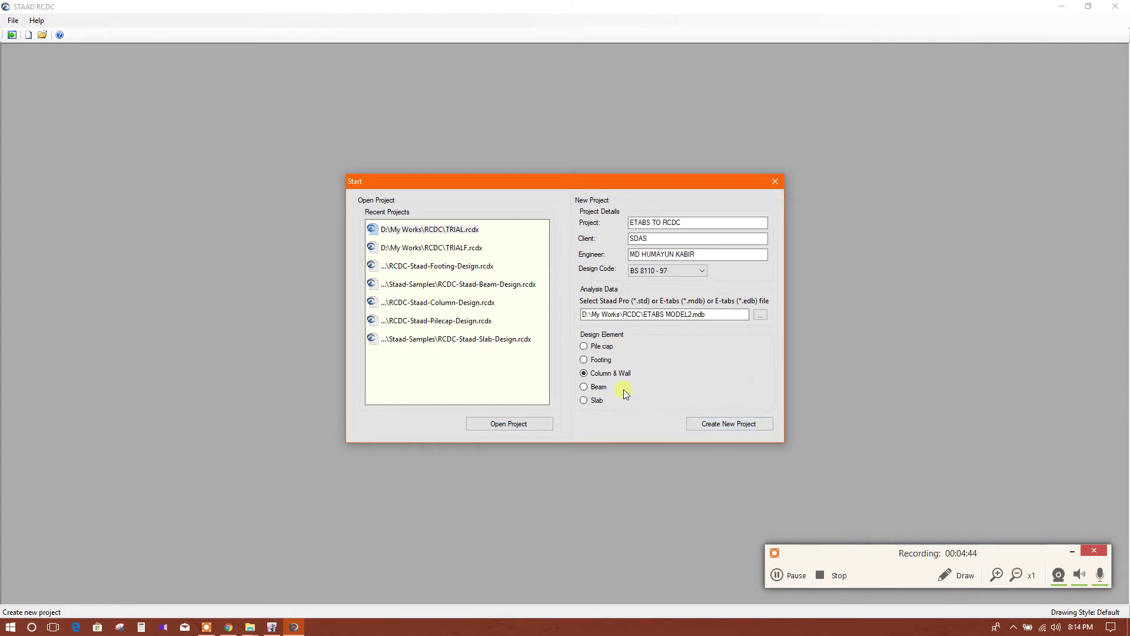
{"action": "left_click", "coordinate": [728, 424]}
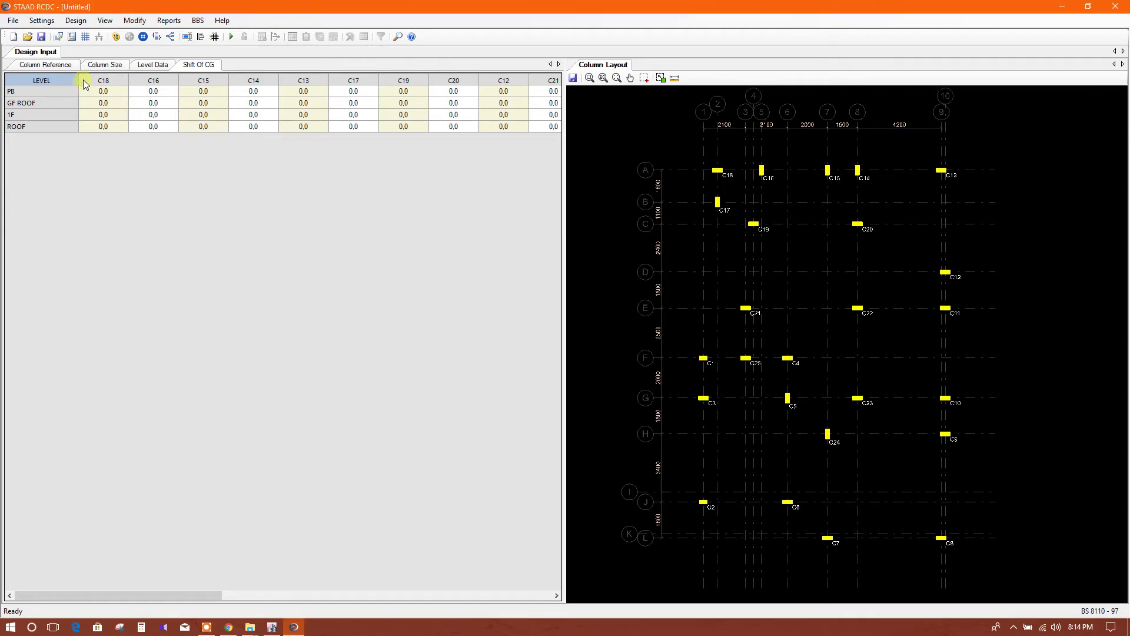
Step: Open the Settings menu once the PB to ROOF column layout has loaded
{"action": "left_click", "coordinate": [46, 21]}
{"action": "left_click", "coordinate": [62, 33]}
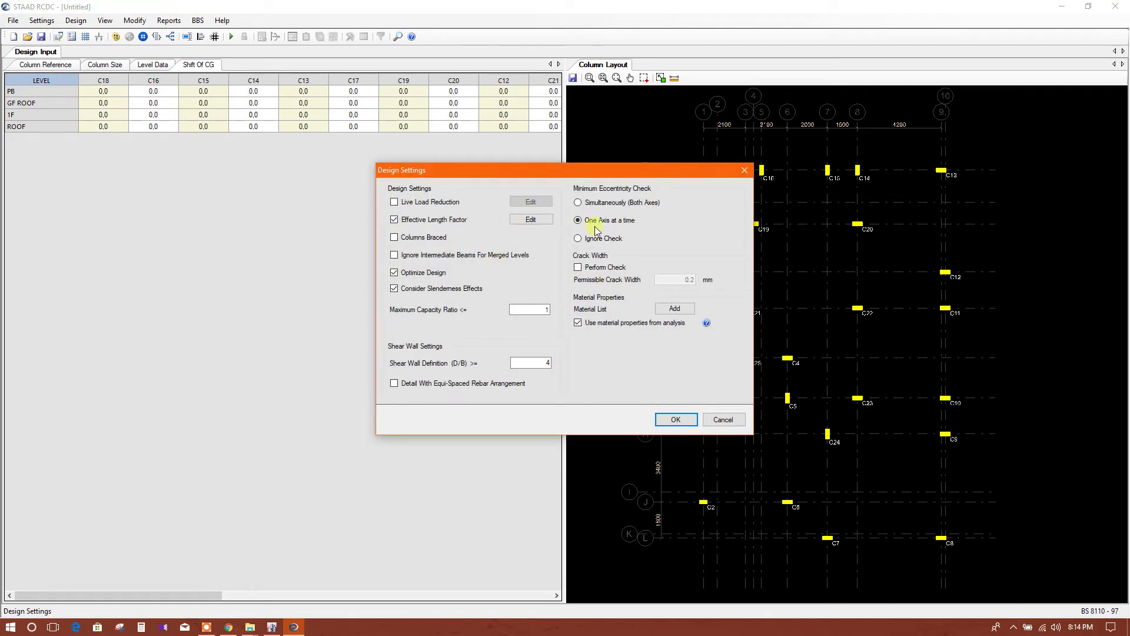
{"action": "left_click", "coordinate": [600, 268]}
{"action": "left_click", "coordinate": [609, 268]}
{"action": "left_click", "coordinate": [513, 309]}
{"action": "left_click_drag", "start_coordinate": [509, 309], "coordinate": [547, 309]}
{"action": "left_click", "coordinate": [524, 363]}
{"action": "left_click", "coordinate": [671, 419]}
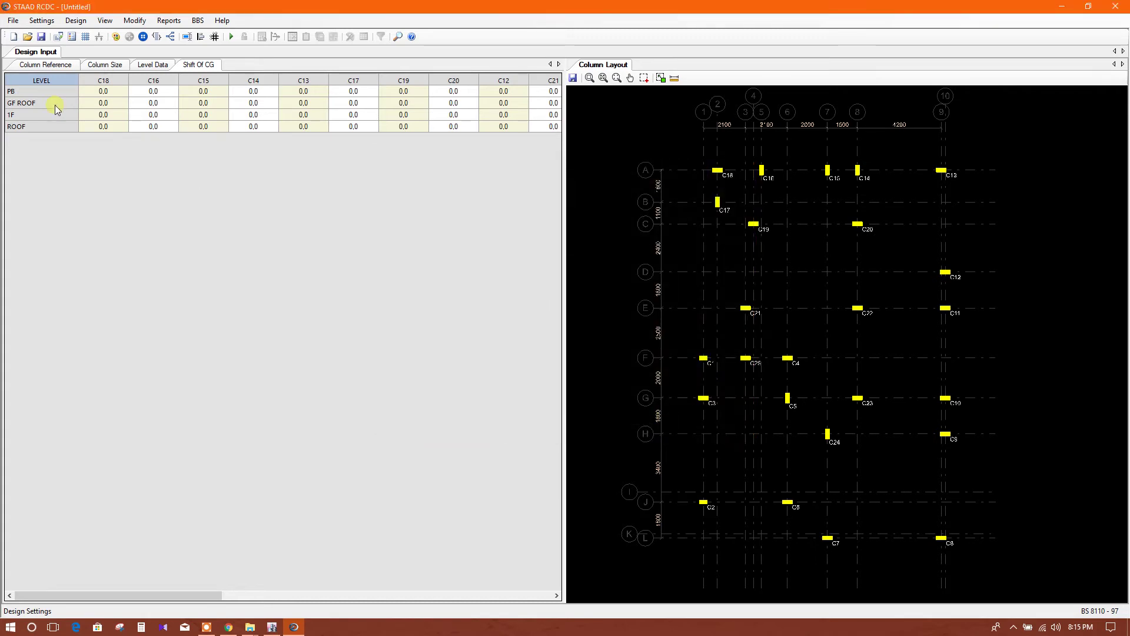
Step: In Reinforcement Settings, remove the 10, 12, 25 and 32 mm bar diameters and allow 14 mm
{"action": "left_click", "coordinate": [43, 22]}
{"action": "left_click", "coordinate": [77, 46]}
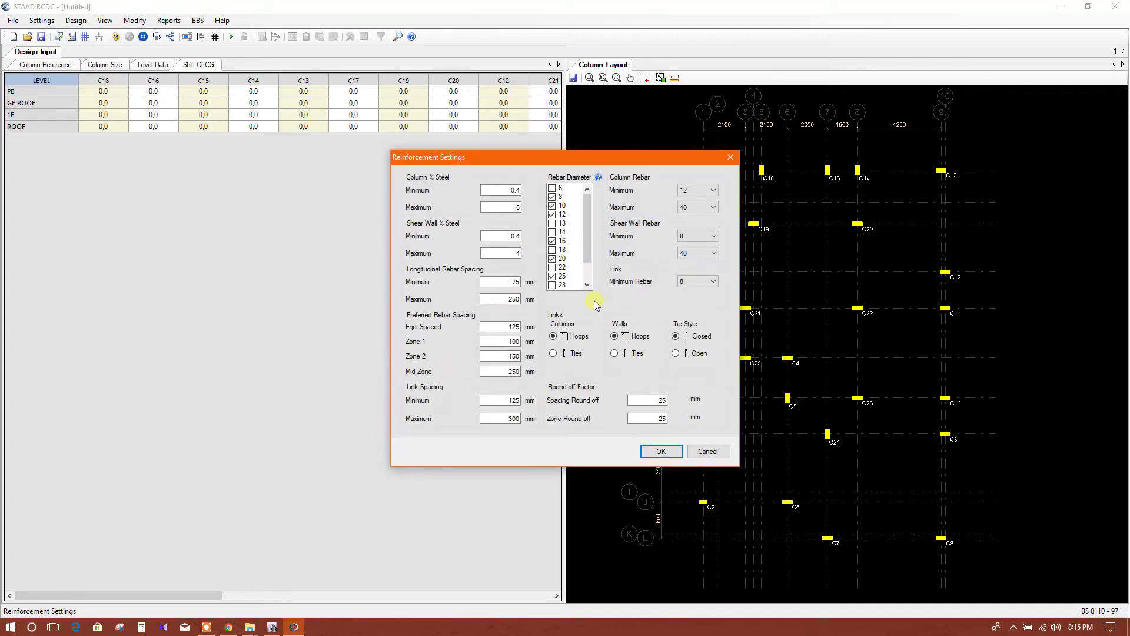
{"action": "left_click", "coordinate": [552, 206]}
{"action": "left_click", "coordinate": [552, 214]}
{"action": "left_click", "coordinate": [552, 232]}
{"action": "scroll", "coordinate": [567, 242], "scroll_direction": "down", "scroll_amount": 1}
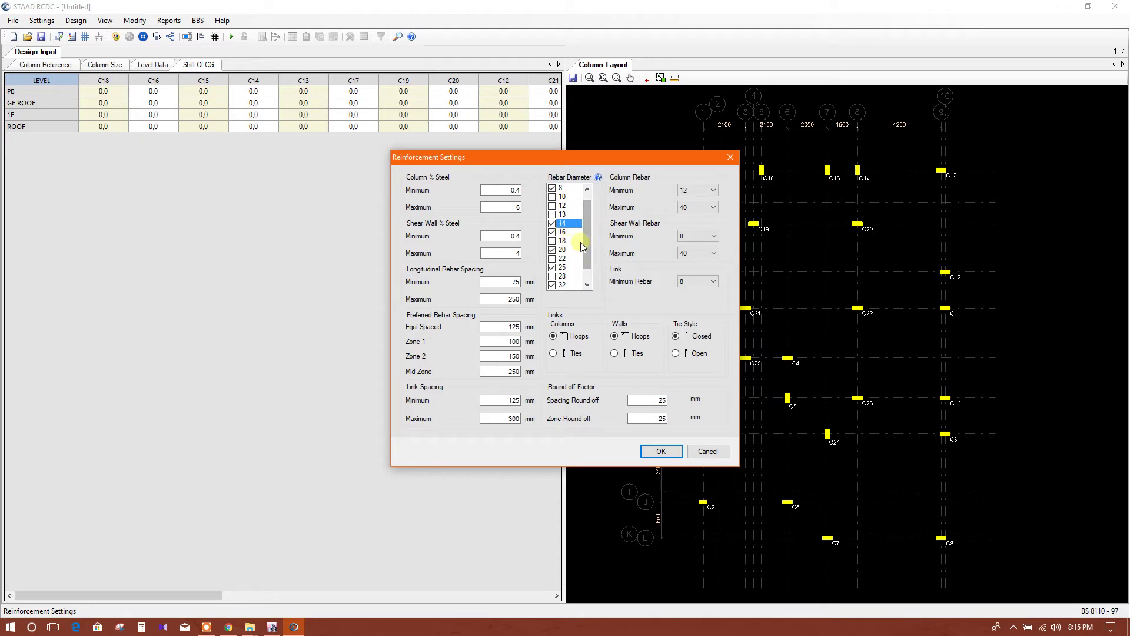
{"action": "left_click", "coordinate": [553, 268]}
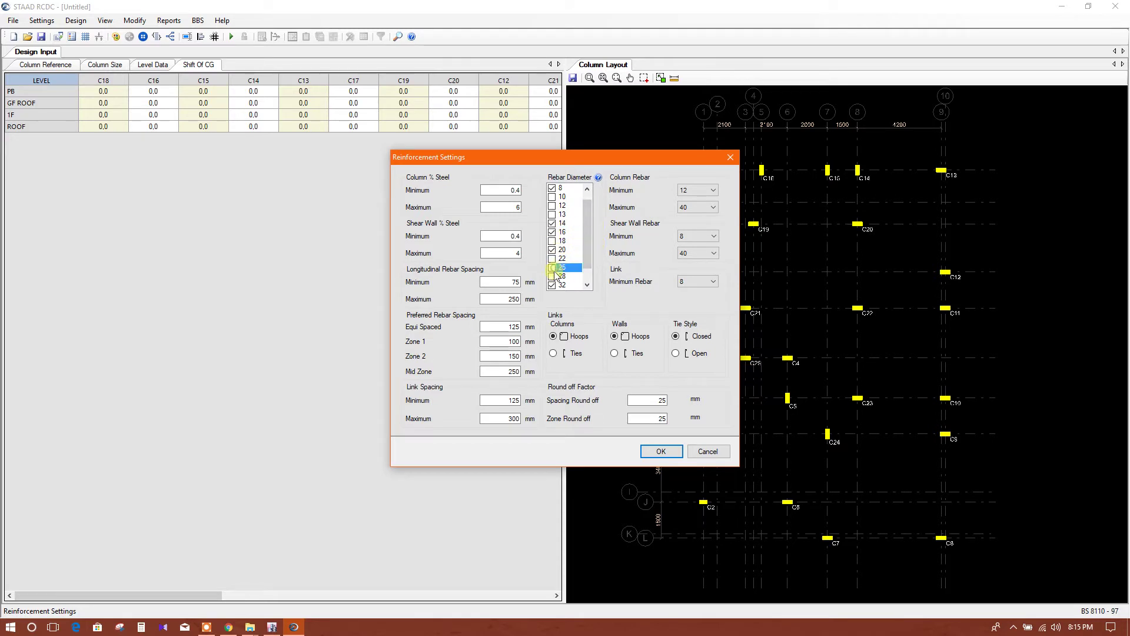
{"action": "left_click", "coordinate": [553, 284]}
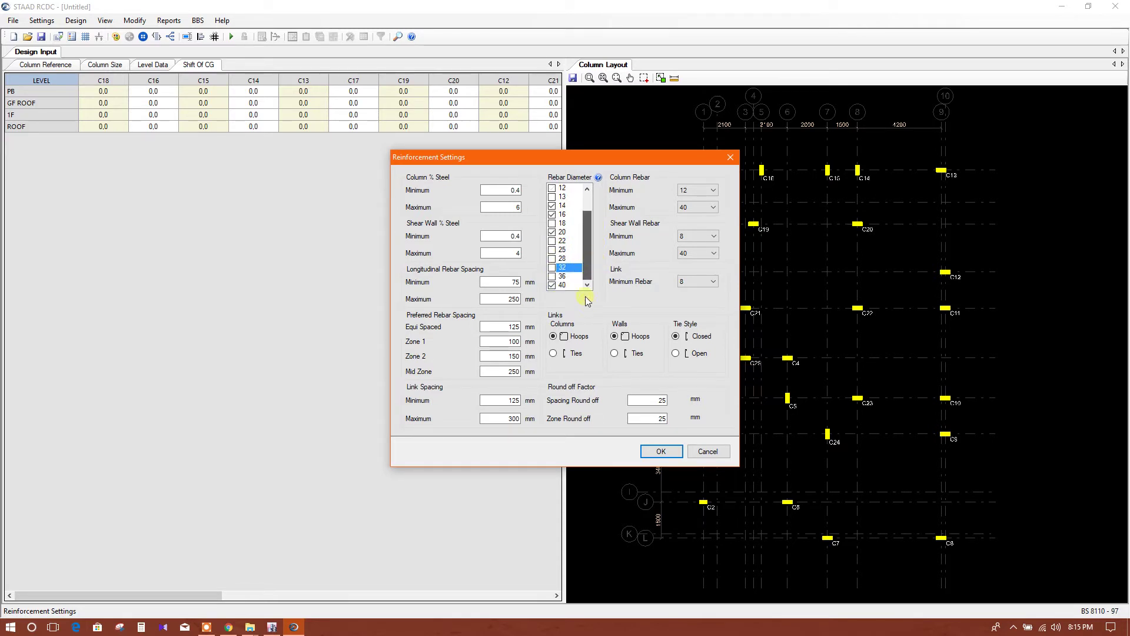
{"action": "key", "text": "Down"}
{"action": "key", "text": "Down"}
Step: Set column rebar to minimum 14 mm and maximum 20 mm, keeping 8 mm minimum links
{"action": "left_click", "coordinate": [705, 193]}
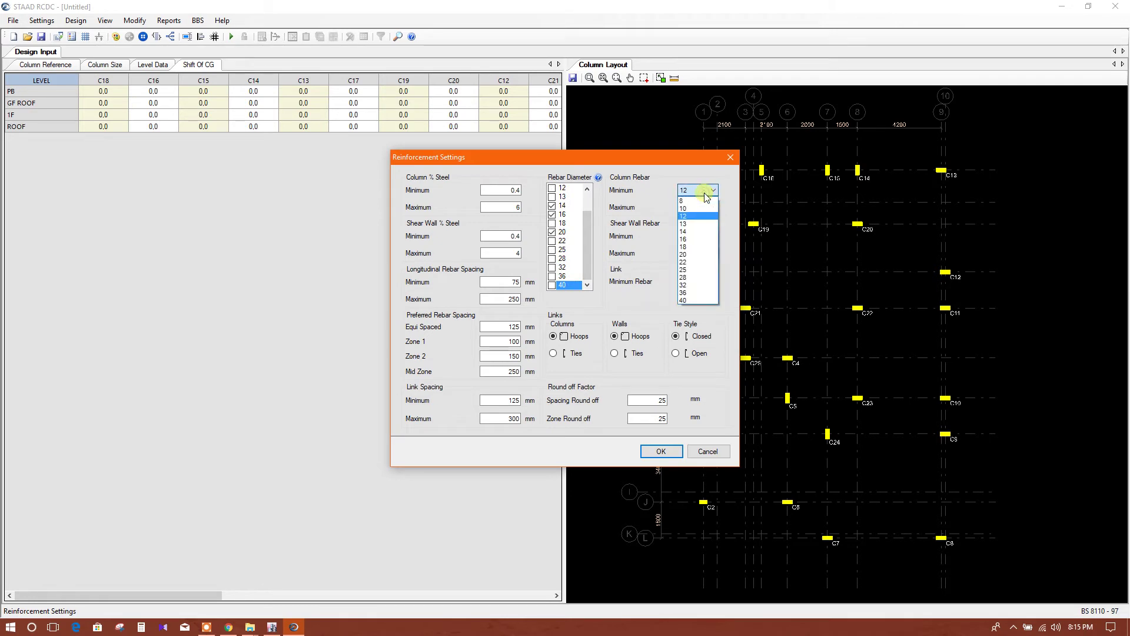
{"action": "left_click", "coordinate": [702, 226]}
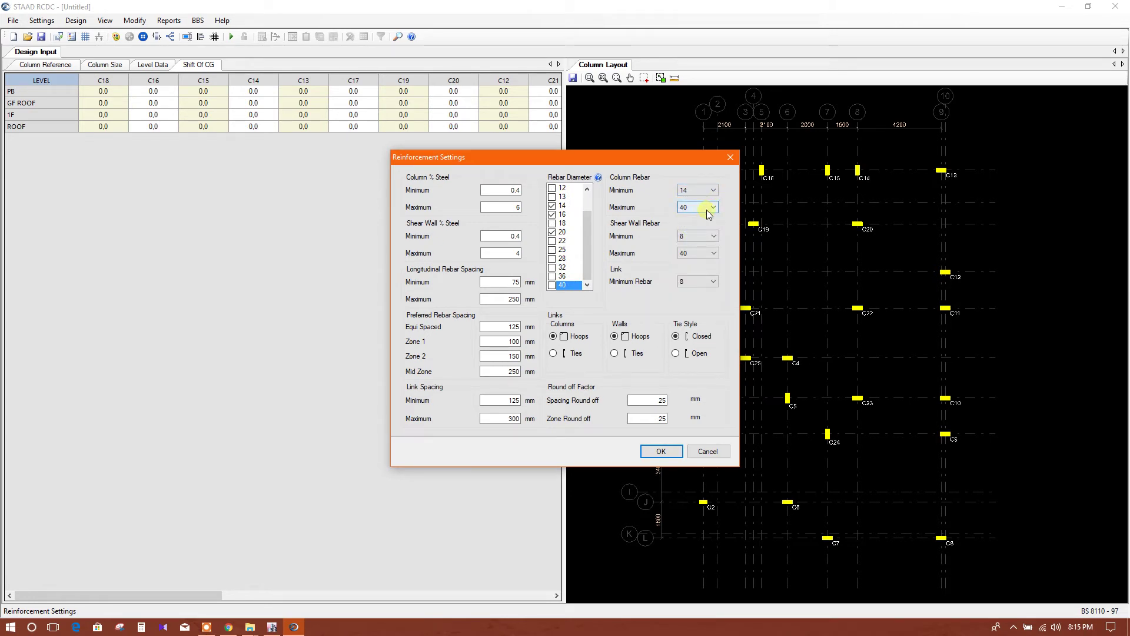
{"action": "left_click", "coordinate": [706, 207]}
{"action": "left_click", "coordinate": [689, 271]}
{"action": "left_click", "coordinate": [710, 237]}
{"action": "left_click", "coordinate": [709, 282]}
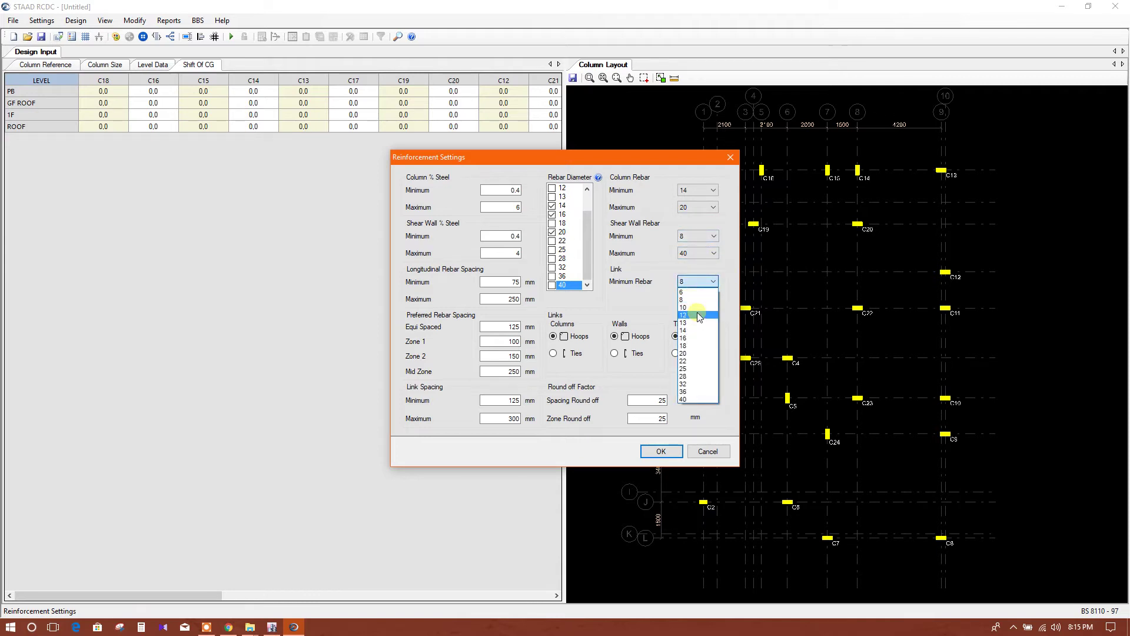
{"action": "left_click", "coordinate": [697, 300]}
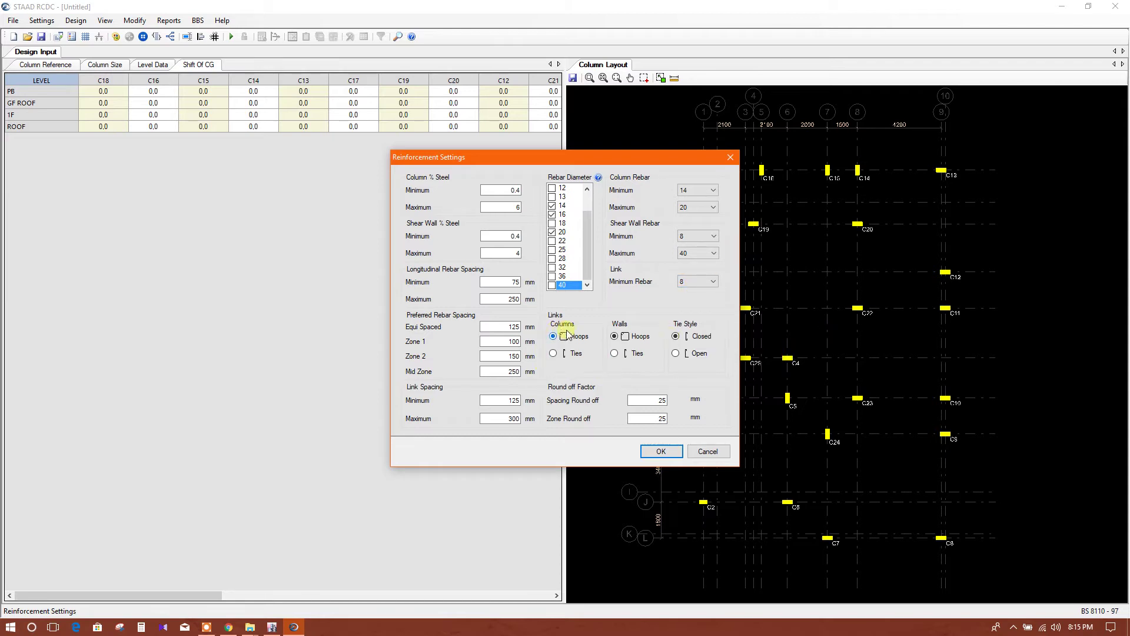
Step: Review the maximum steel percentages, bar and link spacings, and round-off values
{"action": "left_click", "coordinate": [517, 206]}
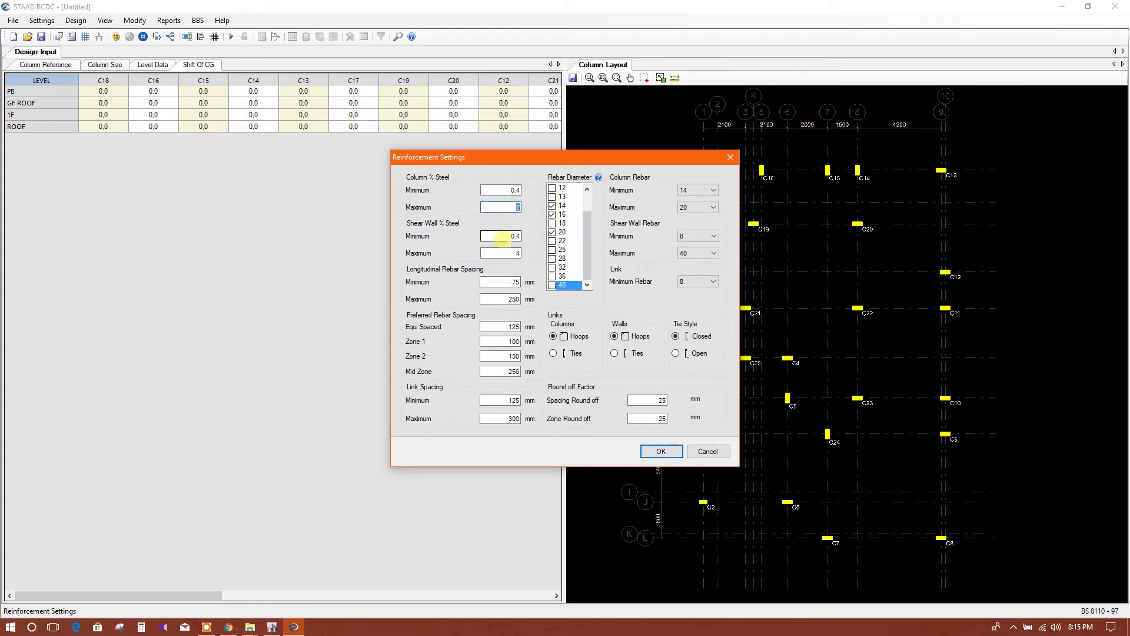
{"action": "left_click", "coordinate": [500, 237]}
{"action": "left_click", "coordinate": [500, 253]}
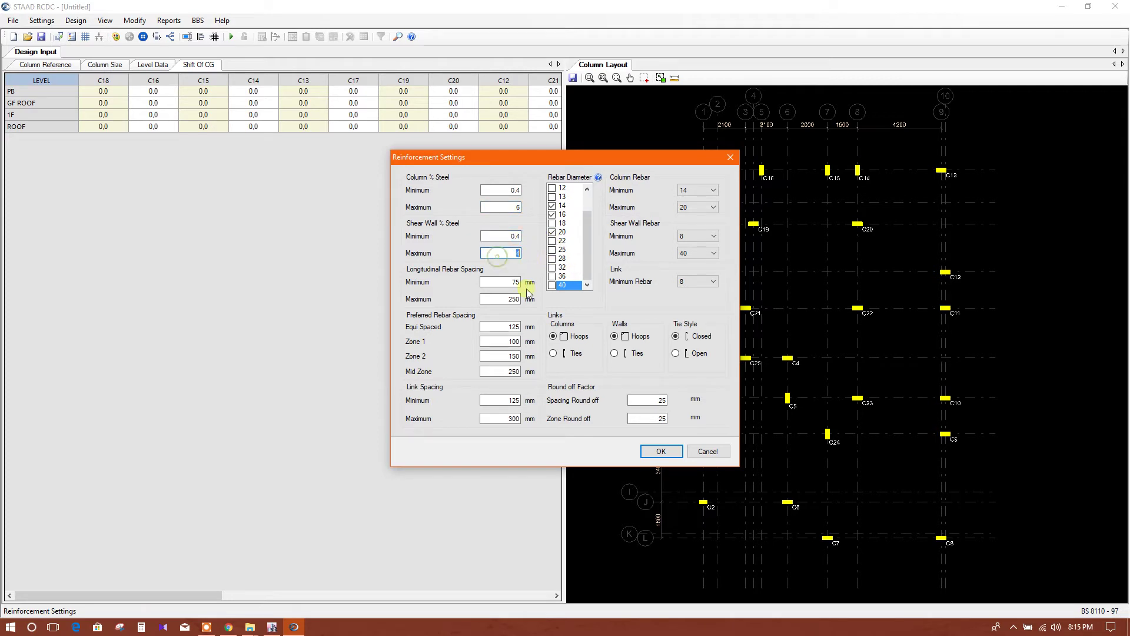
{"action": "left_click", "coordinate": [502, 299]}
{"action": "left_click", "coordinate": [498, 341]}
{"action": "left_click", "coordinate": [506, 356]}
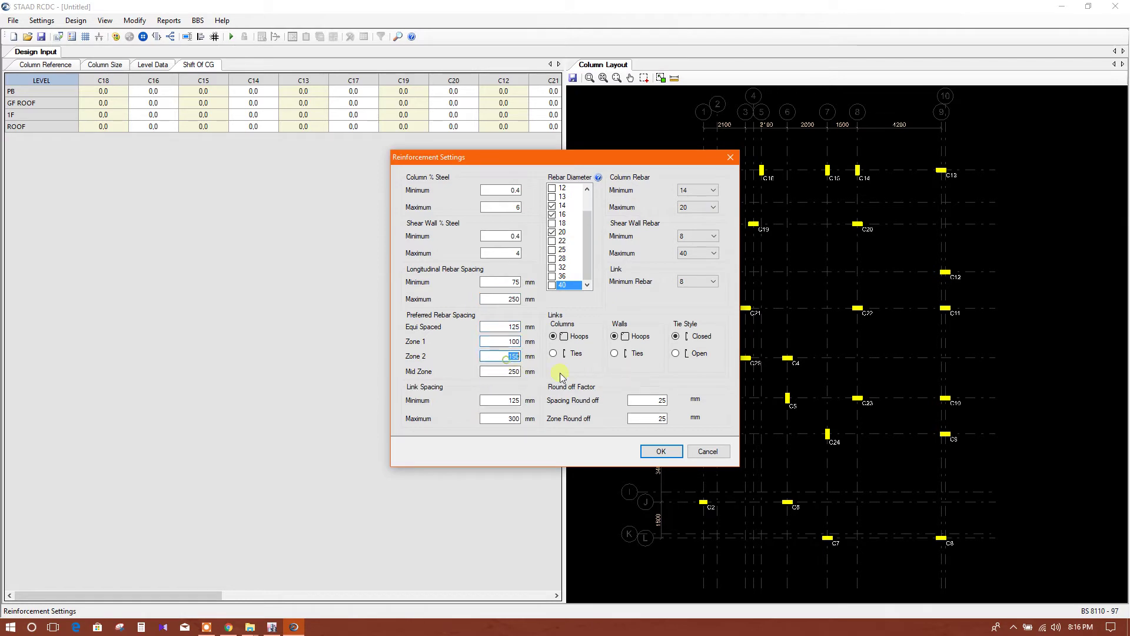
{"action": "left_click", "coordinate": [505, 371]}
{"action": "left_click", "coordinate": [510, 400]}
{"action": "left_click", "coordinate": [513, 418]}
{"action": "left_click", "coordinate": [647, 400]}
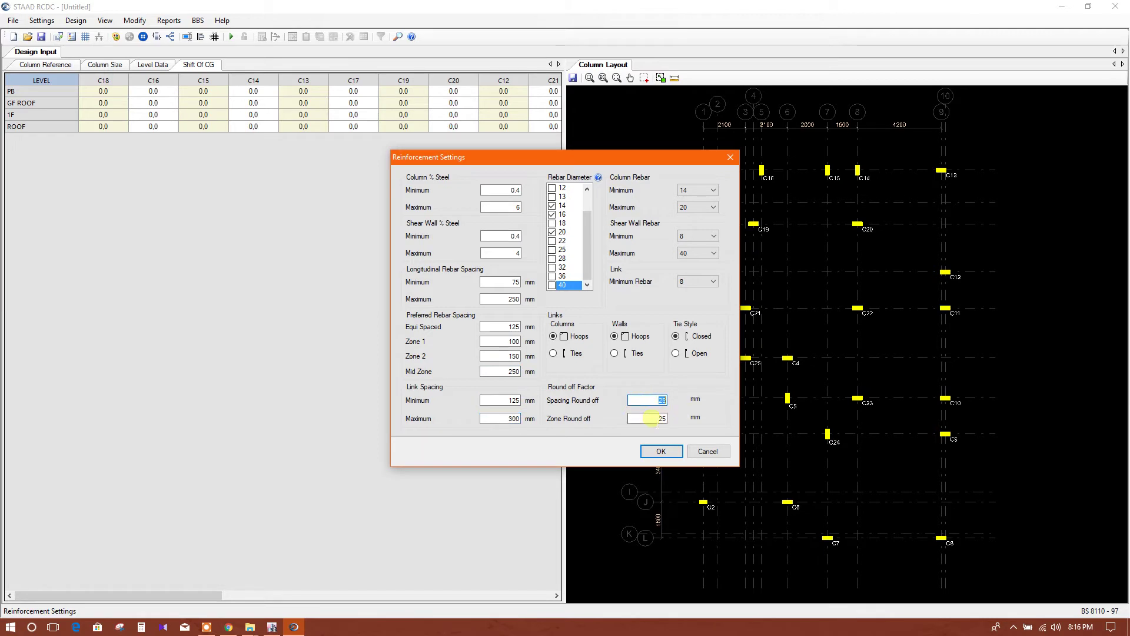
{"action": "left_click", "coordinate": [647, 418]}
{"action": "left_click", "coordinate": [640, 400]}
{"action": "left_click", "coordinate": [645, 419]}
Step: Cap the shear wall maximum bar at 20 mm and accept the reinforcement settings
{"action": "left_click", "coordinate": [661, 452]}
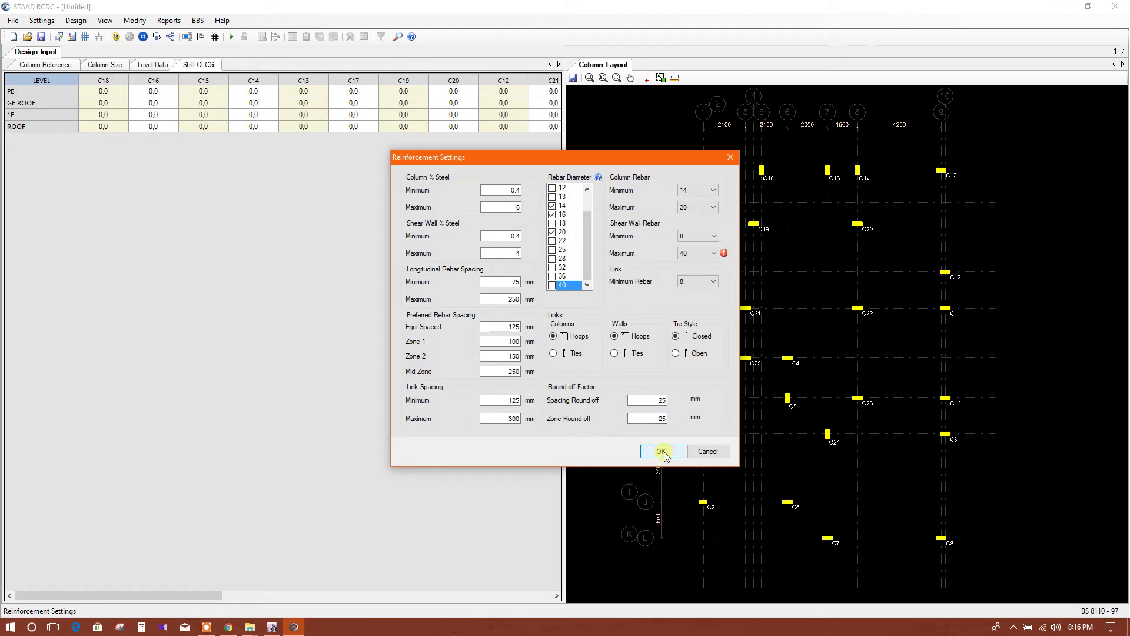
{"action": "left_click", "coordinate": [709, 253]}
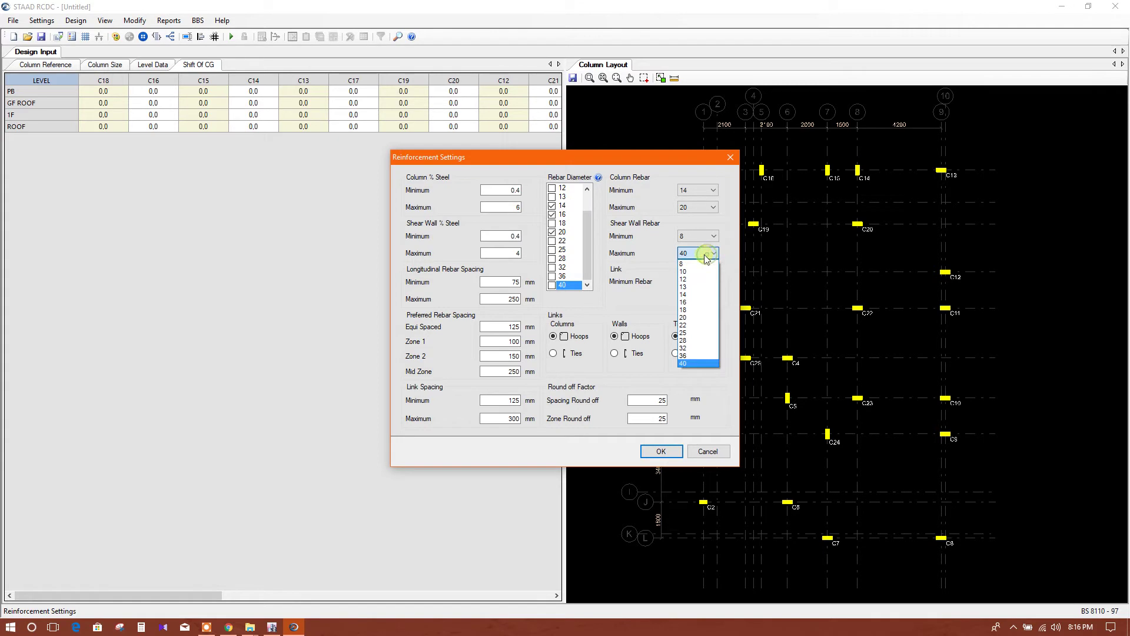
{"action": "left_click", "coordinate": [701, 318]}
{"action": "left_click", "coordinate": [658, 451]}
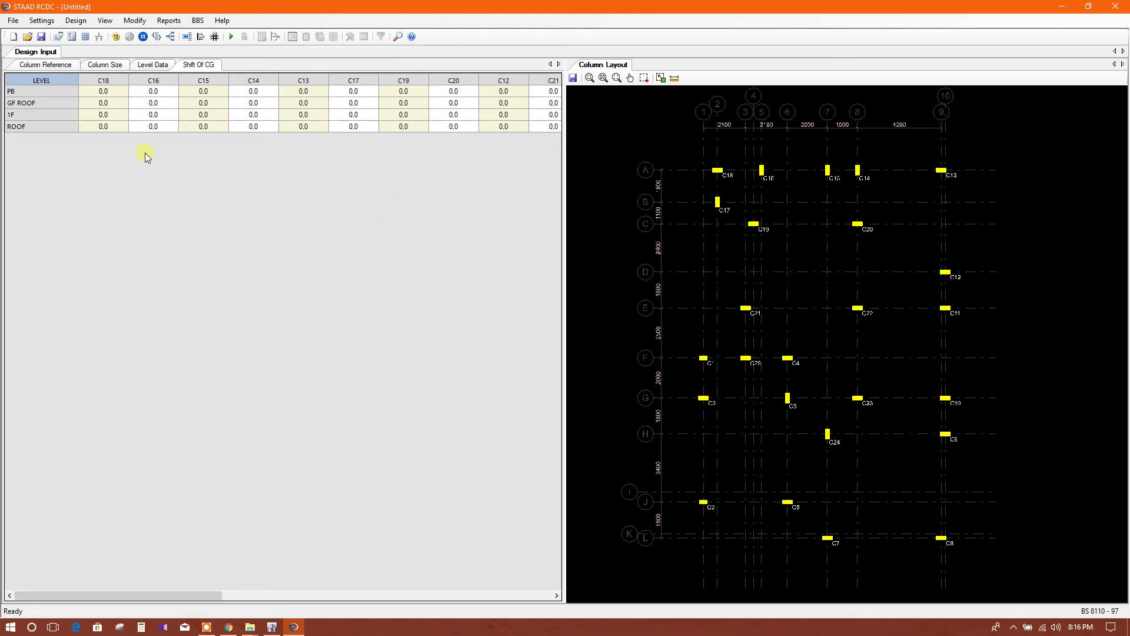
Step: Start the column auto design and set DEAD to Dead Load and LIVE to Live Load
{"action": "left_click", "coordinate": [87, 21]}
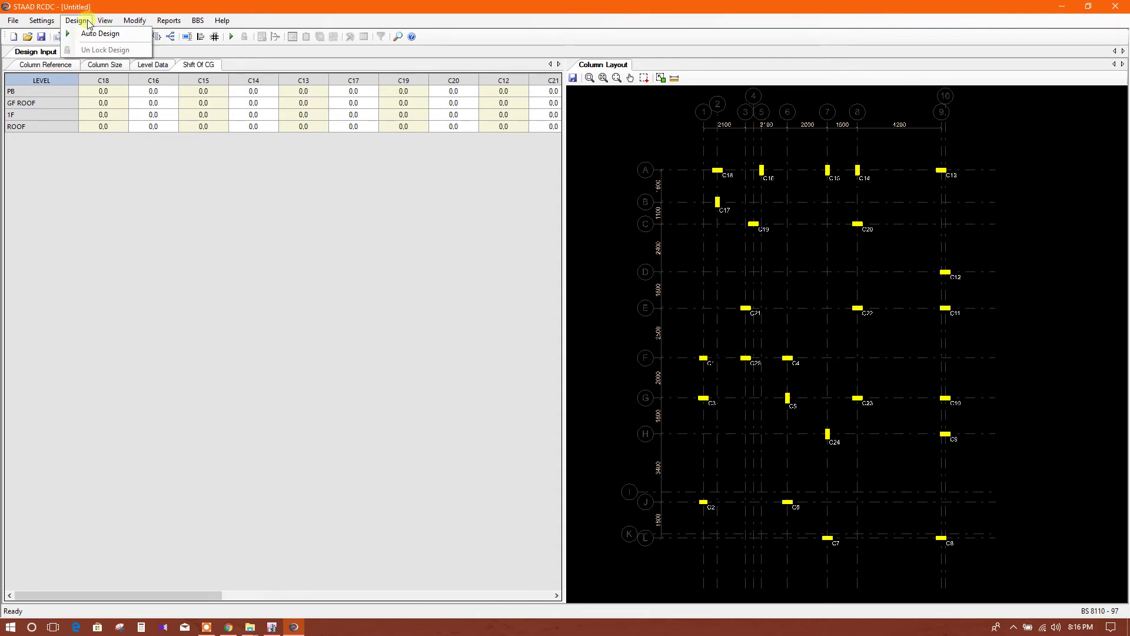
{"action": "left_click", "coordinate": [100, 33]}
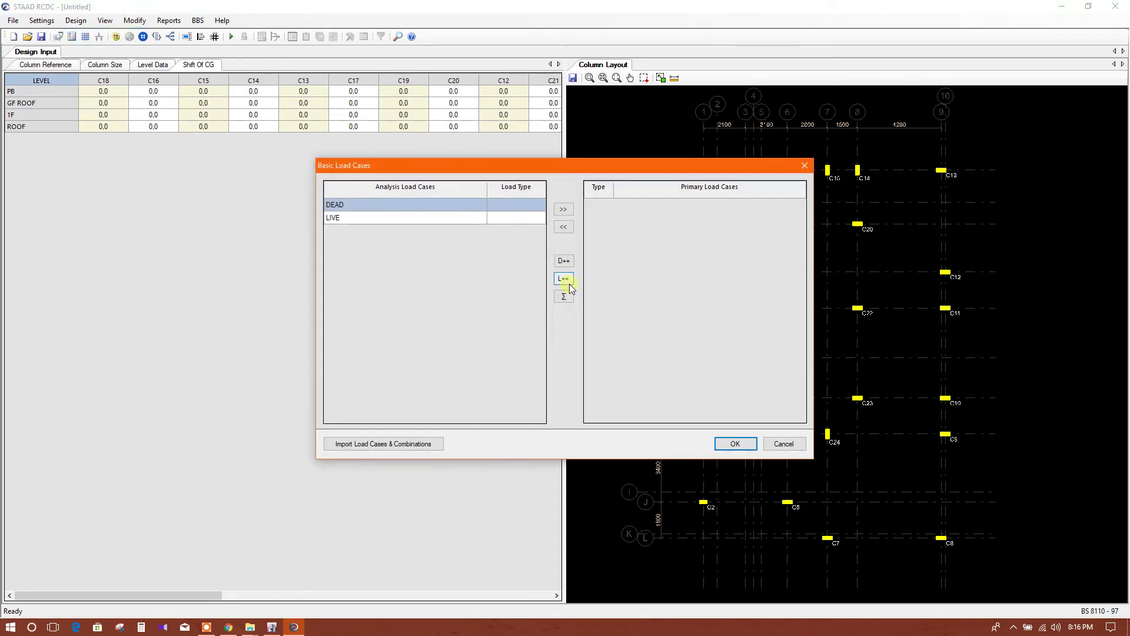
{"action": "left_click", "coordinate": [530, 205]}
{"action": "left_click", "coordinate": [533, 206]}
{"action": "left_click", "coordinate": [518, 216]}
{"action": "left_click", "coordinate": [519, 219]}
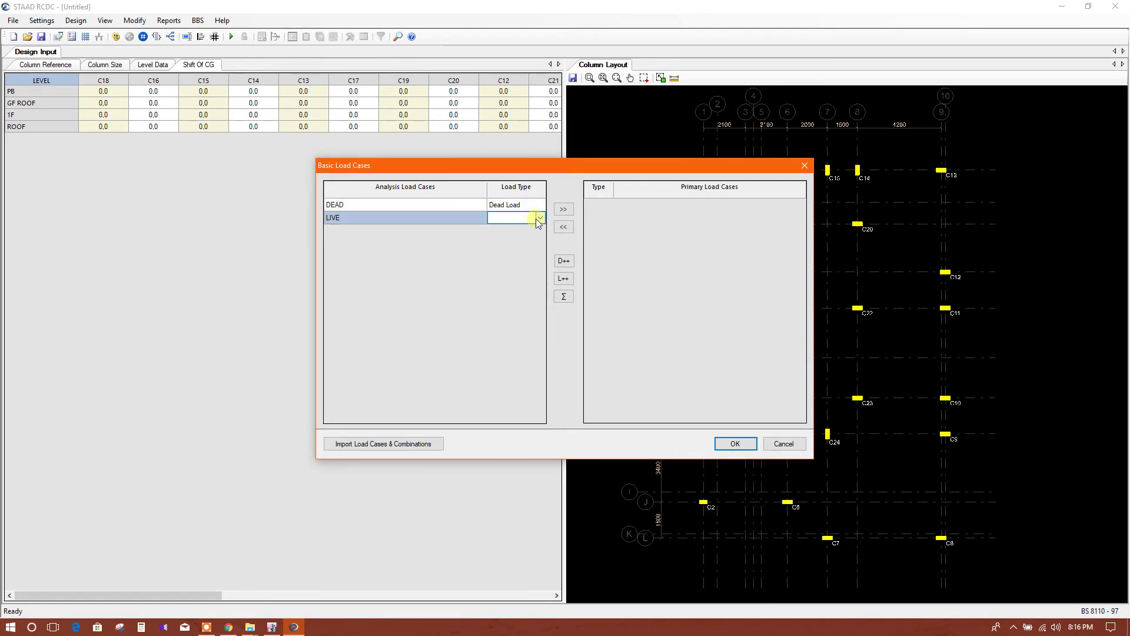
{"action": "left_click", "coordinate": [538, 219]}
{"action": "left_click", "coordinate": [518, 236]}
Step: Confirm both load types, then add DEAD and LIVE as primary load cases DL and LL
{"action": "left_click", "coordinate": [537, 206]}
{"action": "left_click", "coordinate": [539, 206]}
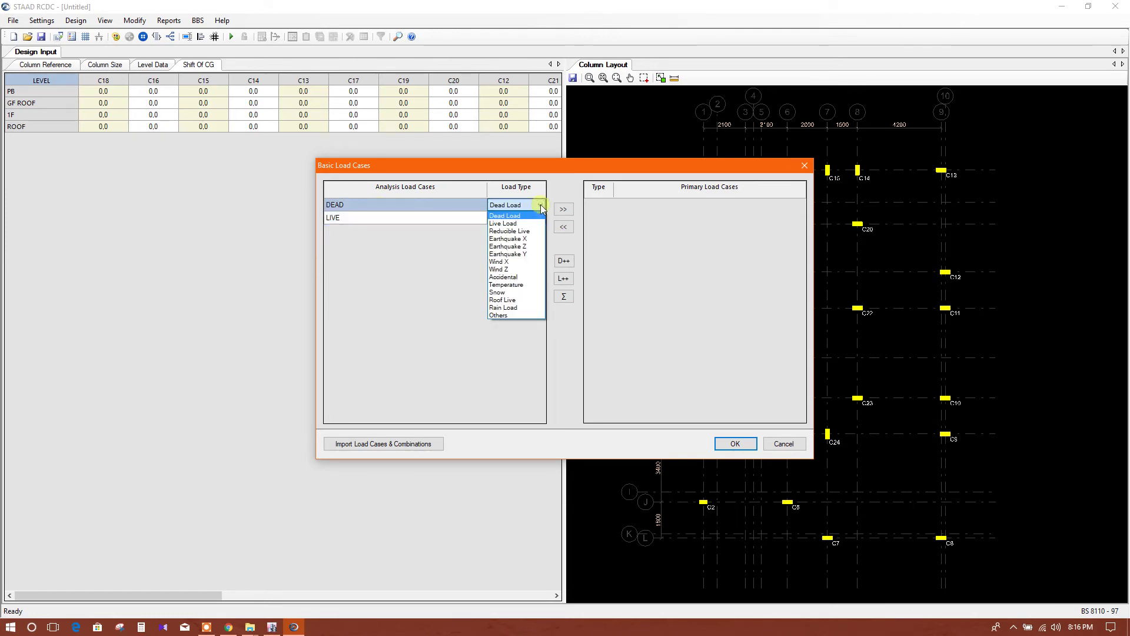
{"action": "left_click", "coordinate": [539, 206]}
{"action": "left_click", "coordinate": [538, 218]}
{"action": "left_click", "coordinate": [538, 219]}
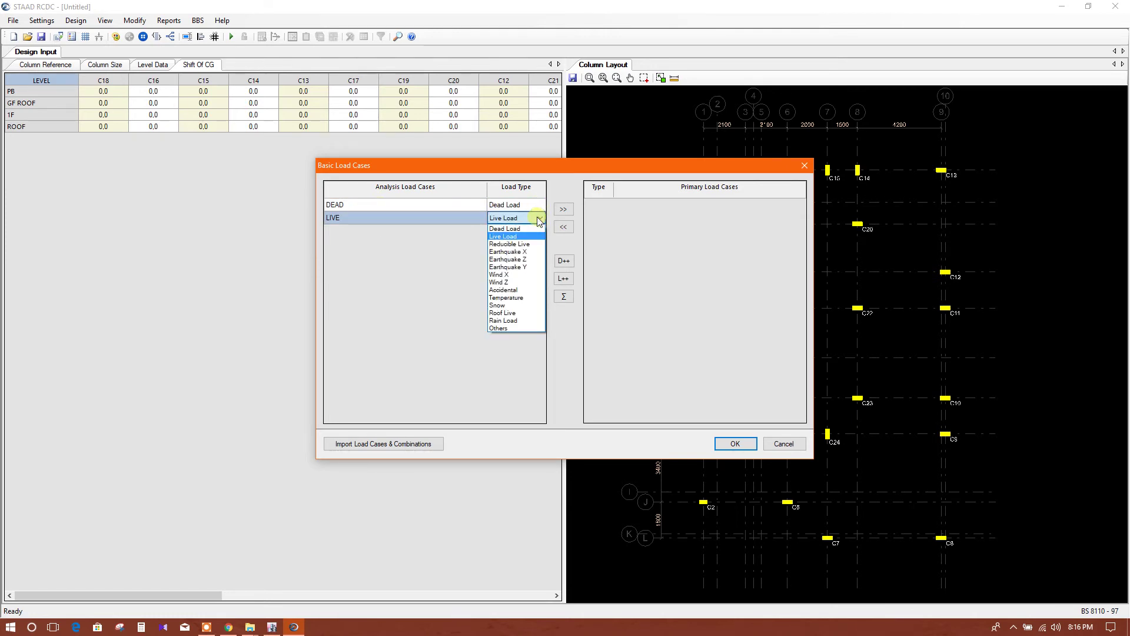
{"action": "left_click", "coordinate": [526, 234]}
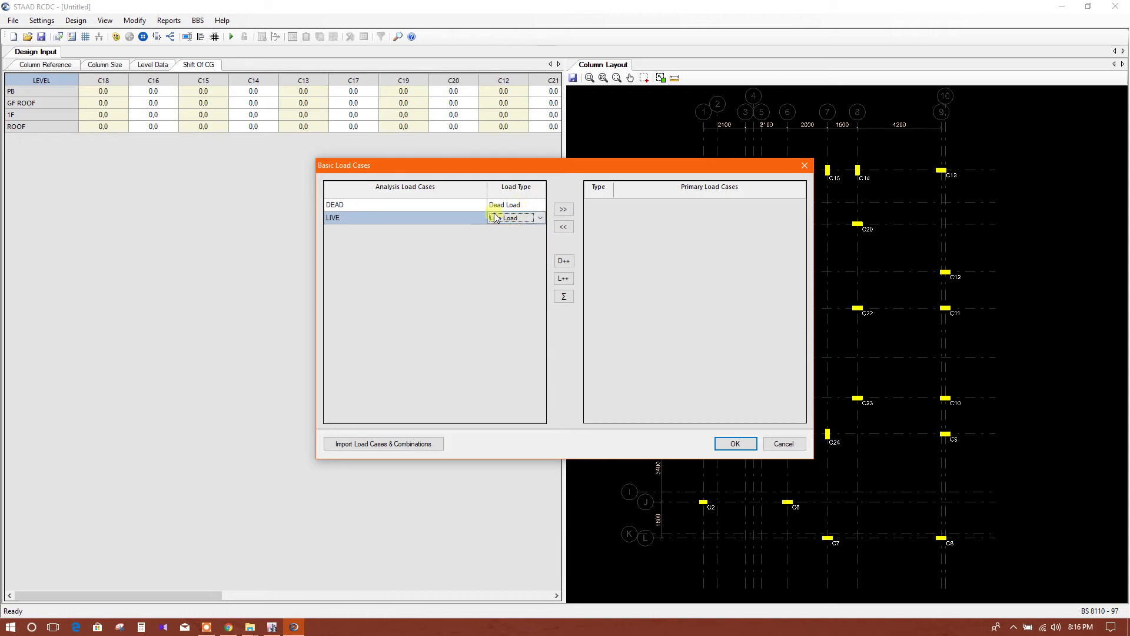
{"action": "left_click_drag", "start_coordinate": [416, 204], "coordinate": [416, 217]}
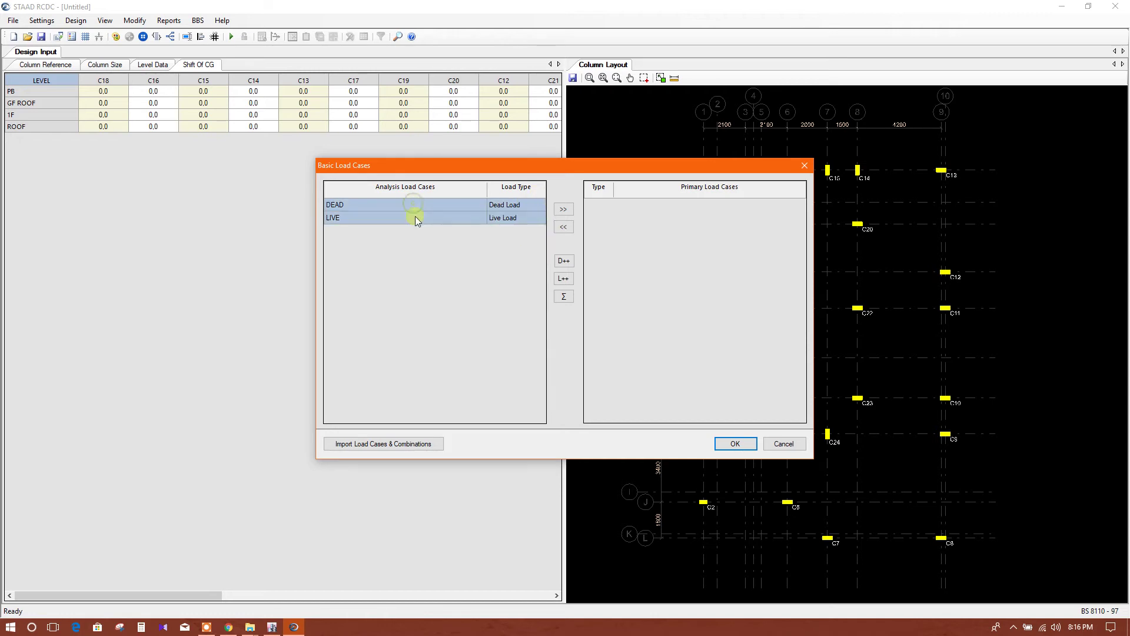
{"action": "left_click", "coordinate": [564, 210]}
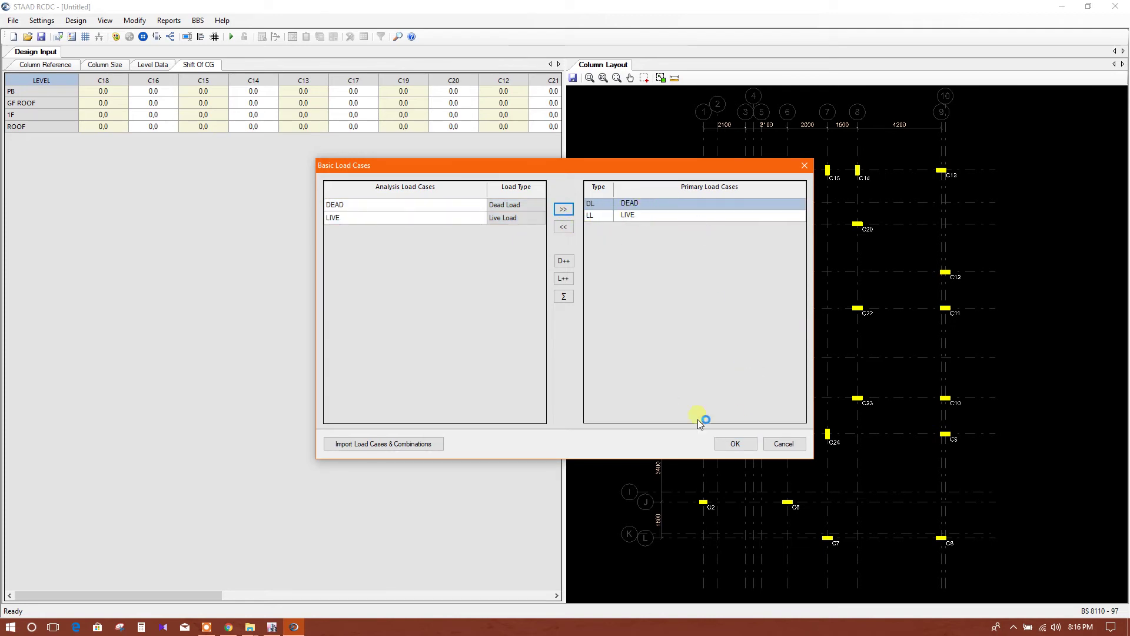
{"action": "left_click", "coordinate": [737, 446]}
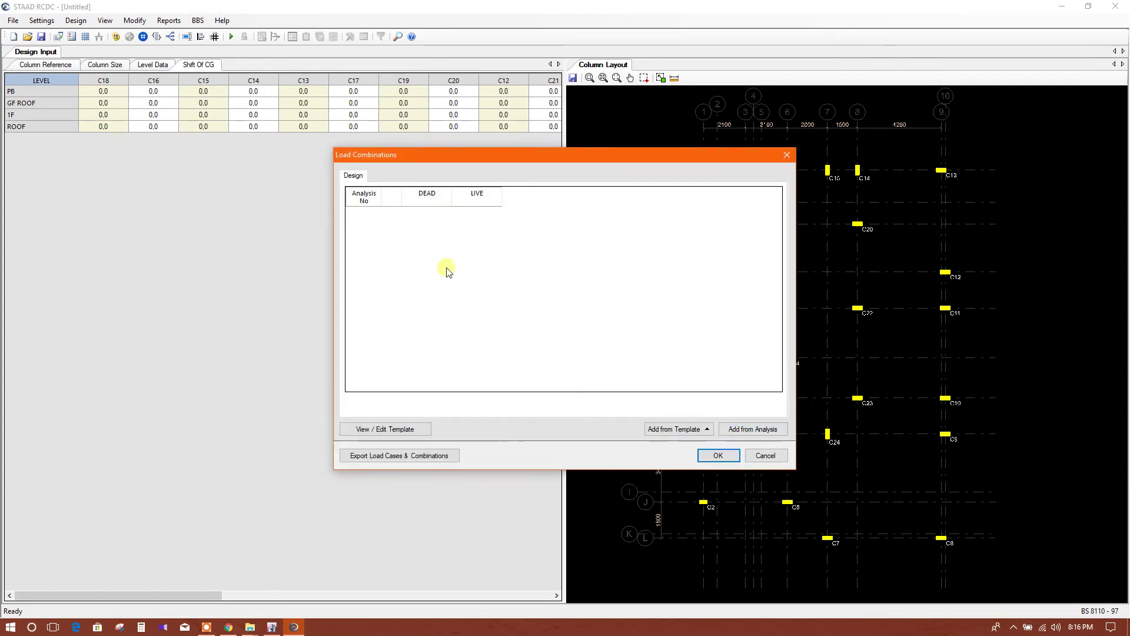
Step: Import DCON1 and DCON2 from the analysis without duplicates and run the column design
{"action": "left_click", "coordinate": [756, 430]}
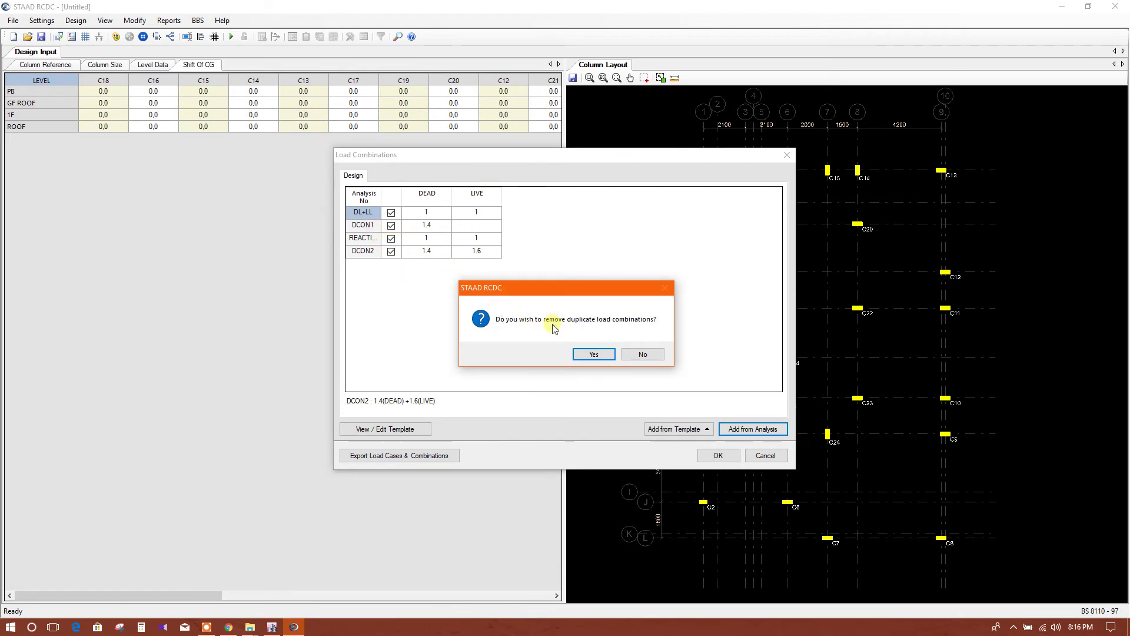
{"action": "left_click", "coordinate": [593, 355]}
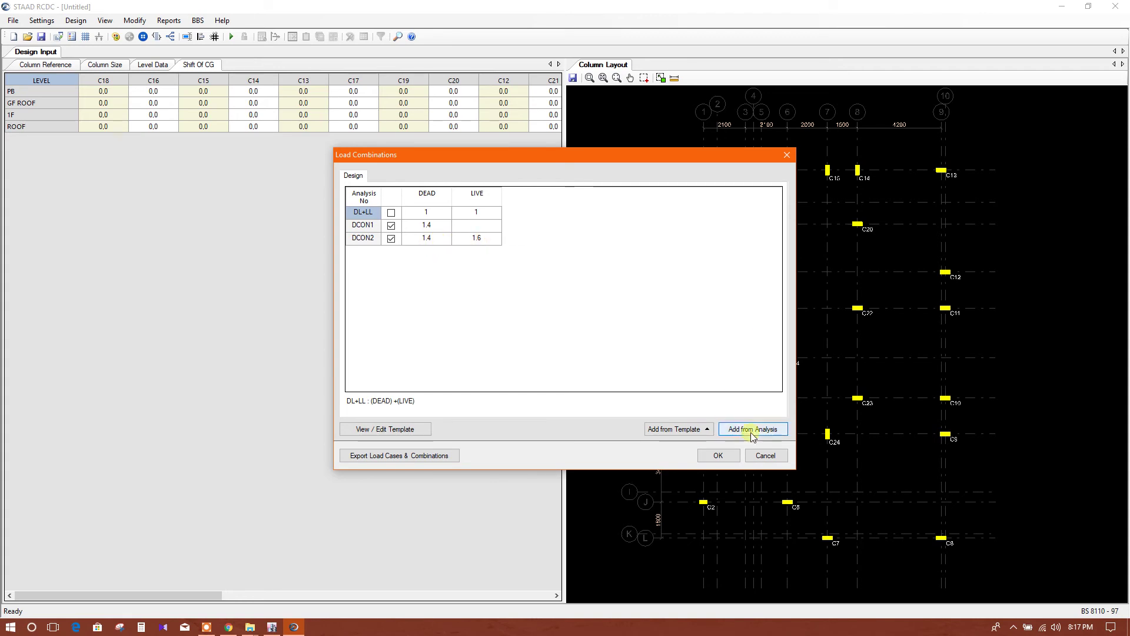
{"action": "left_click", "coordinate": [718, 455]}
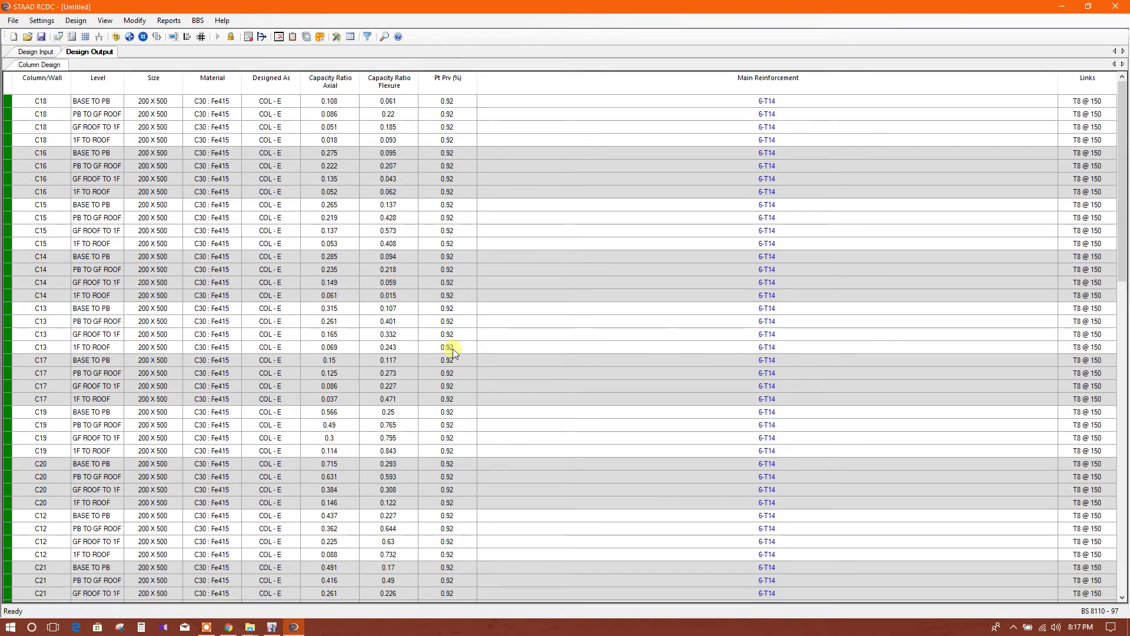
Step: Scroll through the 200 X 500 column results, then bring up Design Settings
{"action": "scroll", "coordinate": [453, 349], "scroll_direction": "down", "scroll_amount": 15}
{"action": "scroll", "coordinate": [453, 351], "scroll_direction": "down", "scroll_amount": 6}
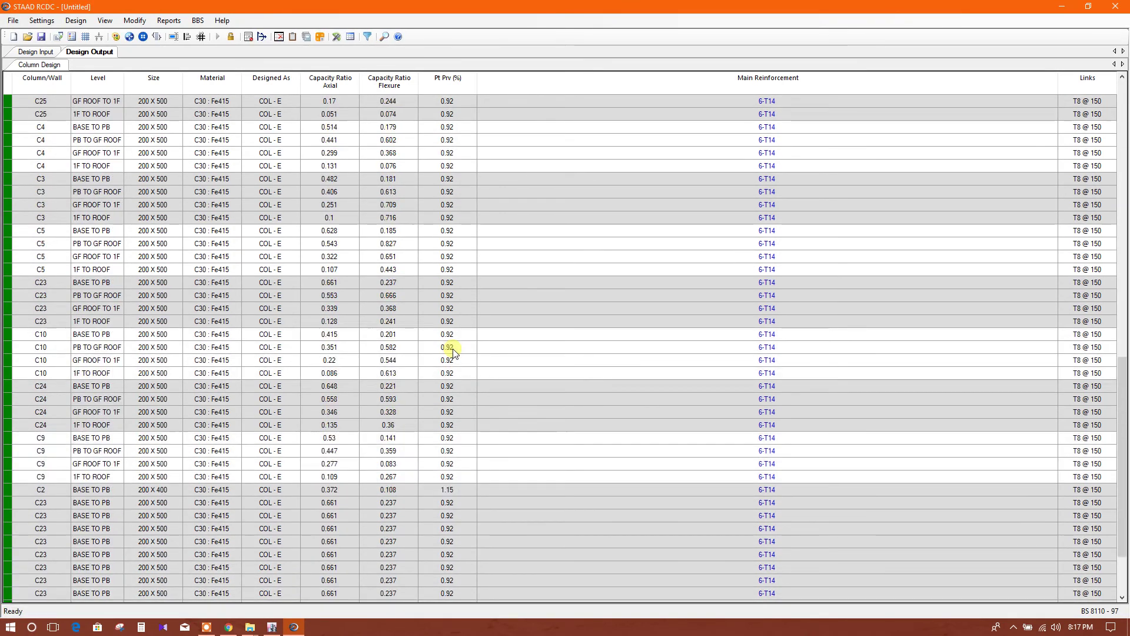
{"action": "scroll", "coordinate": [1015, 514], "scroll_direction": "up", "scroll_amount": 16}
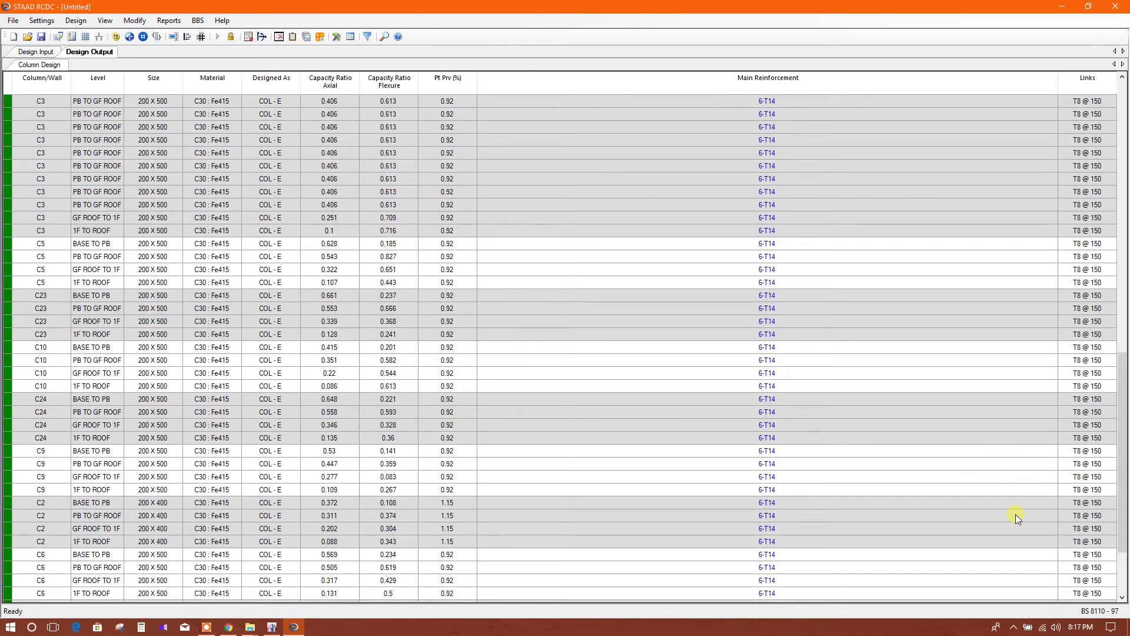
{"action": "scroll", "coordinate": [1015, 514], "scroll_direction": "up", "scroll_amount": 4}
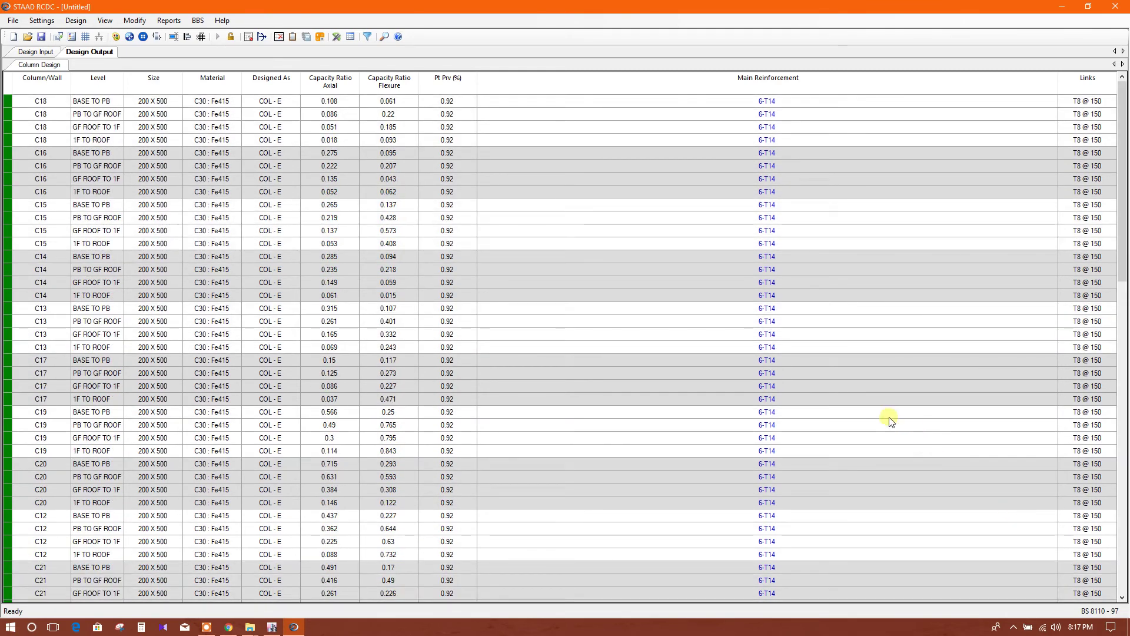
{"action": "left_click", "coordinate": [40, 21]}
{"action": "left_click", "coordinate": [80, 33]}
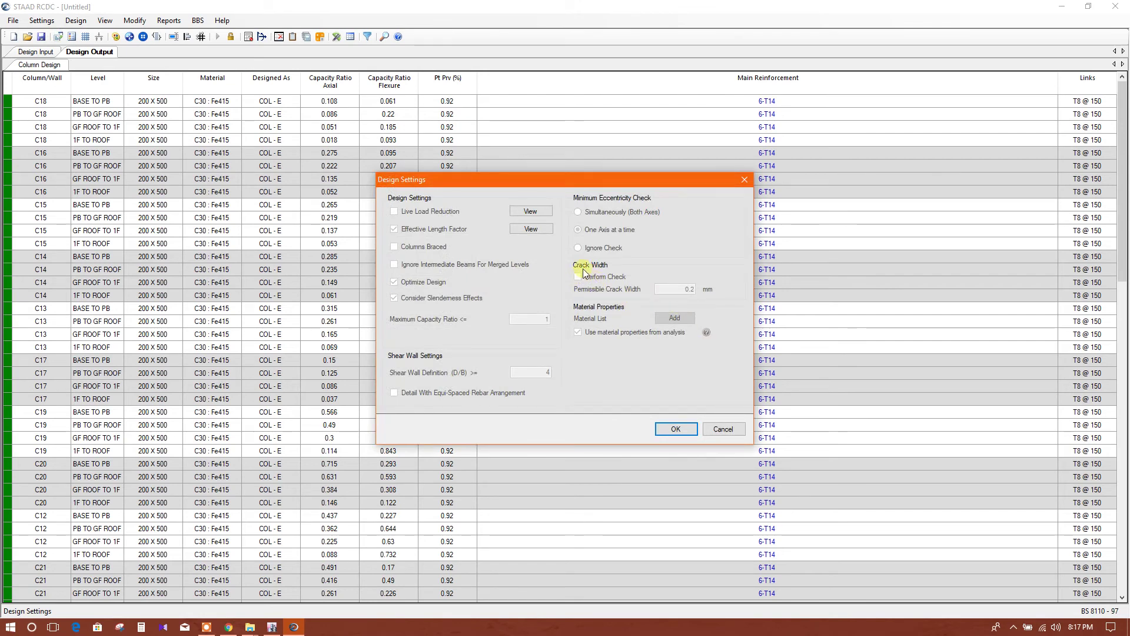
Step: Unlock the column design, confirming that design values will be cleared
{"action": "left_click", "coordinate": [718, 429]}
{"action": "left_click", "coordinate": [75, 21]}
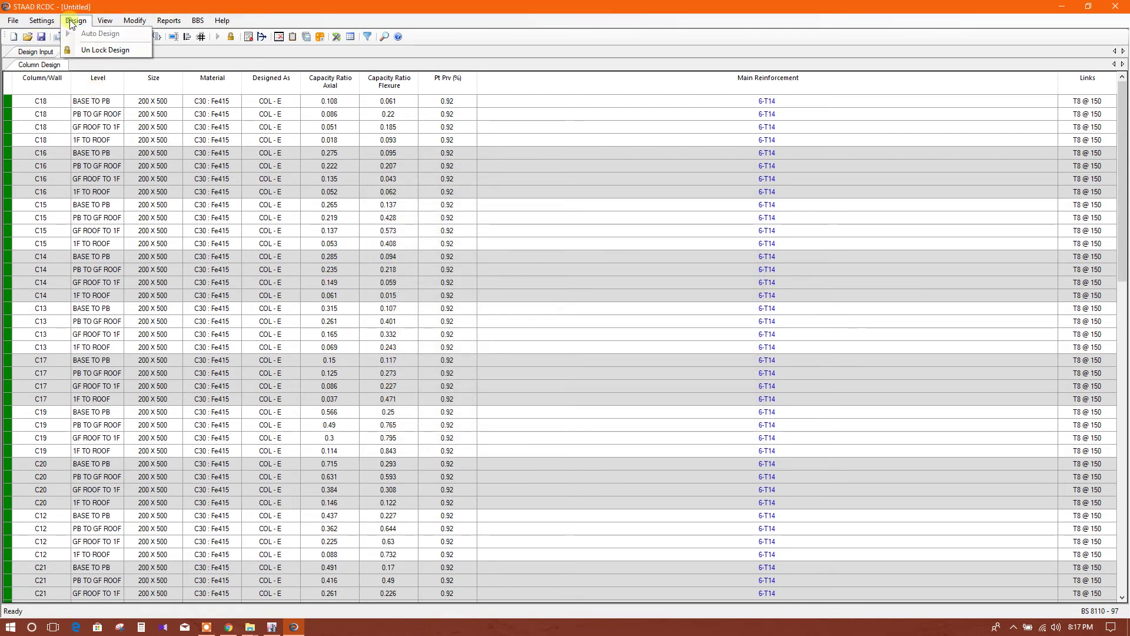
{"action": "left_click", "coordinate": [94, 48]}
{"action": "left_click", "coordinate": [573, 354]}
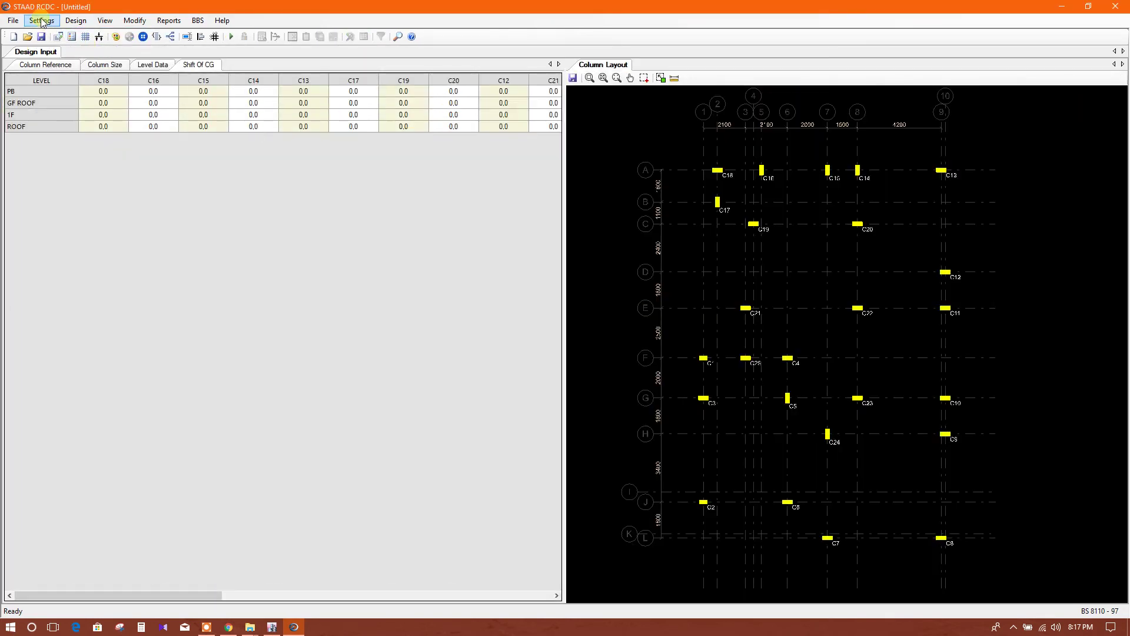
Step: Turn on the crack width check with a 0.2 mm permissible width in Design Settings
{"action": "left_click", "coordinate": [41, 20]}
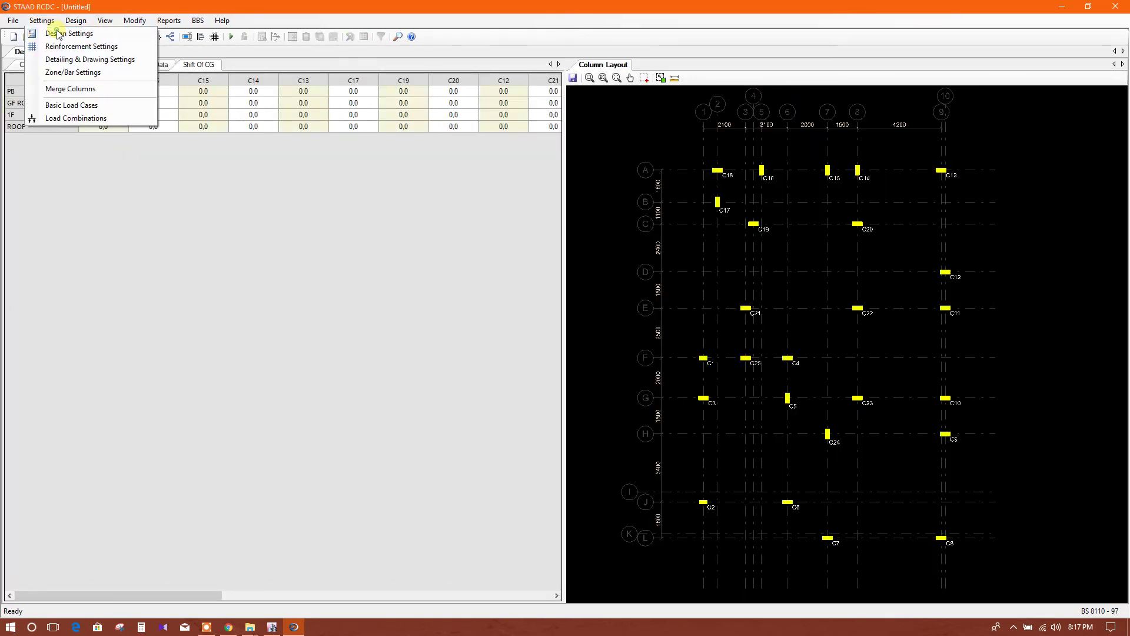
{"action": "left_click", "coordinate": [54, 33]}
{"action": "left_click", "coordinate": [601, 278]}
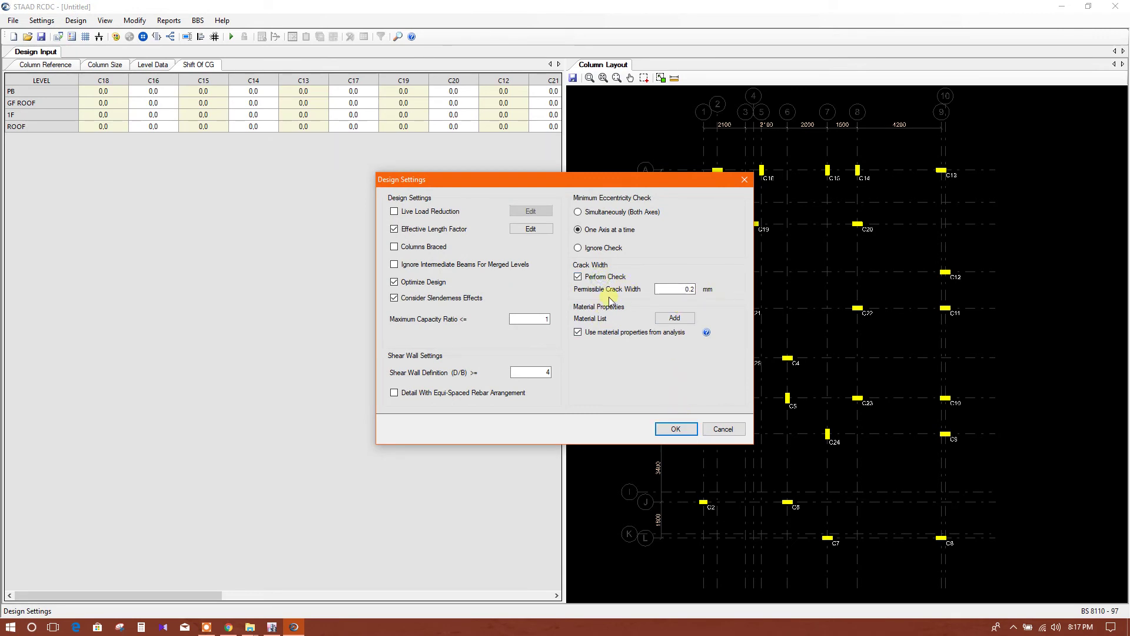
{"action": "left_click", "coordinate": [687, 432]}
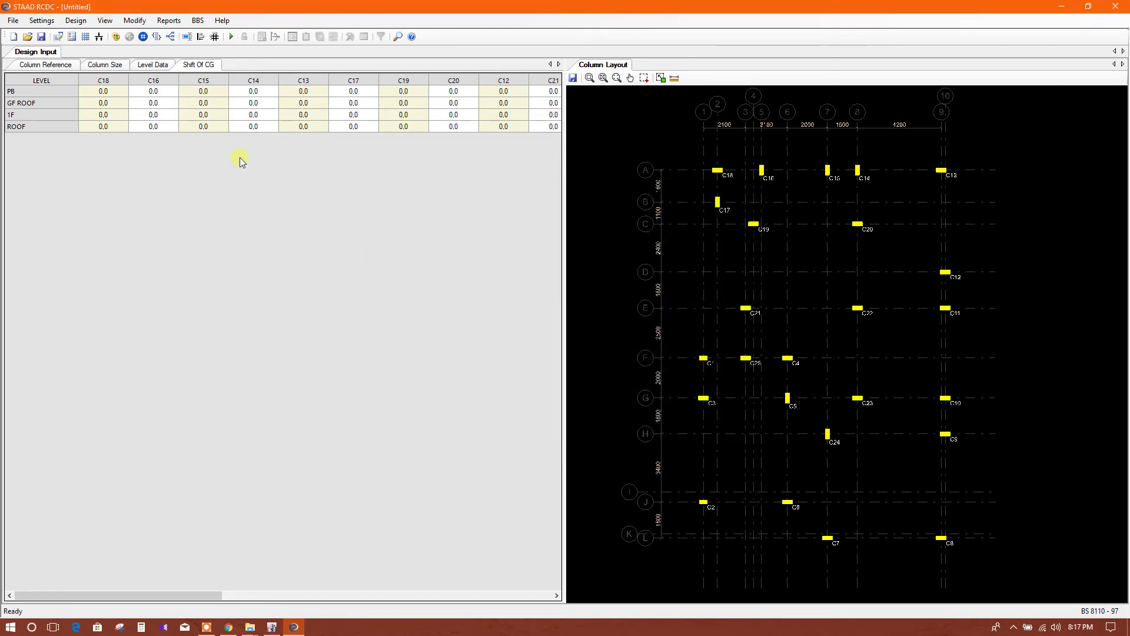
{"action": "left_click", "coordinate": [76, 20]}
{"action": "left_click", "coordinate": [93, 30]}
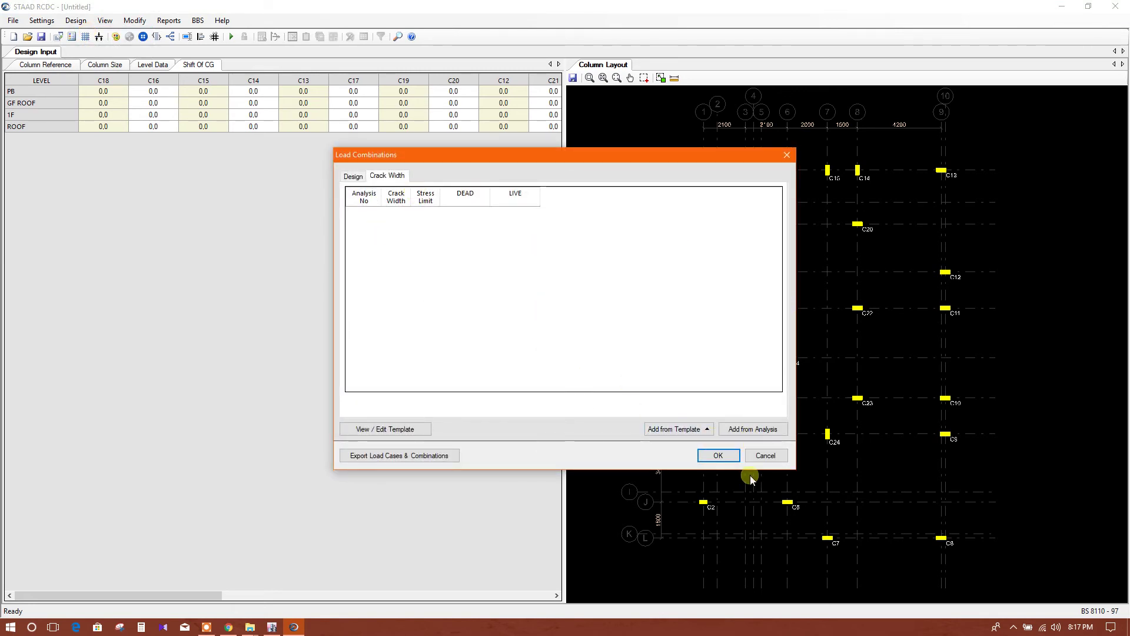
Step: Import DCON1 and DCON2 for crack width, tick Crack Width and Stress Limit for both, and redesign
{"action": "left_click", "coordinate": [753, 429]}
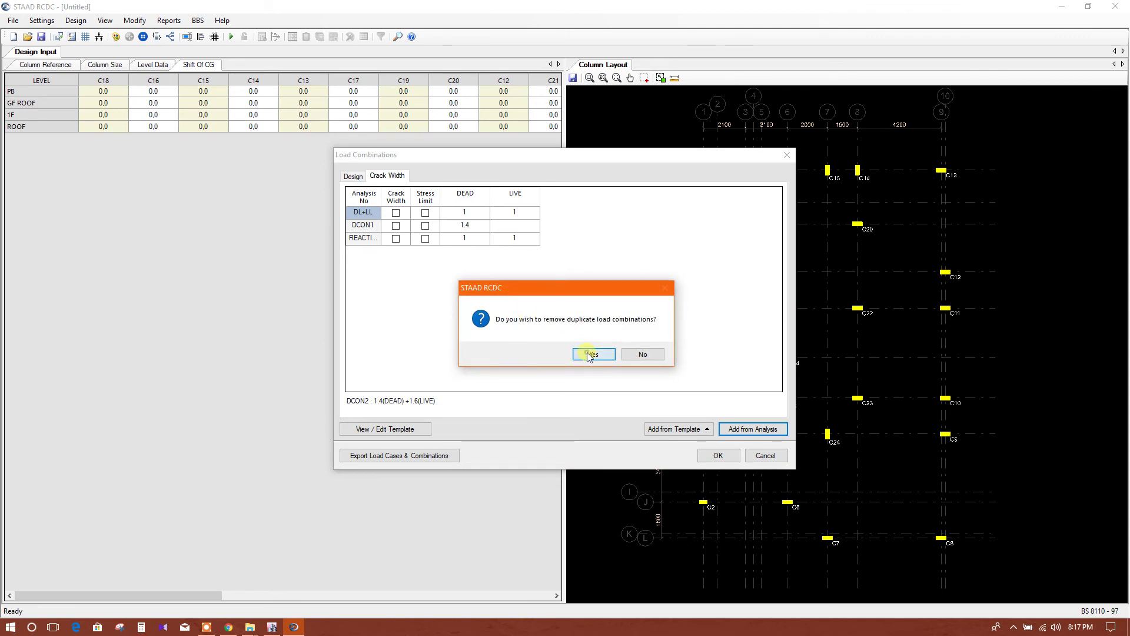
{"action": "left_click", "coordinate": [588, 353]}
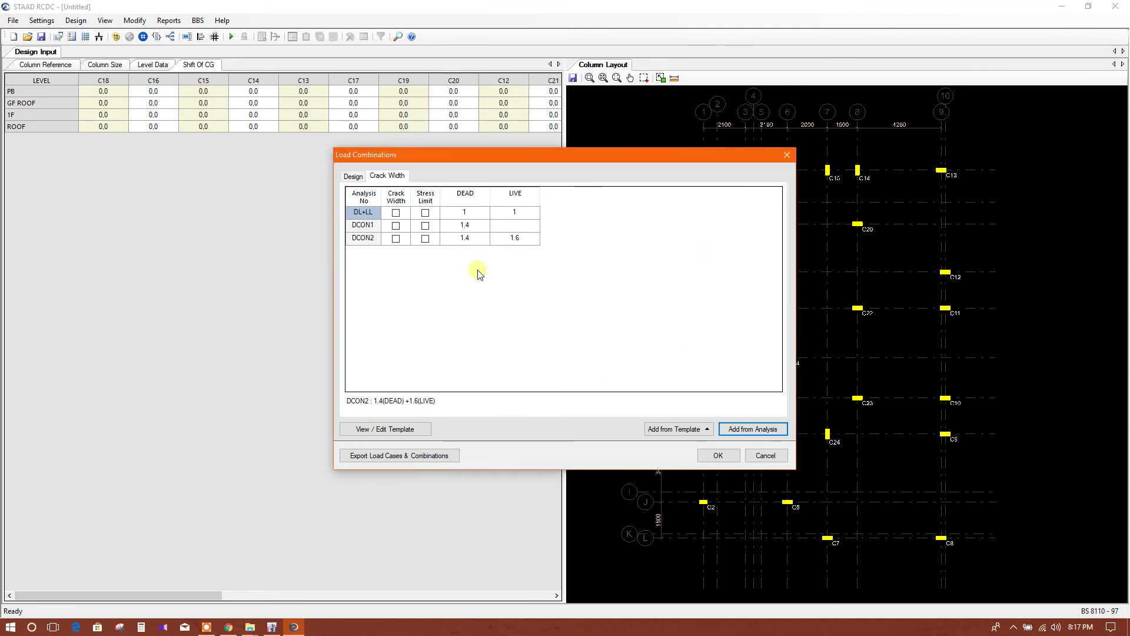
{"action": "left_click", "coordinate": [395, 226]}
{"action": "left_click", "coordinate": [396, 238]}
{"action": "left_click", "coordinate": [425, 225]}
{"action": "left_click", "coordinate": [425, 238]}
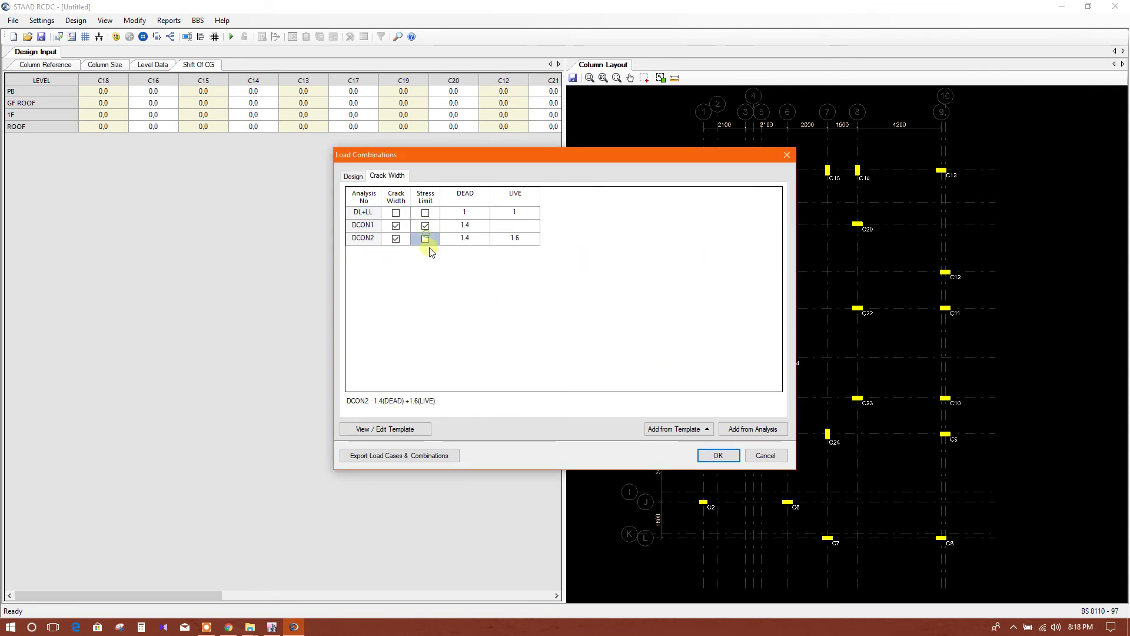
{"action": "left_click", "coordinate": [716, 455]}
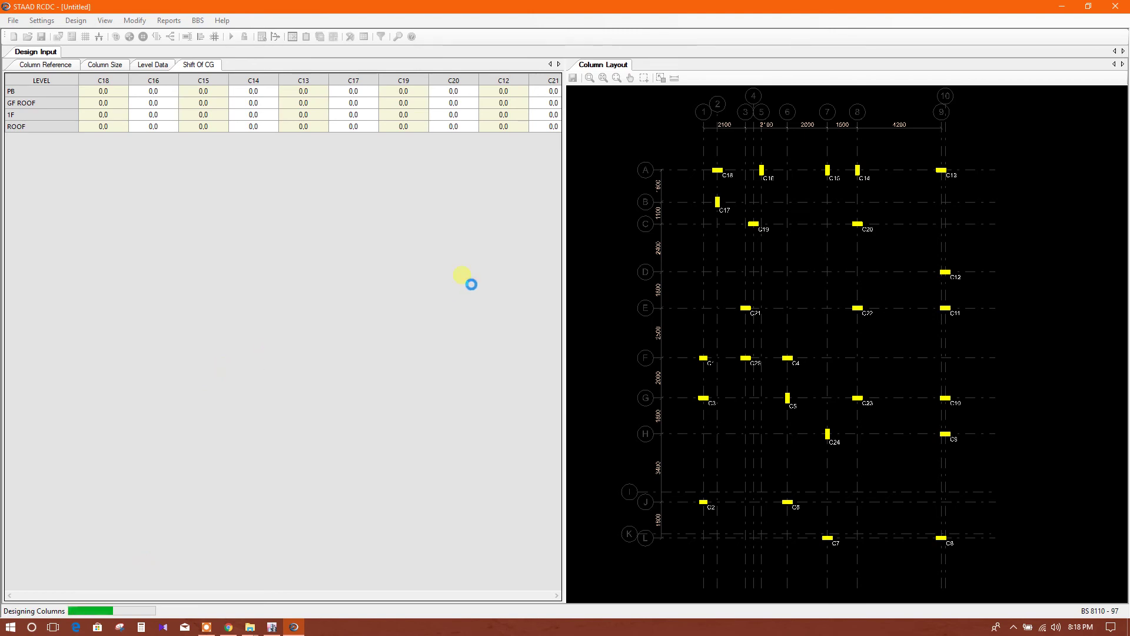
Step: Note C9 in the failure report, dismiss it, and select the red C9 GF ROOF TO 1F row
{"action": "left_click", "coordinate": [214, 627]}
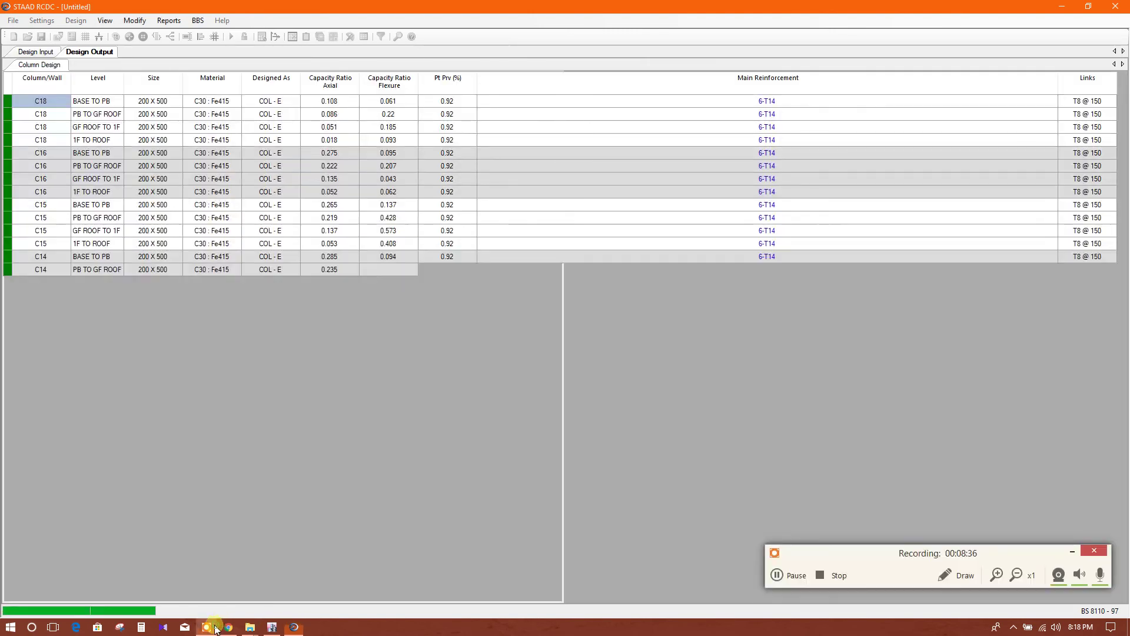
{"action": "left_click", "coordinate": [1084, 553]}
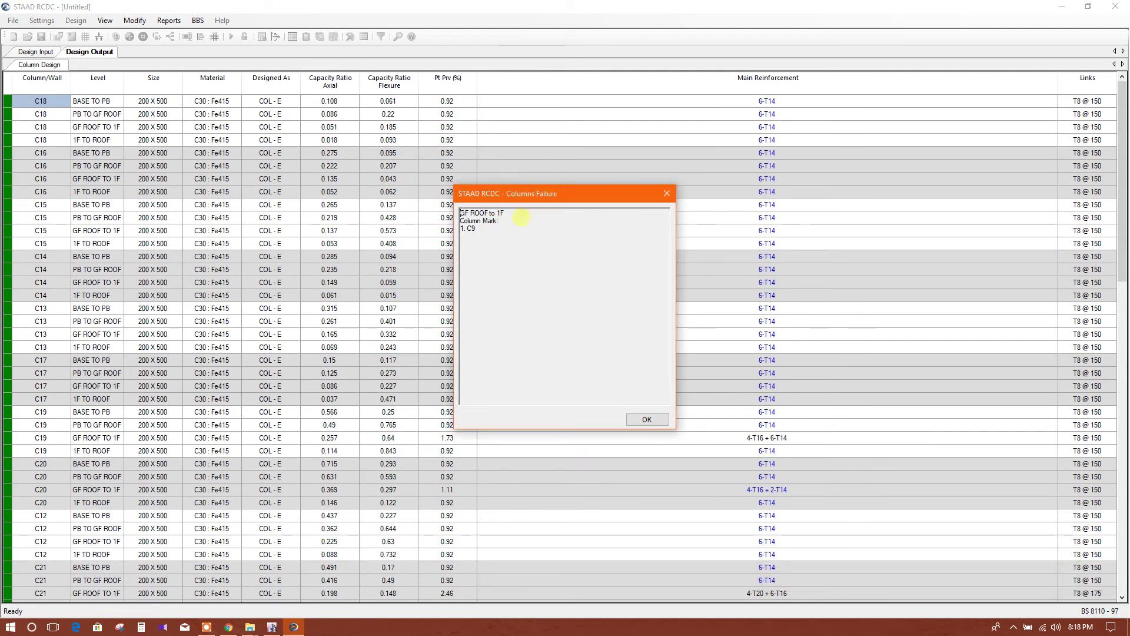
{"action": "left_click_drag", "start_coordinate": [447, 228], "coordinate": [512, 228]}
{"action": "left_click", "coordinate": [647, 420]}
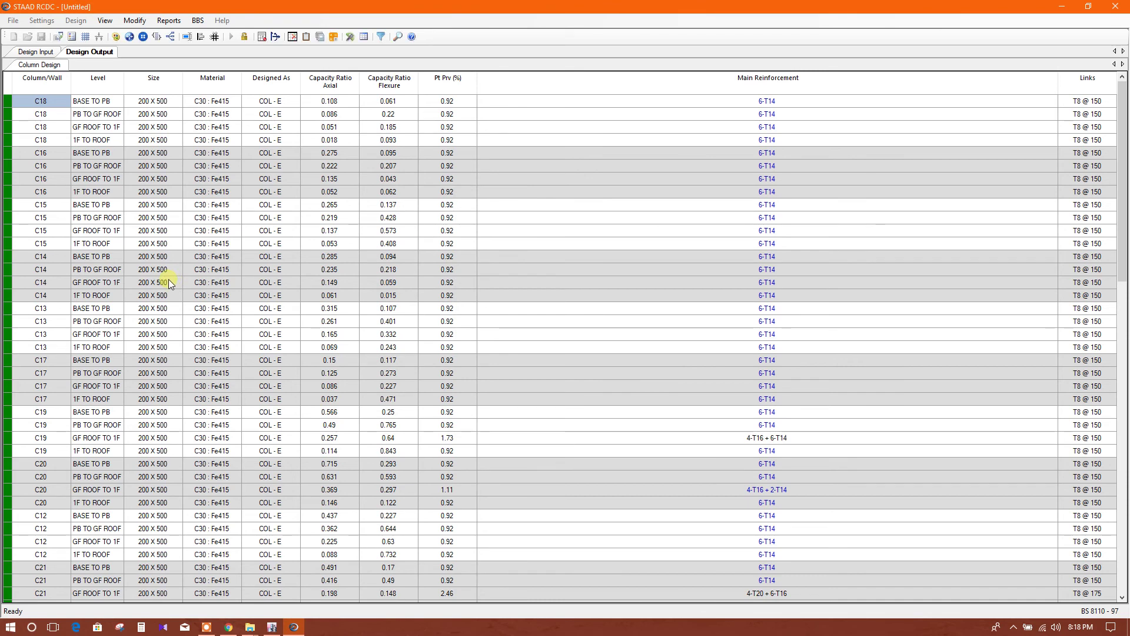
{"action": "scroll", "coordinate": [136, 400], "scroll_direction": "down", "scroll_amount": 15}
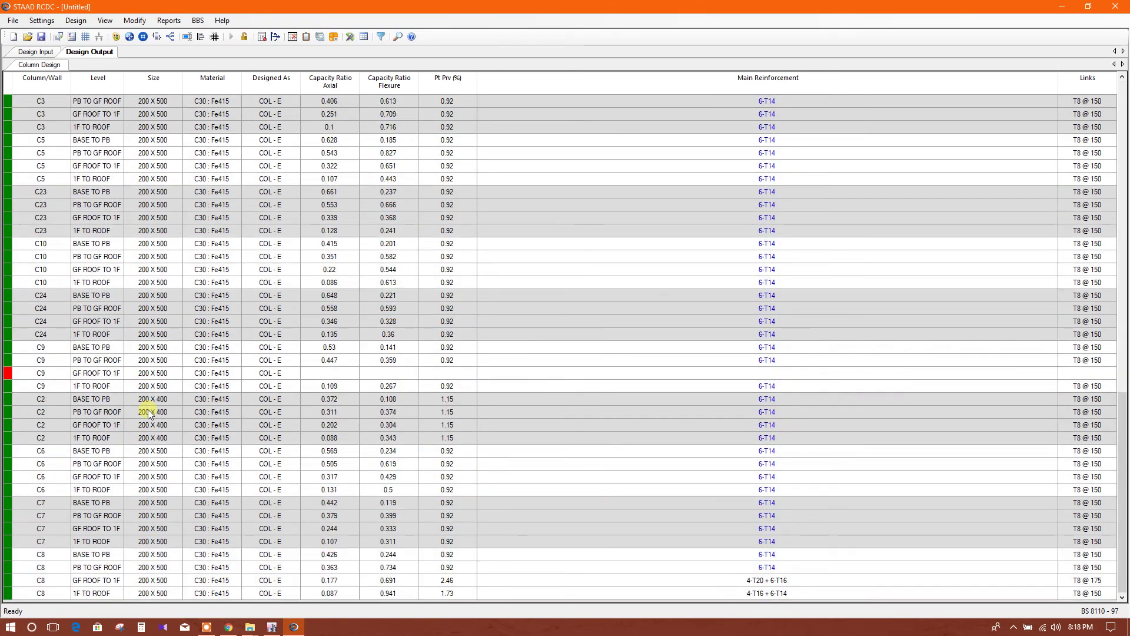
{"action": "left_click", "coordinate": [52, 375]}
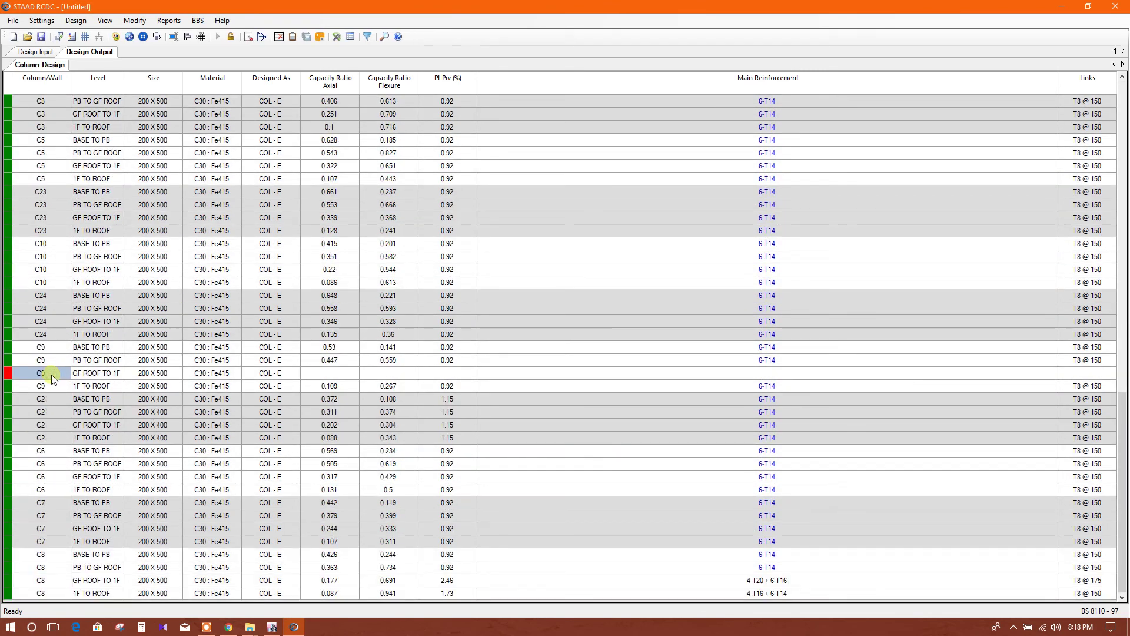
{"action": "right_click", "coordinate": [51, 374]}
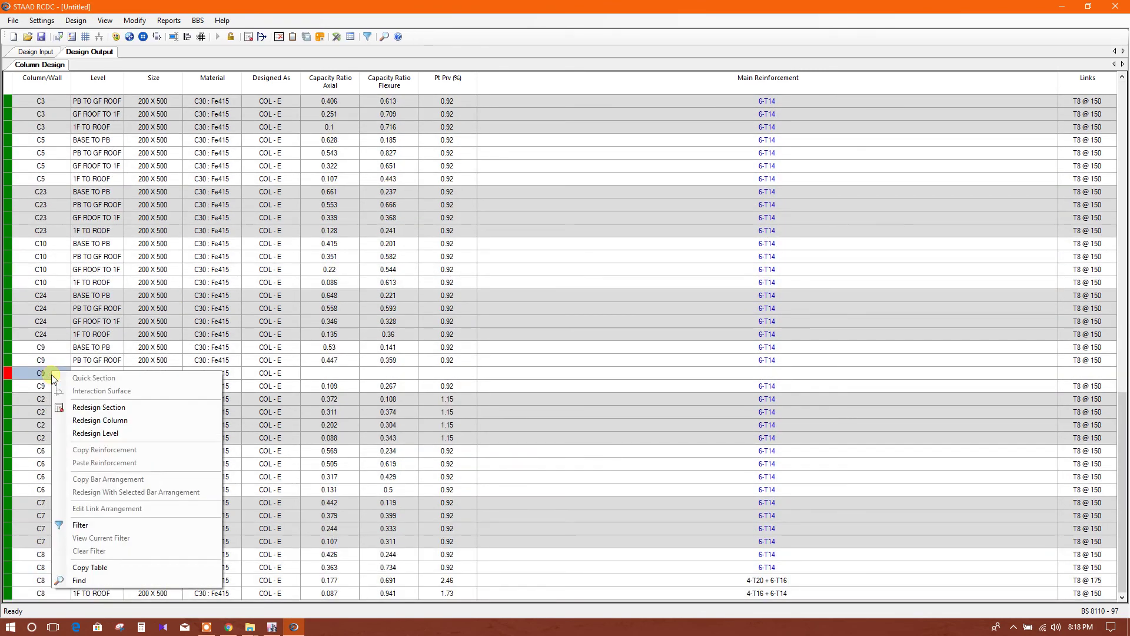
Step: Open Redesign Column for C9 and select its four levels' depth values
{"action": "left_click", "coordinate": [107, 421]}
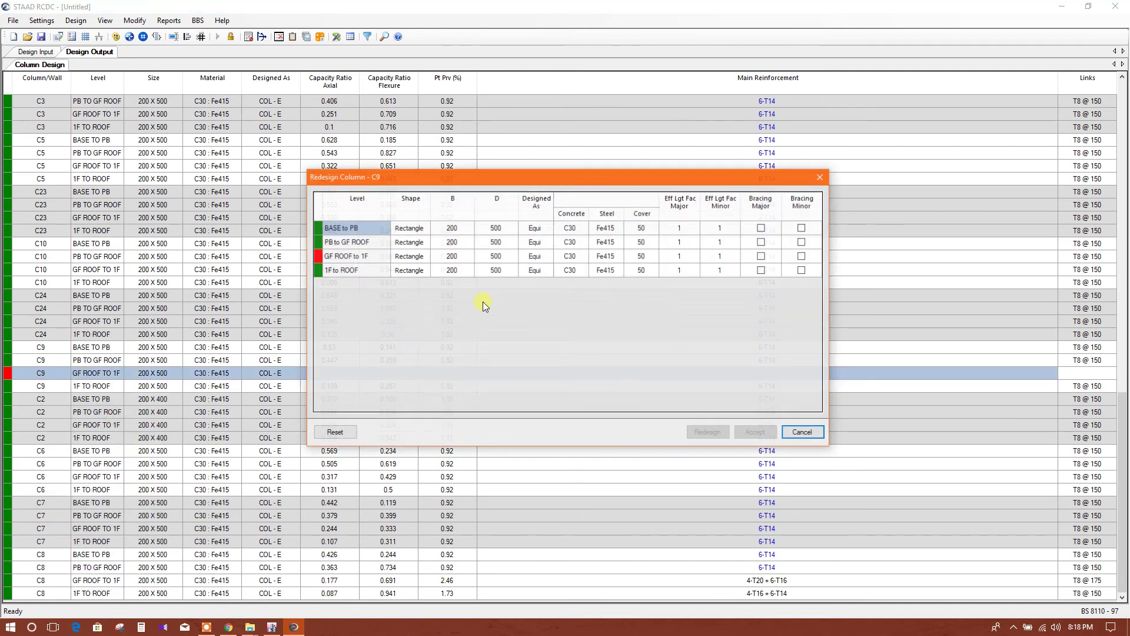
{"action": "left_click", "coordinate": [372, 259]}
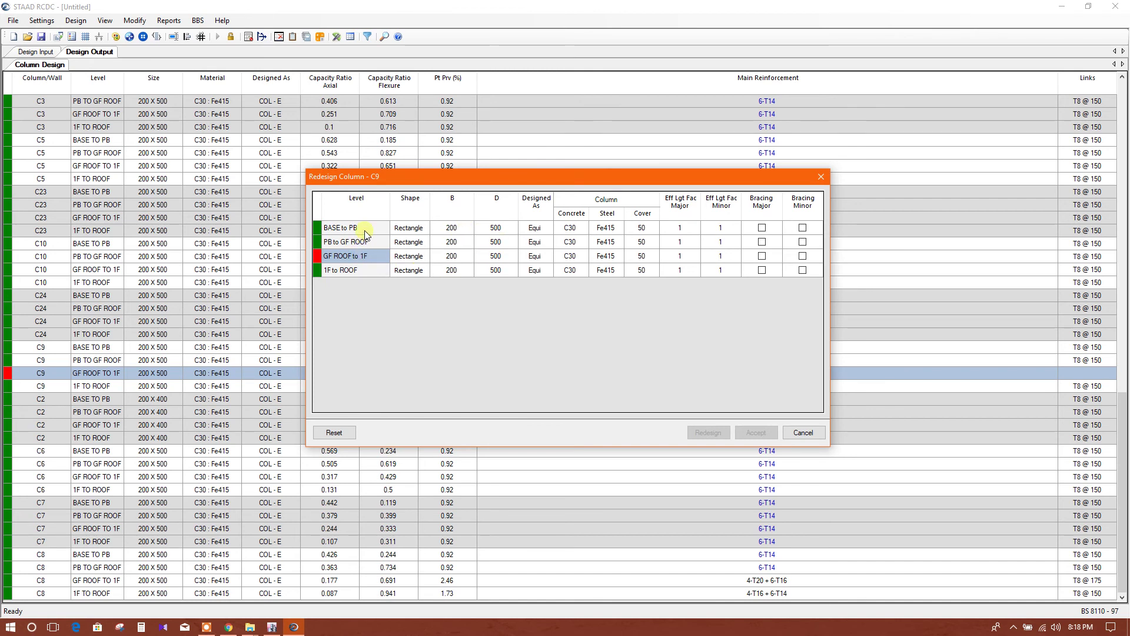
{"action": "left_click_drag", "start_coordinate": [364, 234], "coordinate": [359, 277]}
{"action": "left_click", "coordinate": [358, 273]}
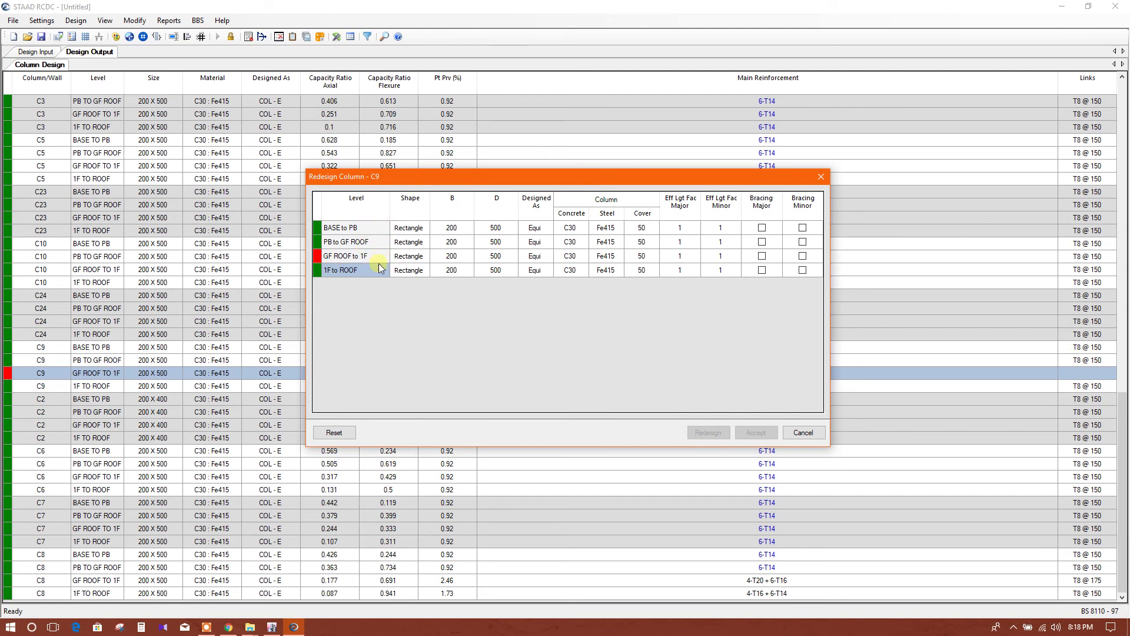
{"action": "left_click", "coordinate": [499, 230]}
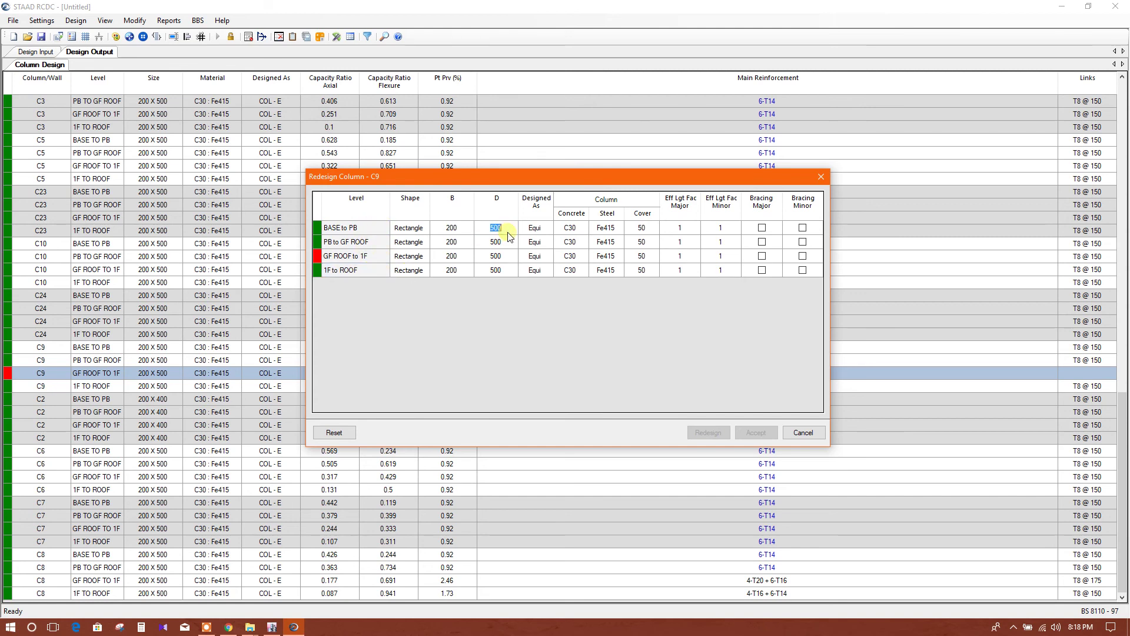
{"action": "double_click", "coordinate": [507, 232]}
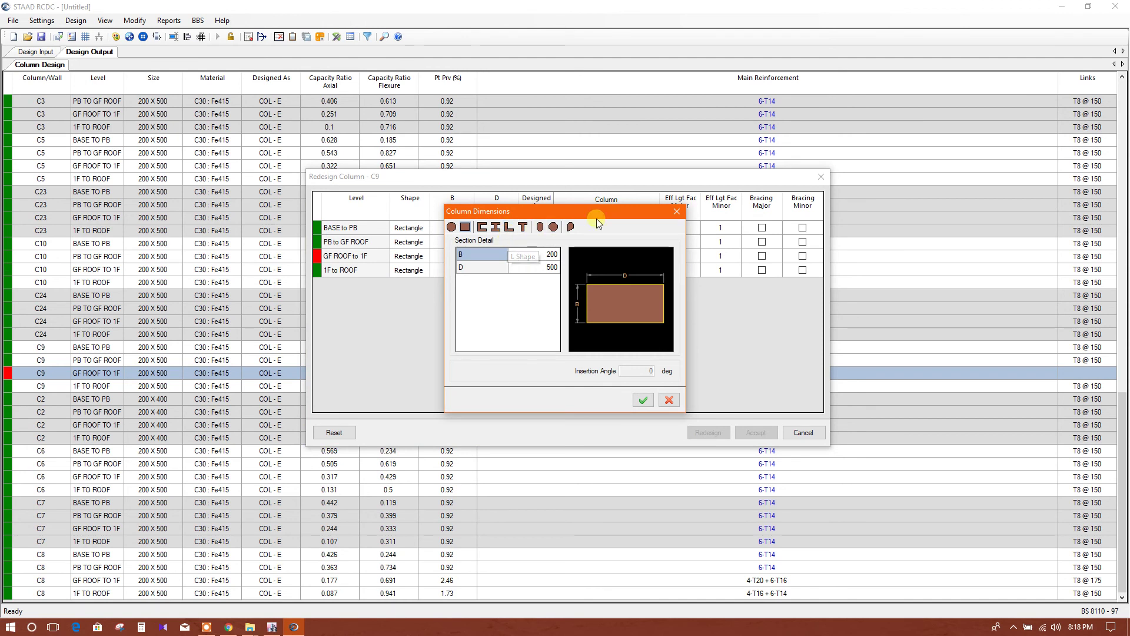
{"action": "left_click", "coordinate": [672, 214]}
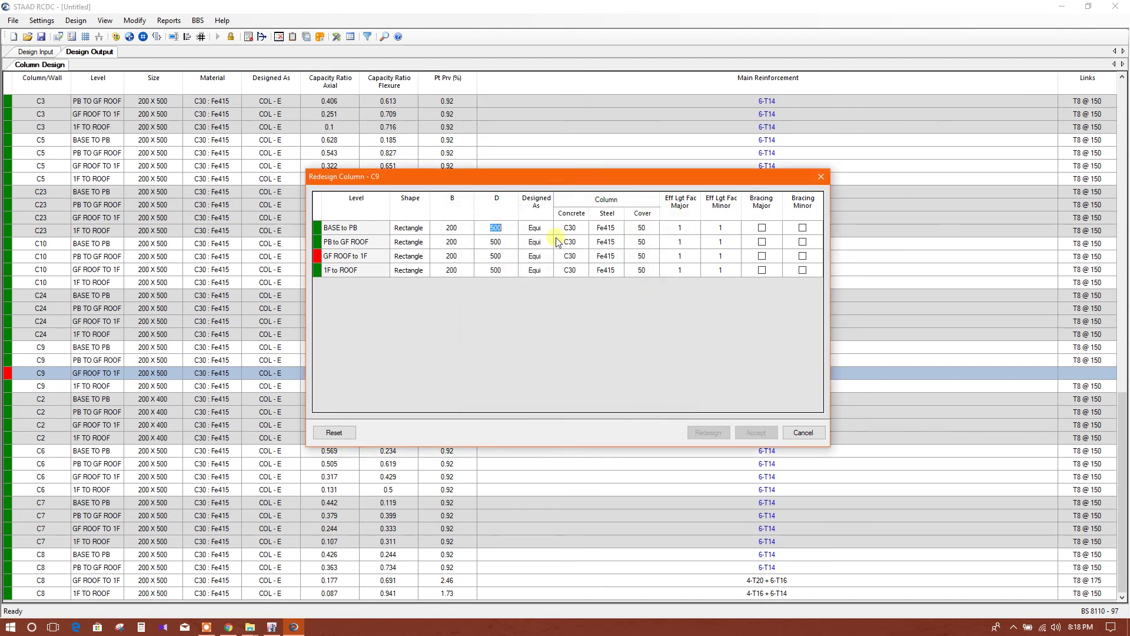
Step: Enter a 600 depth for BASE to PB, PB to GF ROOF, GF ROOF to 1F and 1F to ROOF
{"action": "type", "text": "600"}
{"action": "left_click", "coordinate": [511, 244]}
{"action": "type", "text": "600"}
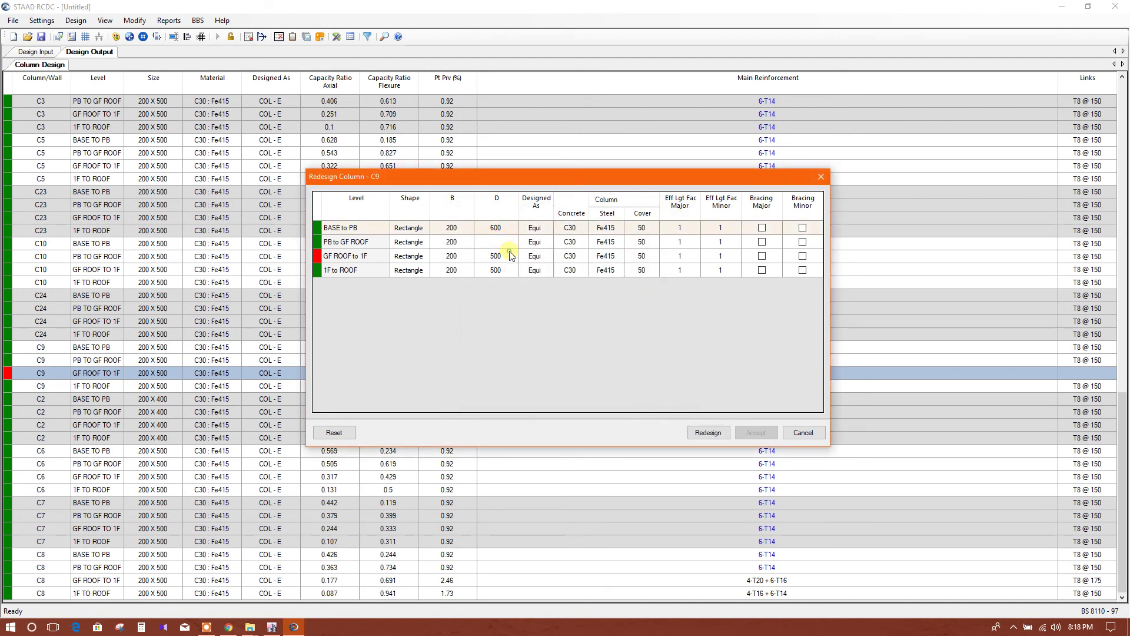
{"action": "left_click", "coordinate": [509, 257]}
{"action": "type", "text": "600"}
{"action": "left_click", "coordinate": [507, 271]}
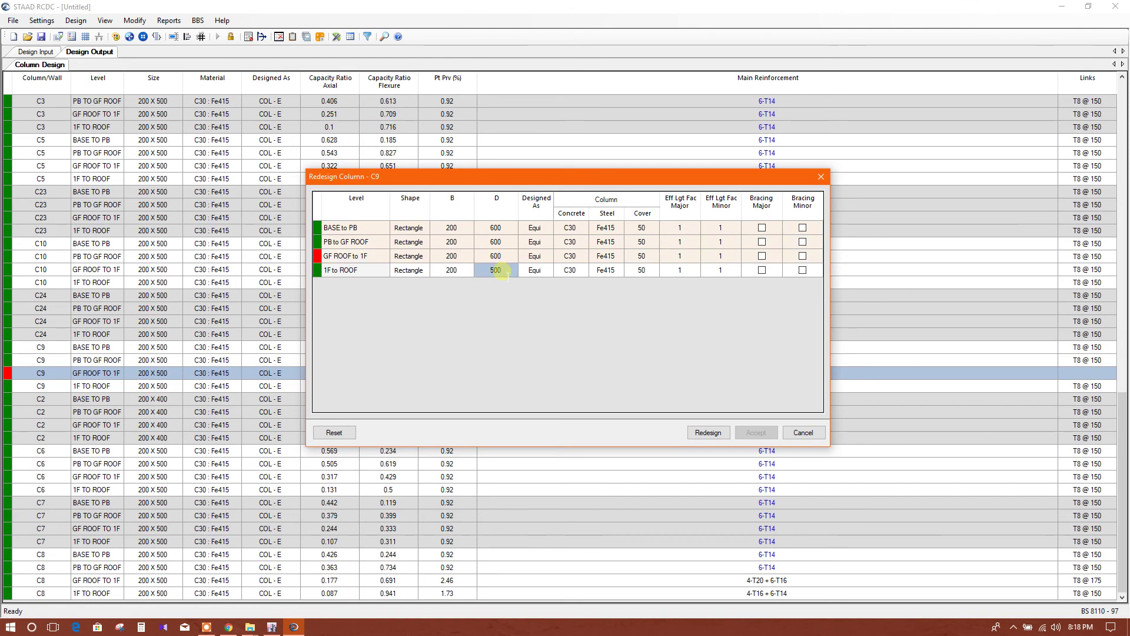
{"action": "type", "text": "6"}
{"action": "left_click", "coordinate": [379, 259]}
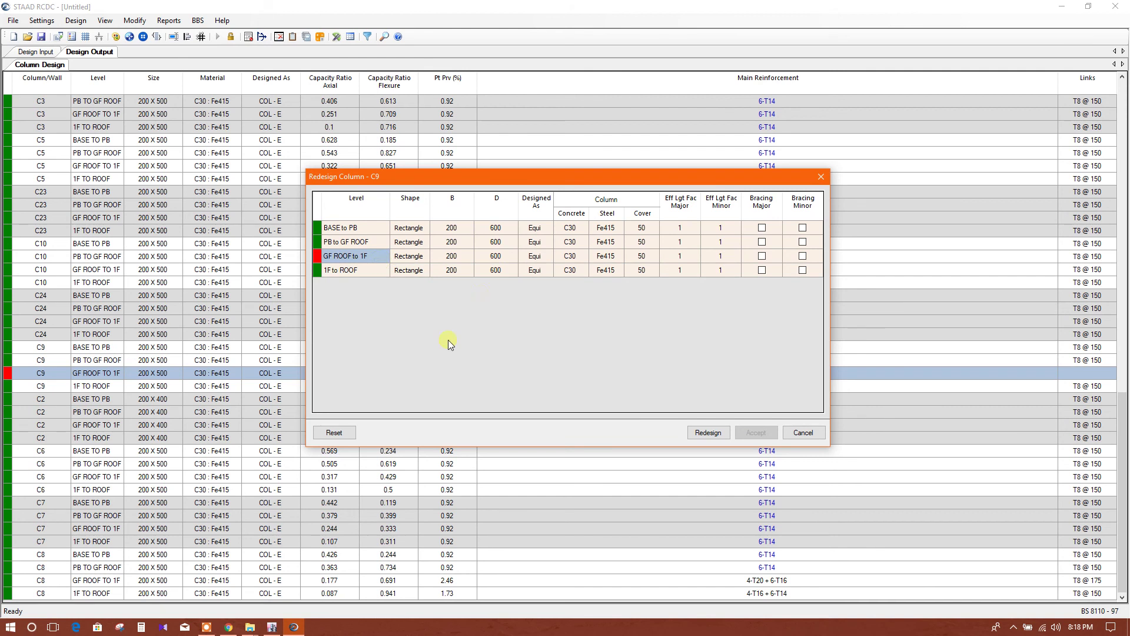
Step: Redesign C9 at 200 x 600, dismiss the GF ROOF to 1F failure, and accept
{"action": "left_click", "coordinate": [708, 432]}
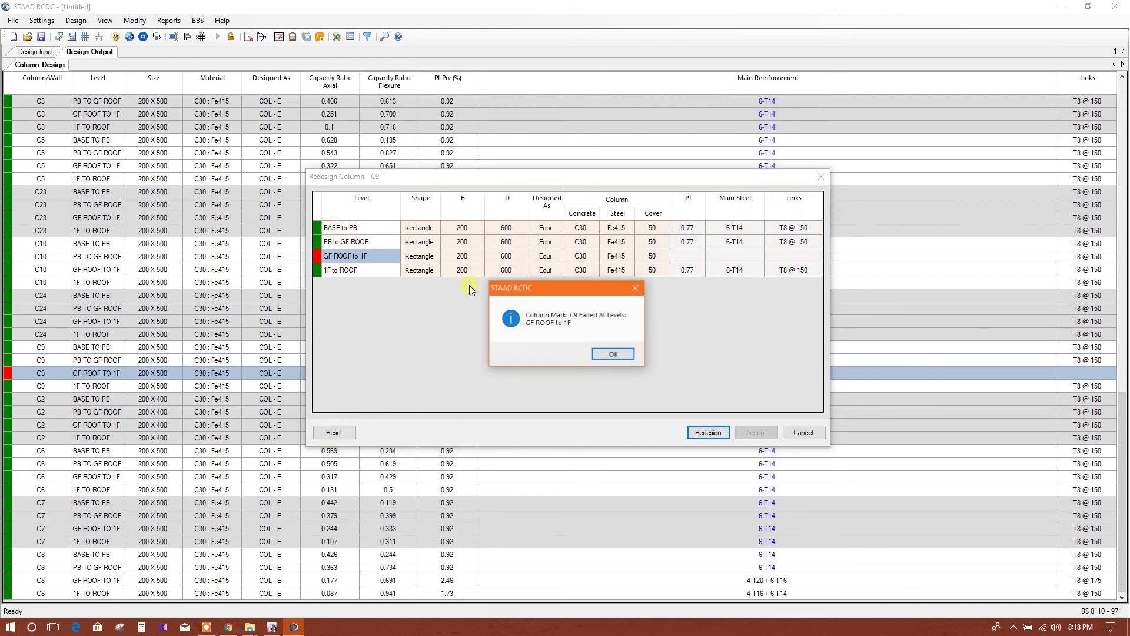
{"action": "left_click", "coordinate": [612, 354]}
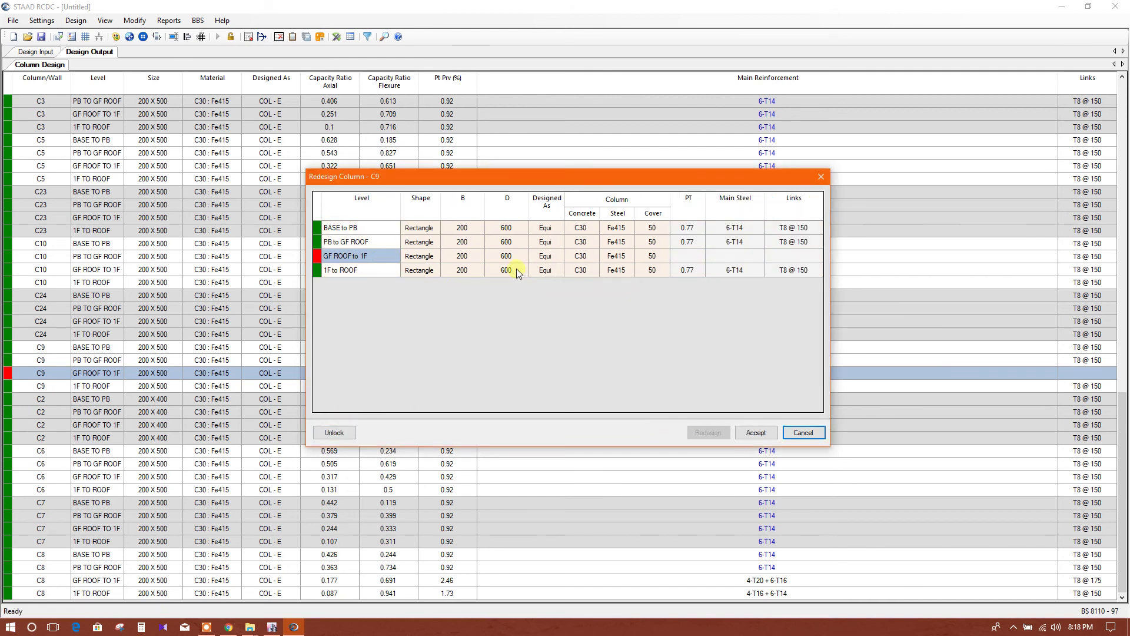
{"action": "left_click", "coordinate": [507, 256]}
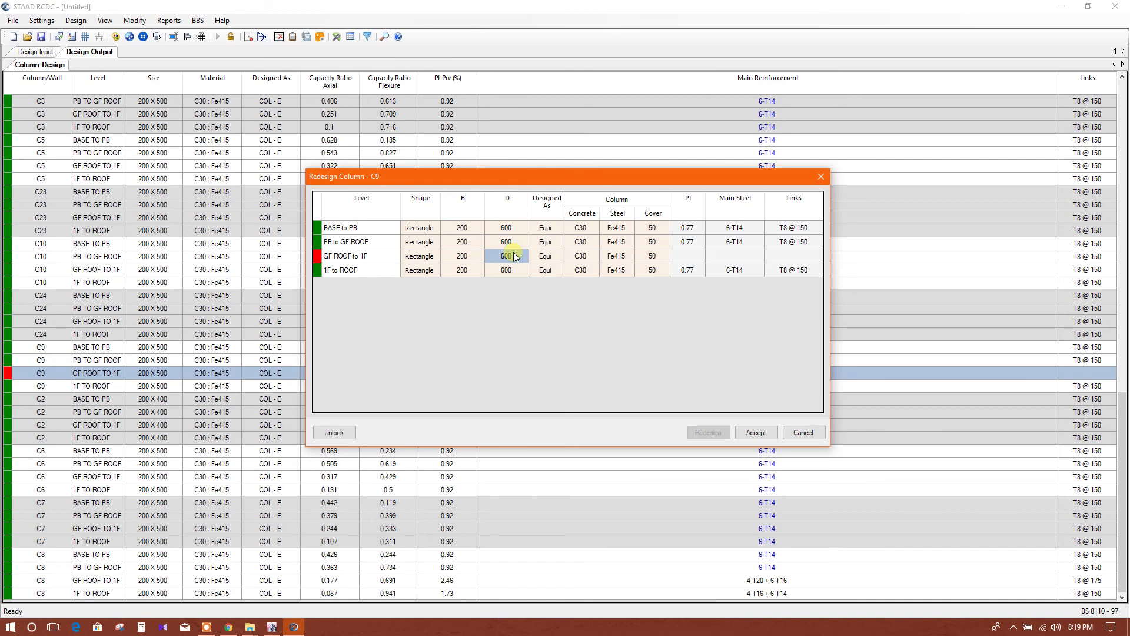
{"action": "left_click", "coordinate": [516, 229]}
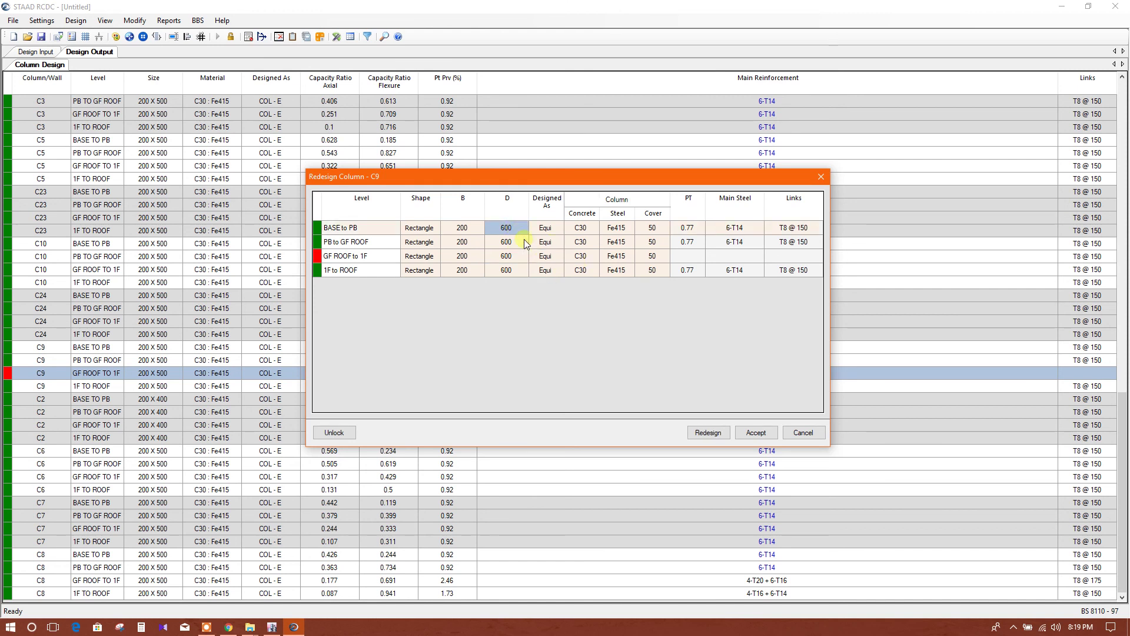
{"action": "left_click", "coordinate": [694, 426]}
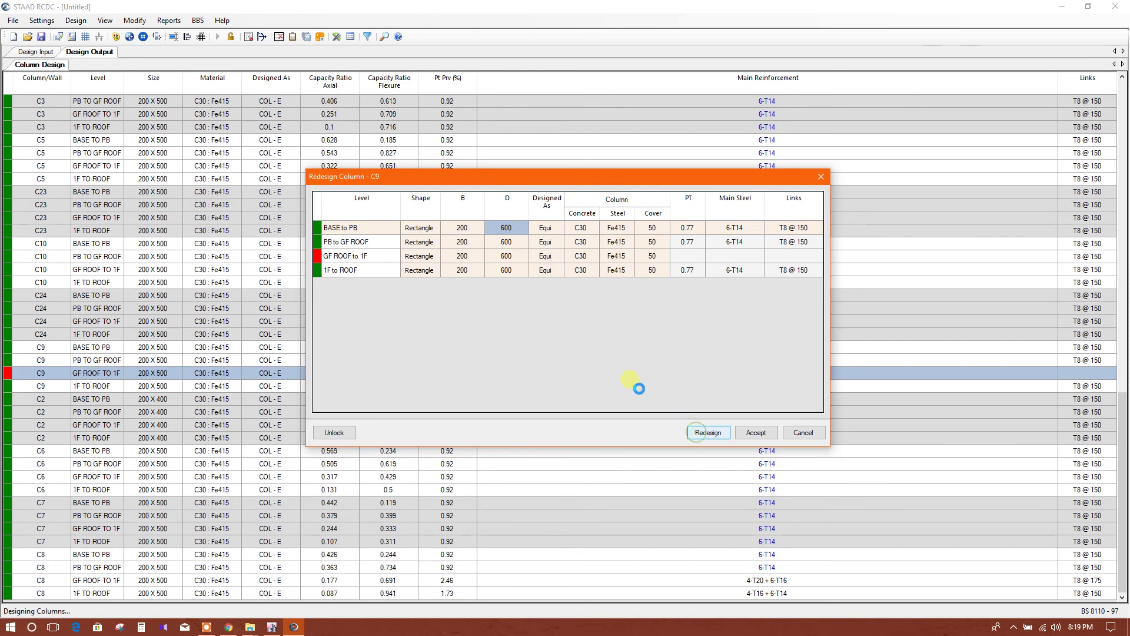
{"action": "left_click", "coordinate": [615, 358]}
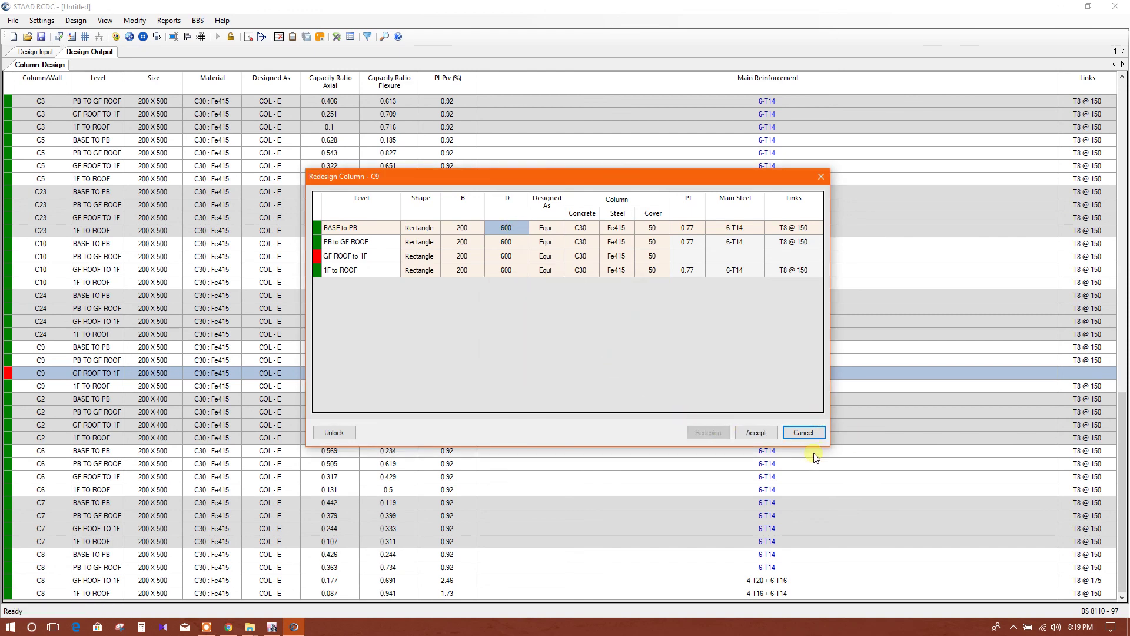
{"action": "left_click", "coordinate": [756, 433]}
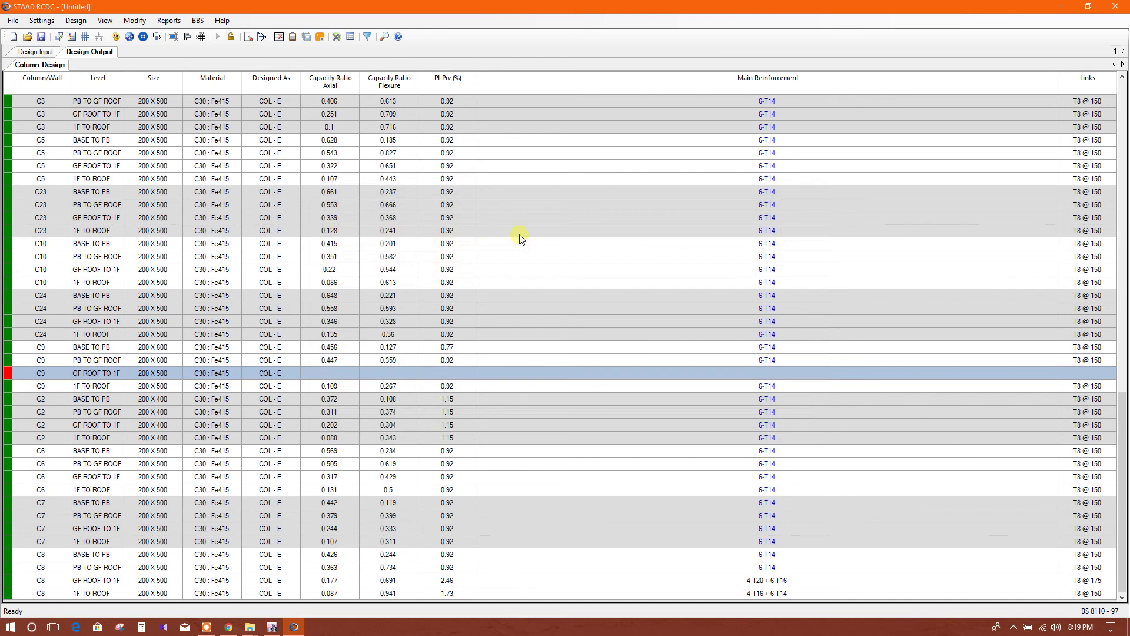
Step: Reopen Redesign Column for C9, set depth 700 at all four levels, and redesign
{"action": "right_click", "coordinate": [56, 369]}
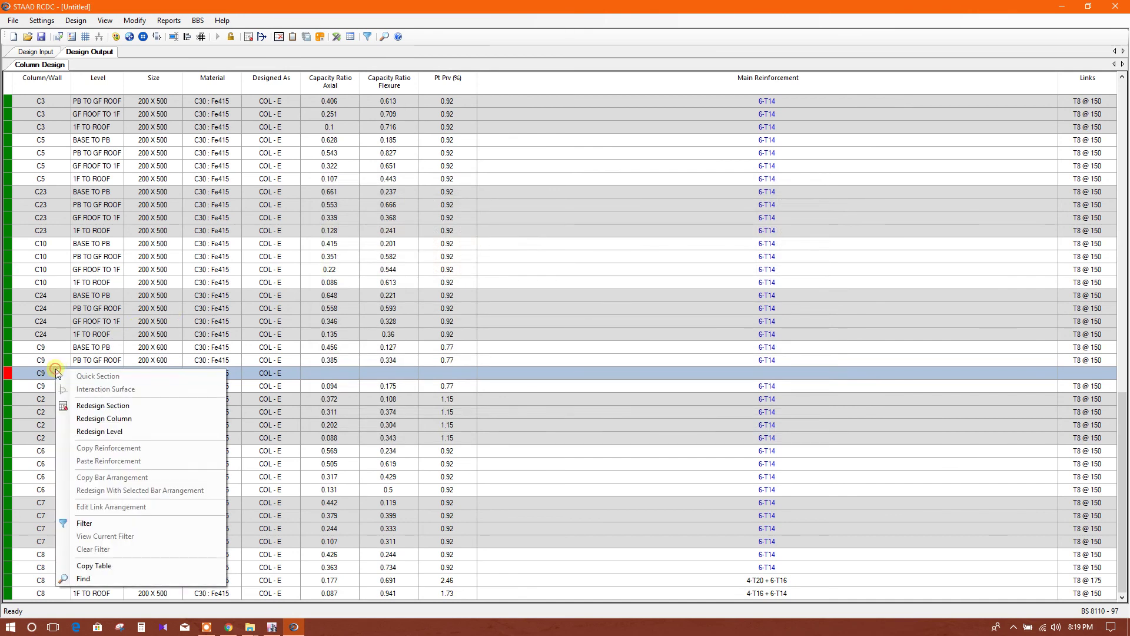
{"action": "left_click", "coordinate": [104, 418]}
{"action": "left_click", "coordinate": [501, 233]}
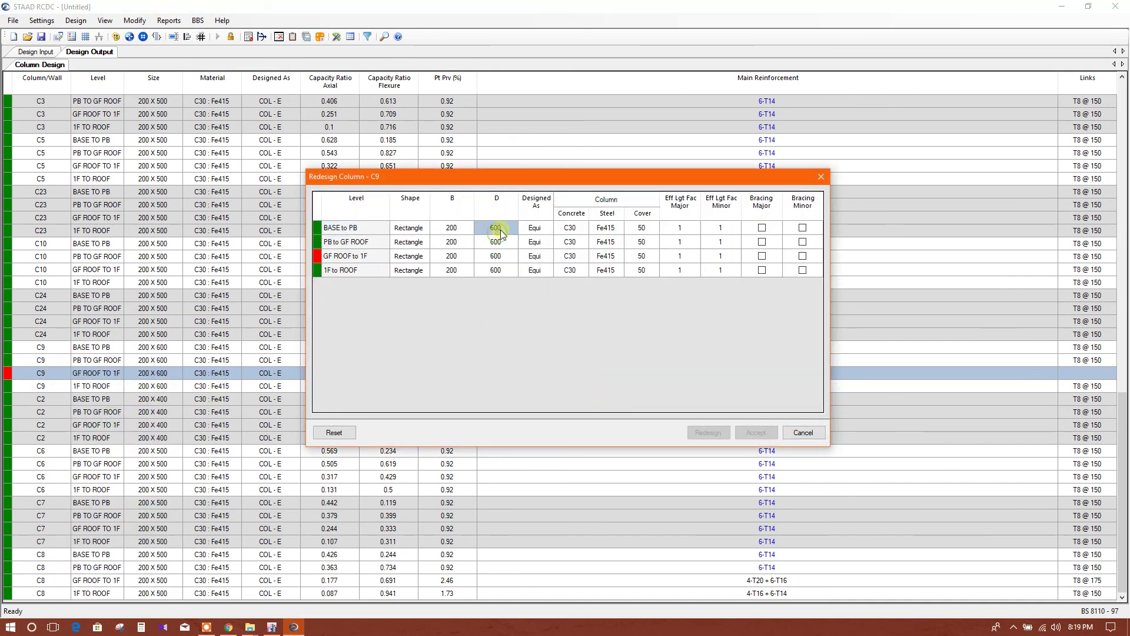
{"action": "type", "text": "700"}
{"action": "left_click", "coordinate": [500, 242]}
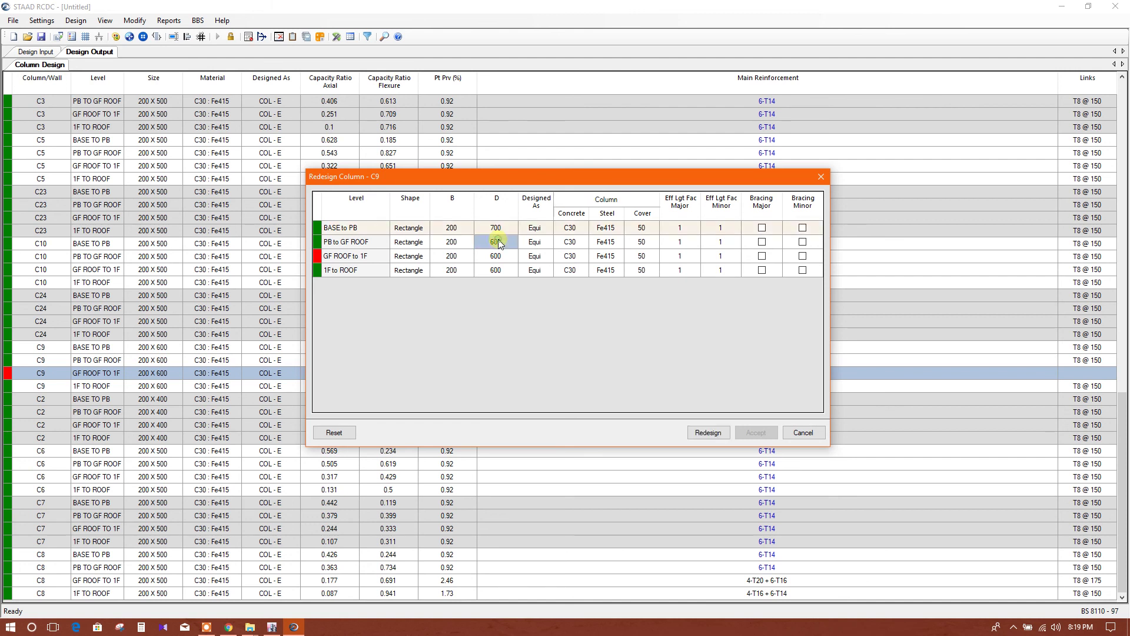
{"action": "type", "text": "700"}
{"action": "left_click", "coordinate": [511, 259]}
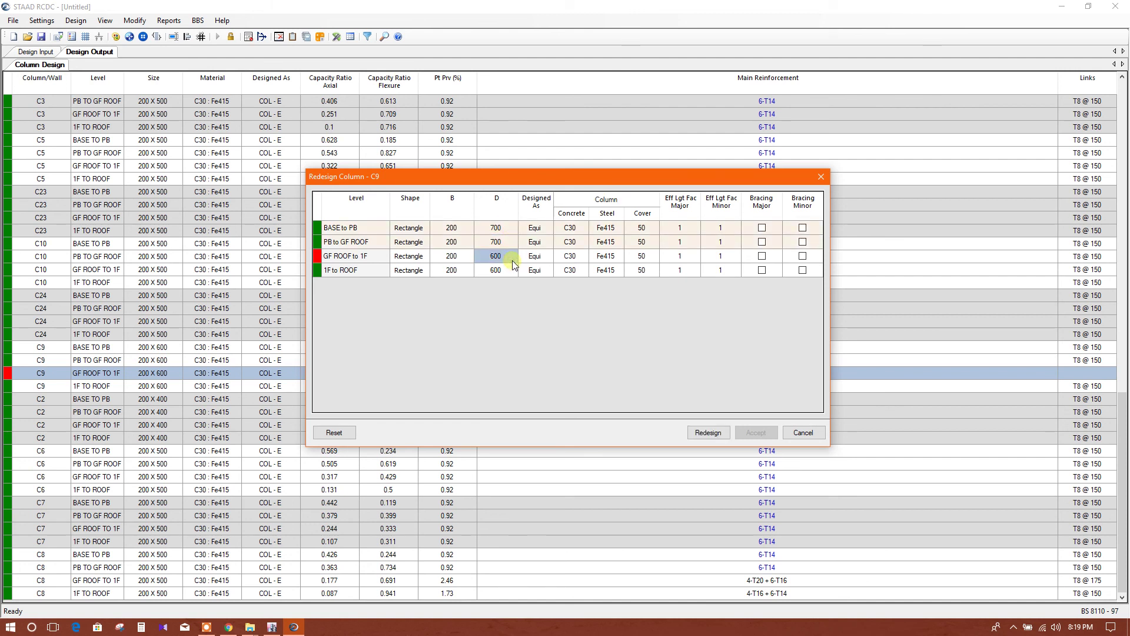
{"action": "type", "text": "700"}
{"action": "left_click", "coordinate": [513, 270]}
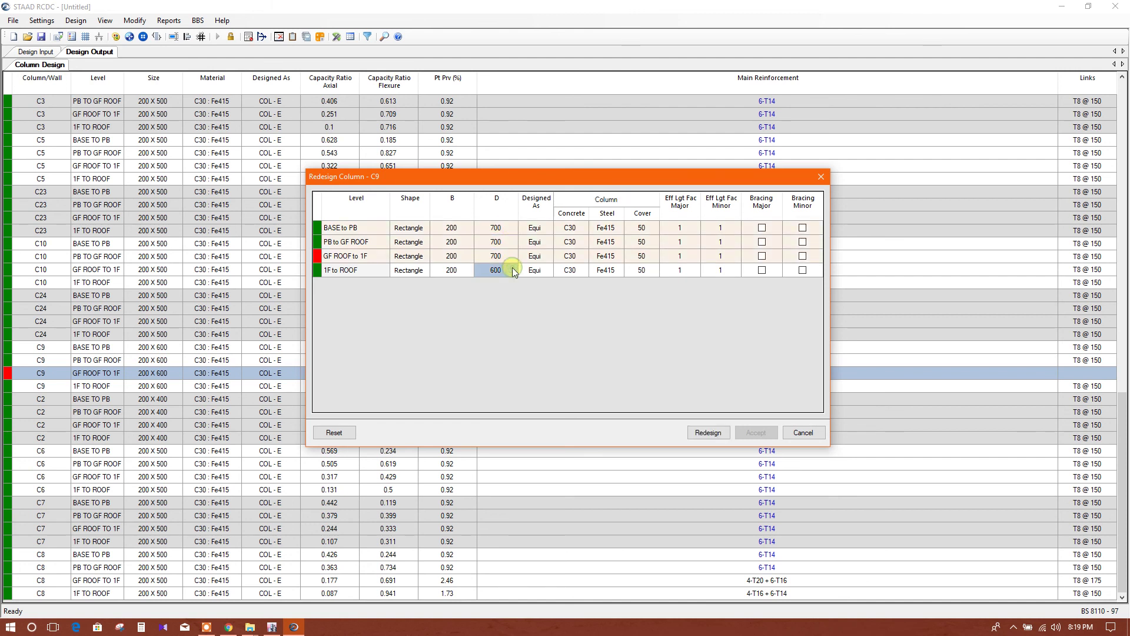
{"action": "type", "text": "7"}
{"action": "left_click", "coordinate": [513, 257]}
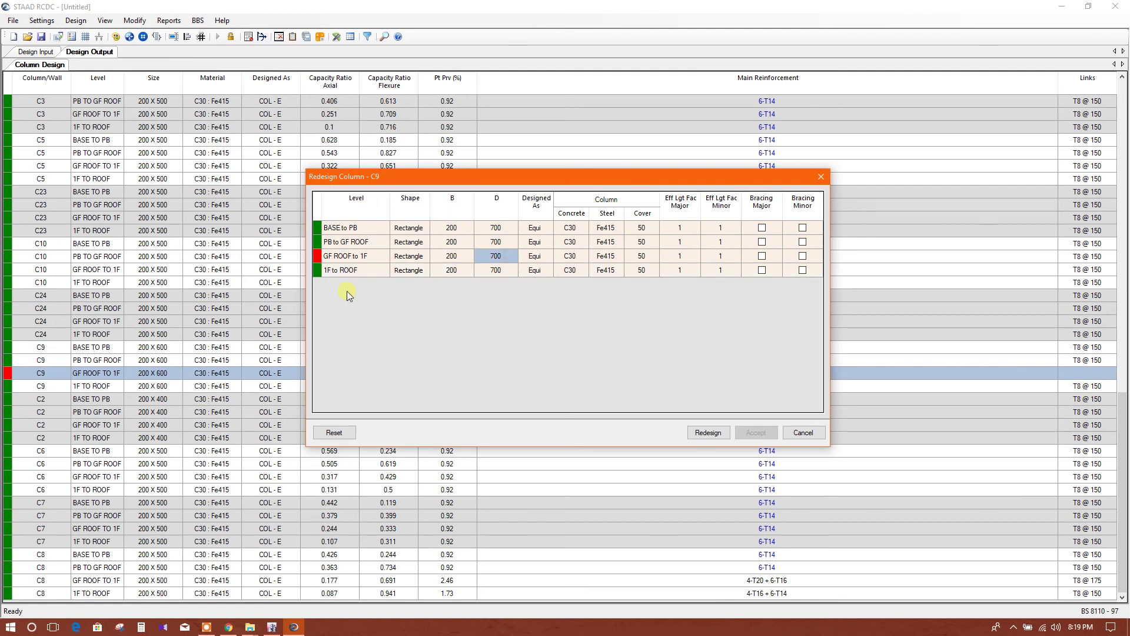
{"action": "left_click", "coordinate": [726, 433]}
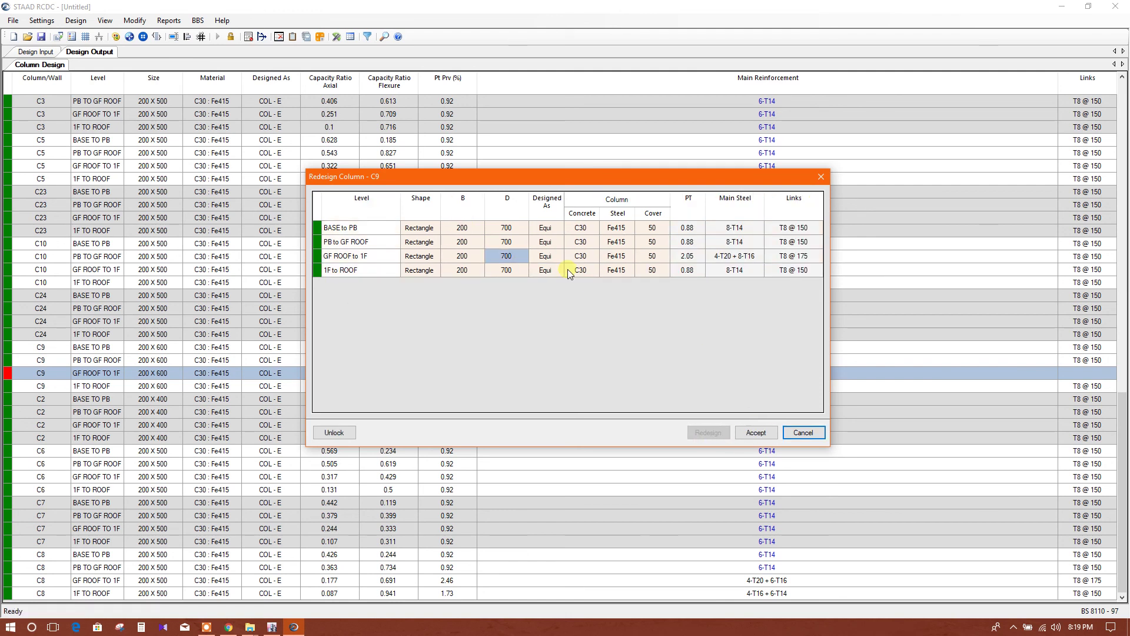